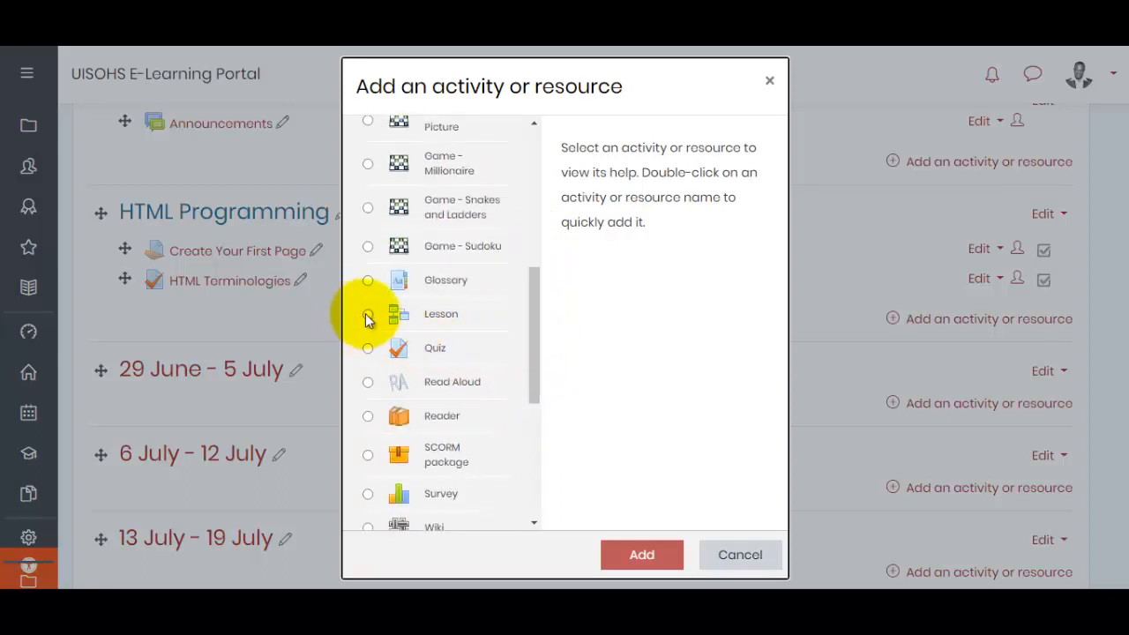
- Add a Lesson activity to the HTML Programming section and name it "HTML Lesson 1"
left_click(367, 316)
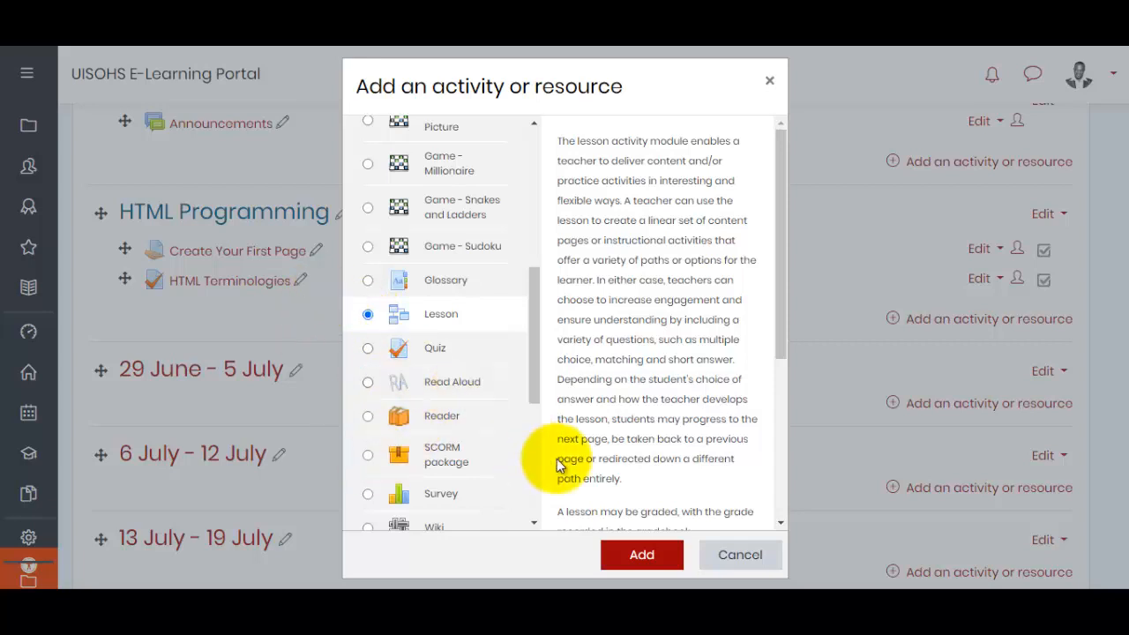
left_click(630, 554)
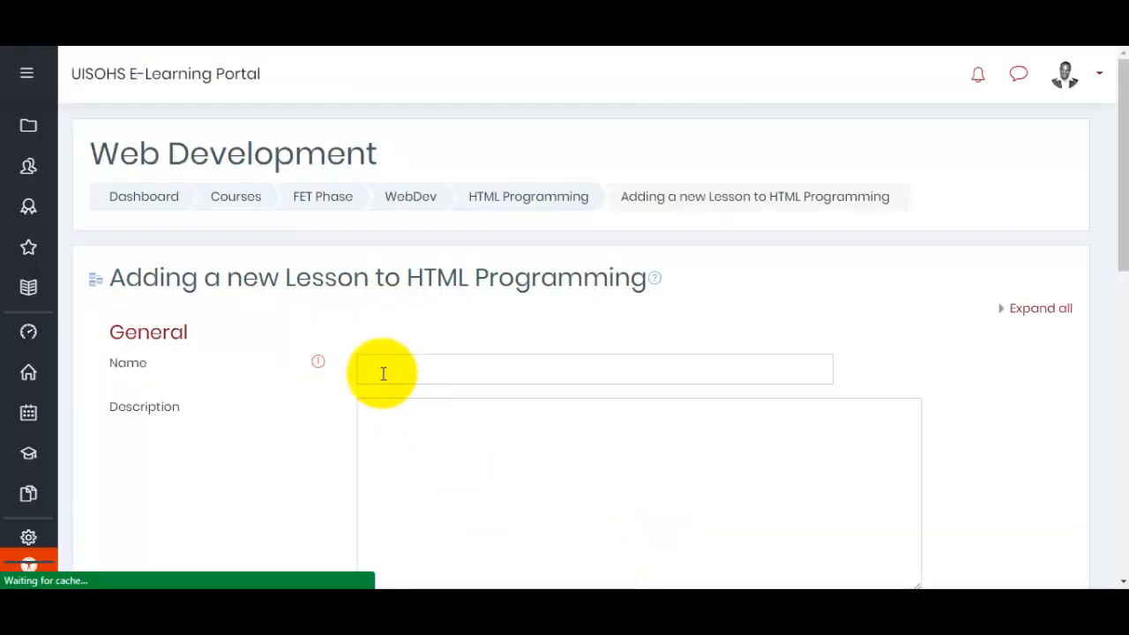
left_click(383, 373)
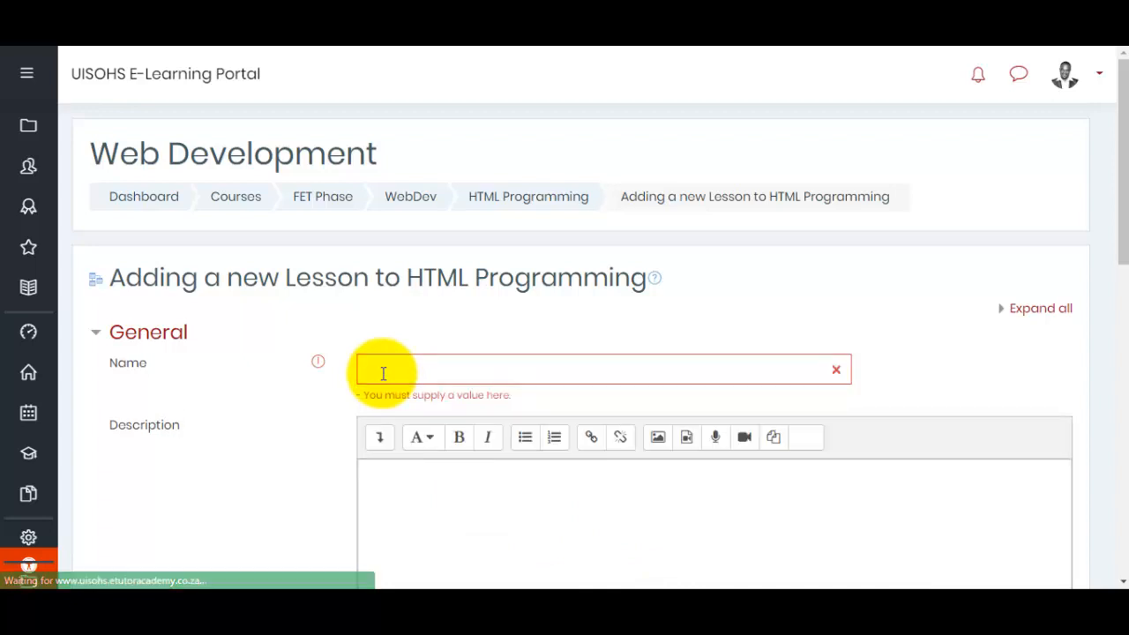
left_click(383, 373)
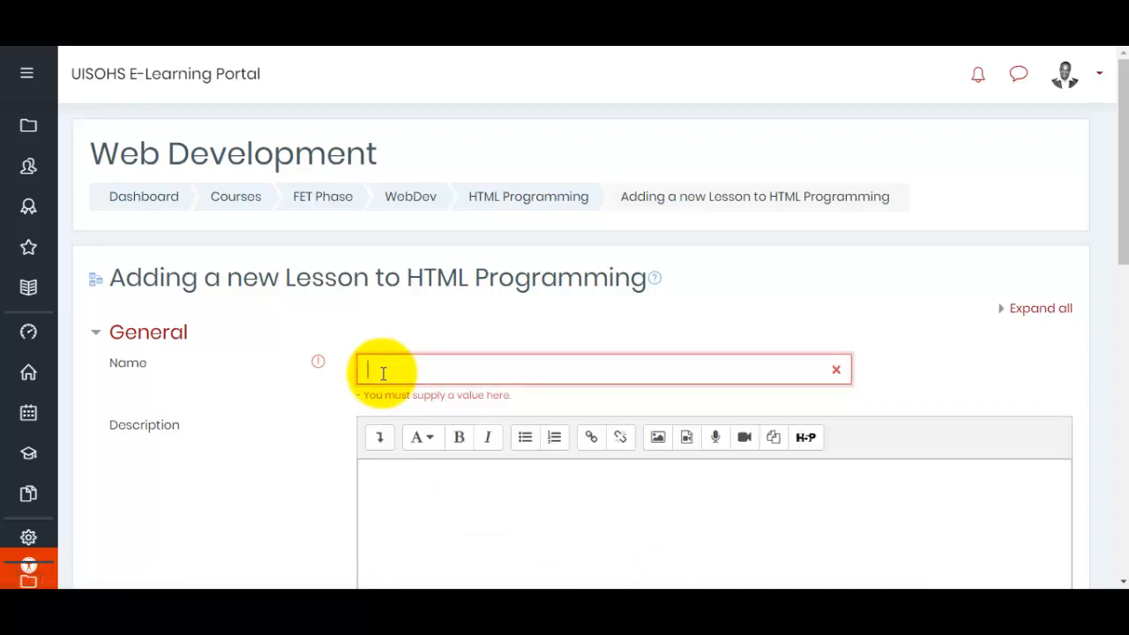
type("HTML Lesson 1")
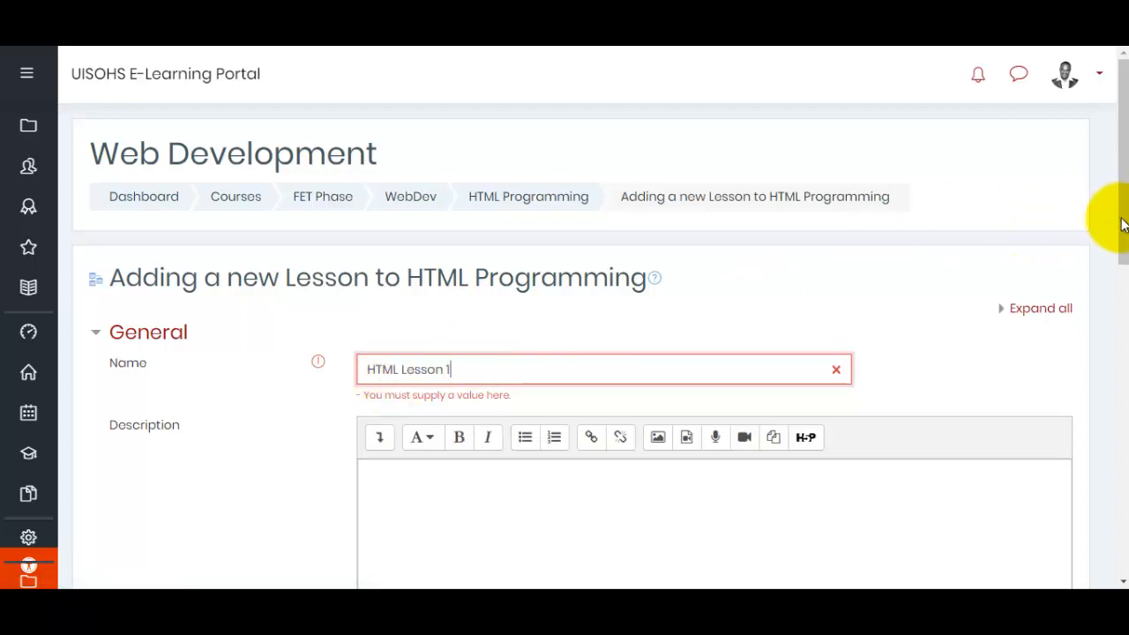
- Expand the lesson's grade settings, then save the lesson and display it
left_click_drag(1122, 243, 1109, 407)
left_click(97, 348)
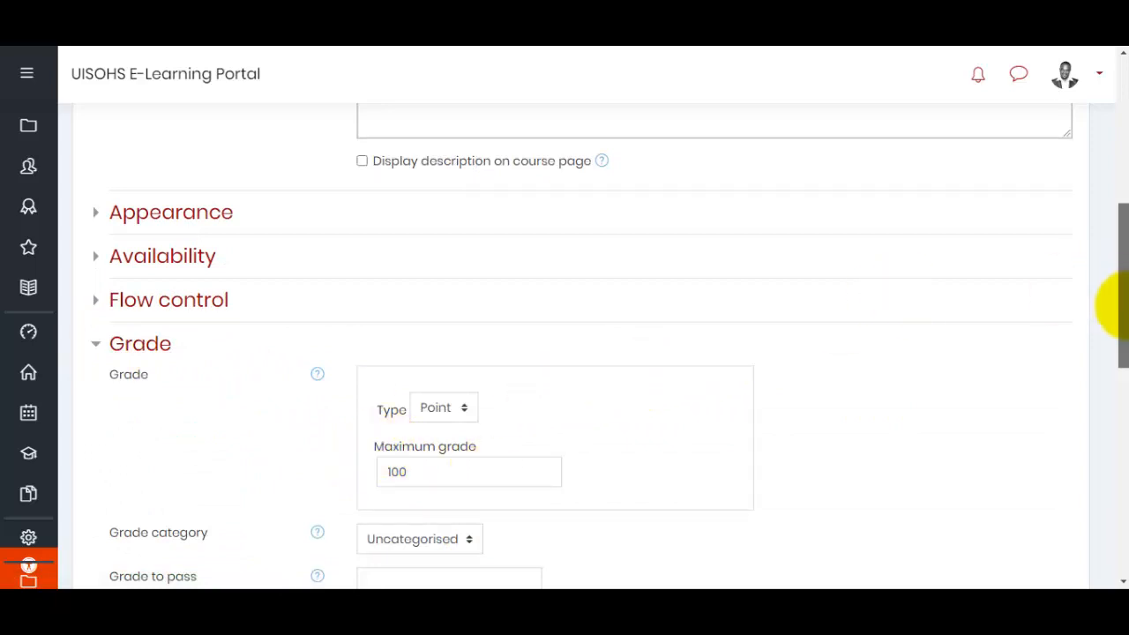
left_click_drag(1111, 308, 1122, 494)
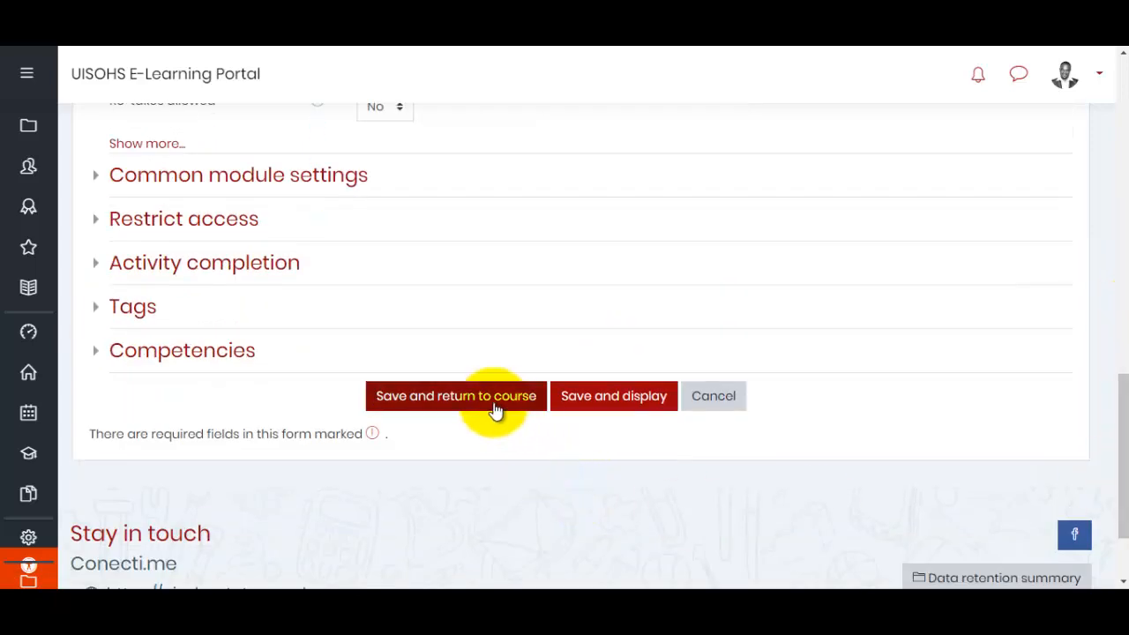
left_click(582, 406)
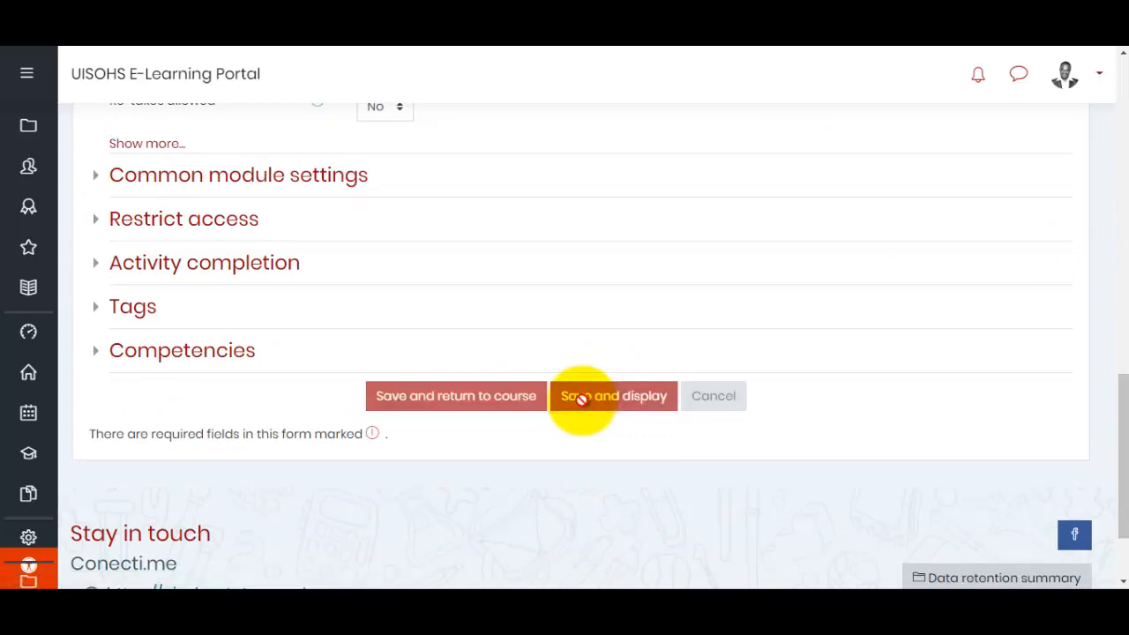
- Add a content page to the lesson with the page title "What is HTML?"
scroll(1118, 225, "down", 3)
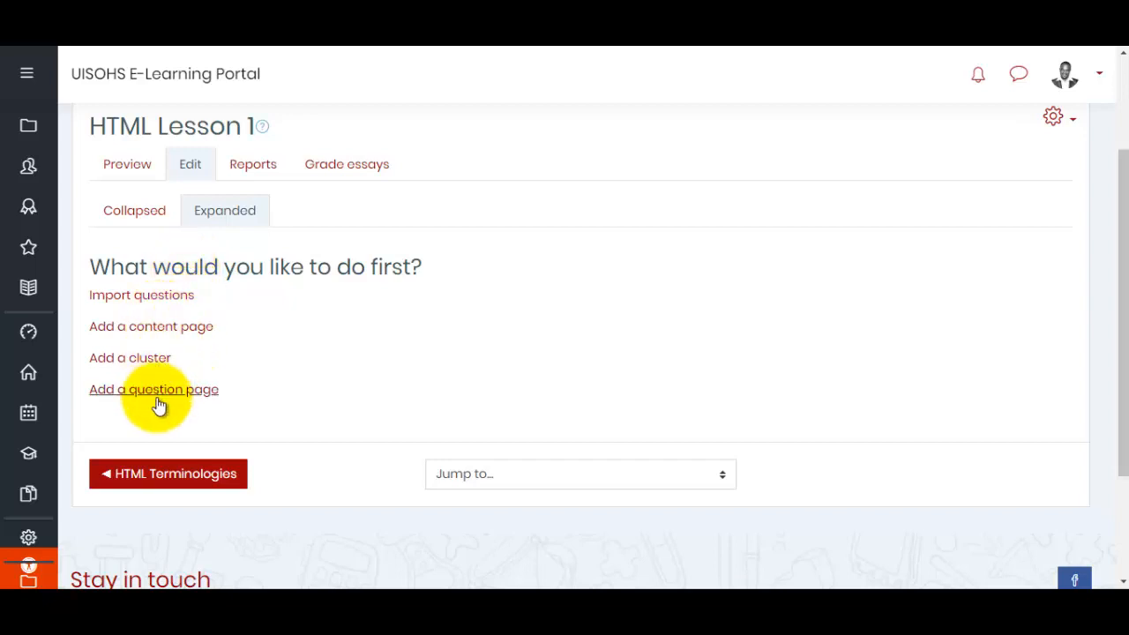
left_click(162, 328)
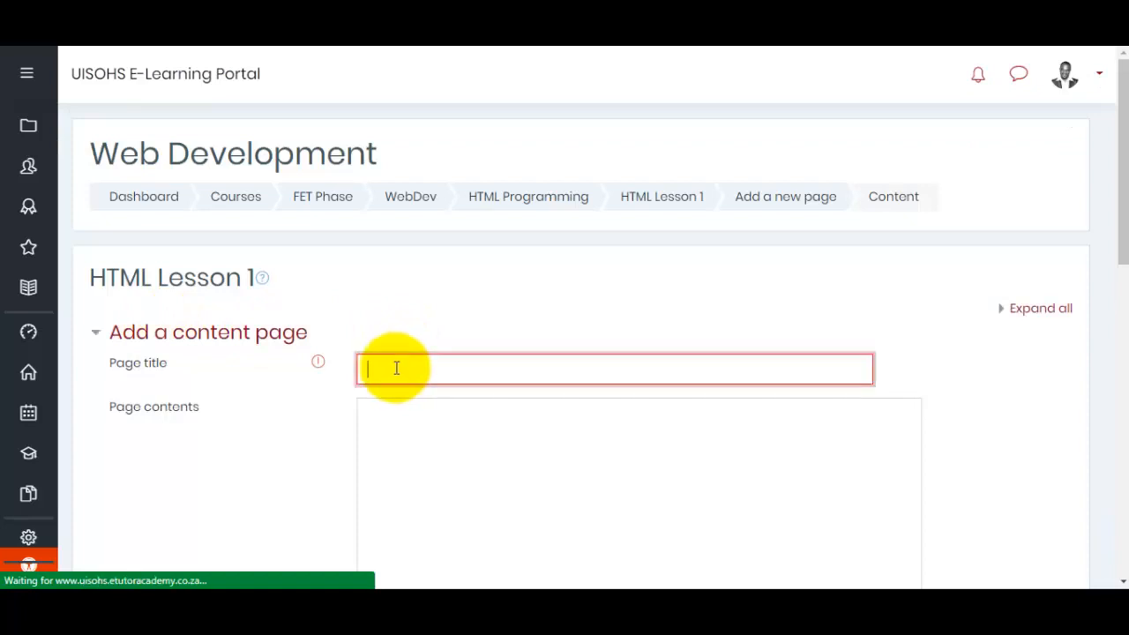
scroll(395, 368, "down", 5)
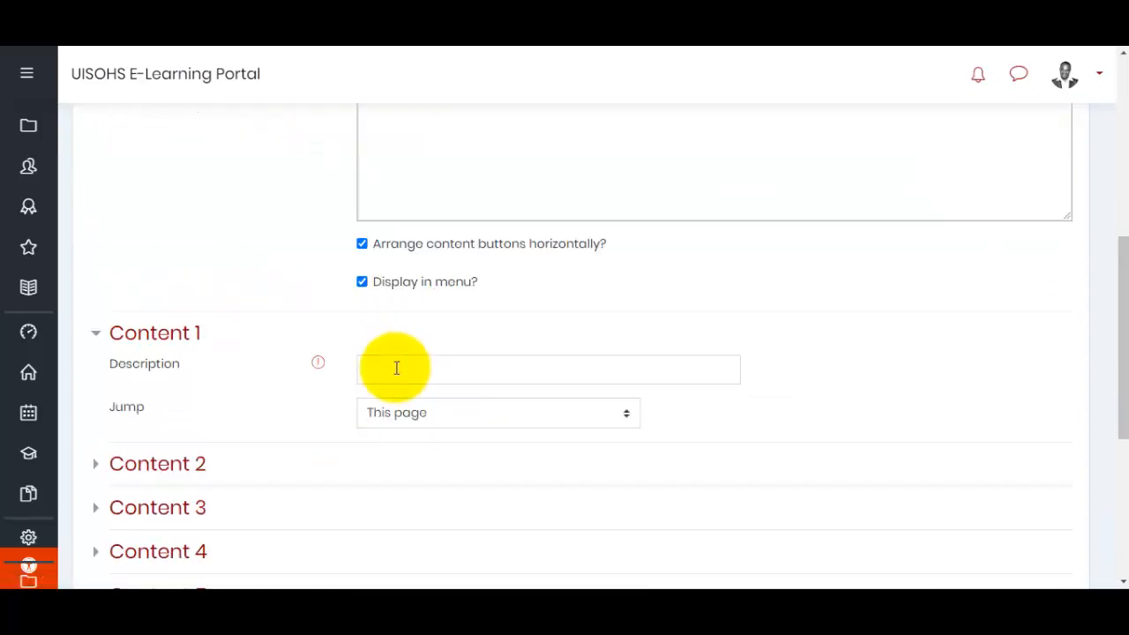
left_click_drag(1116, 388, 1120, 185)
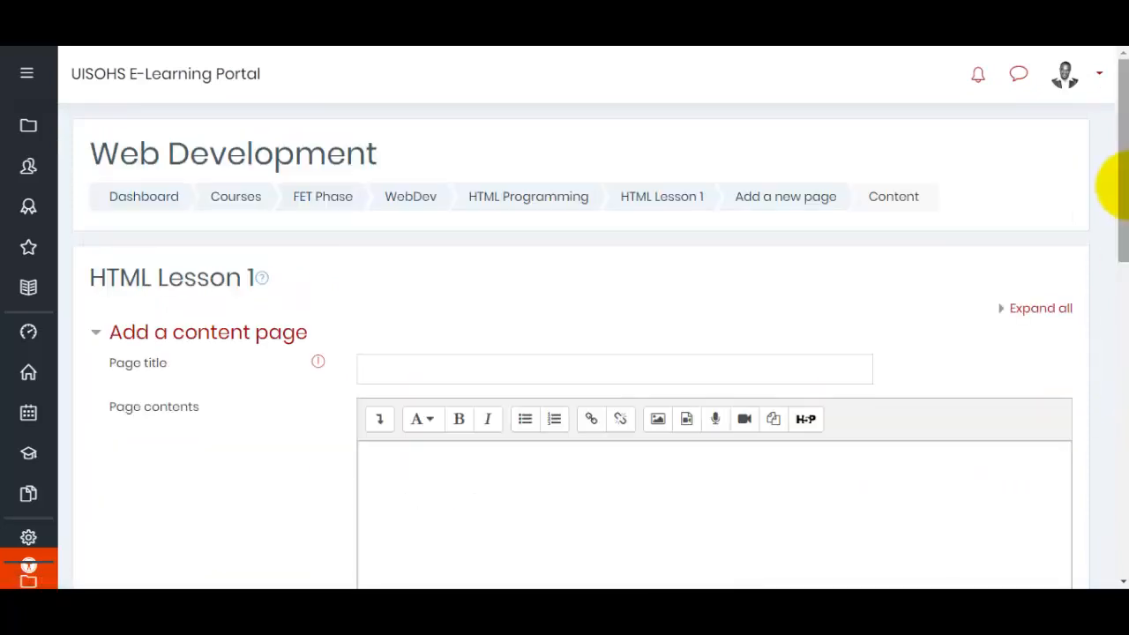
left_click(374, 368)
type("W")
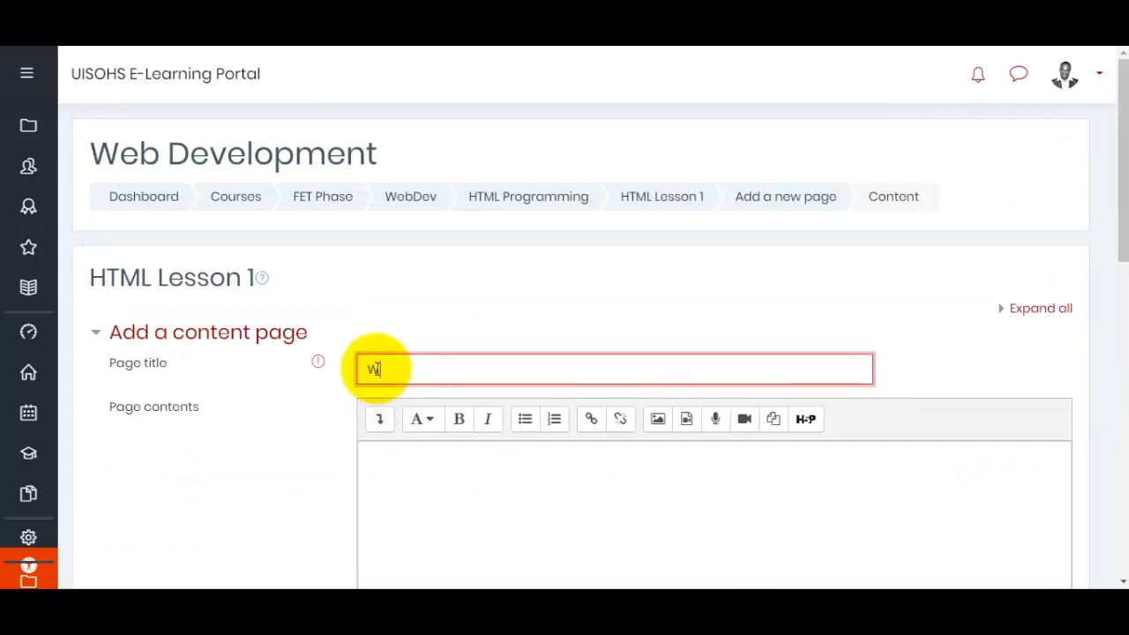
type("hat is HTML")
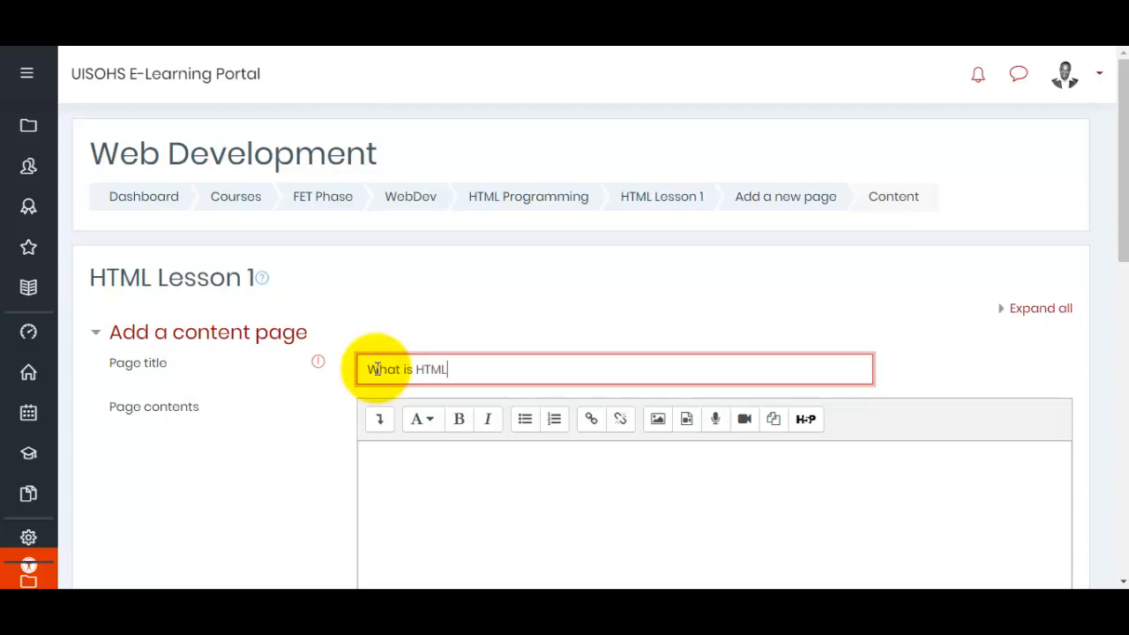
type("?")
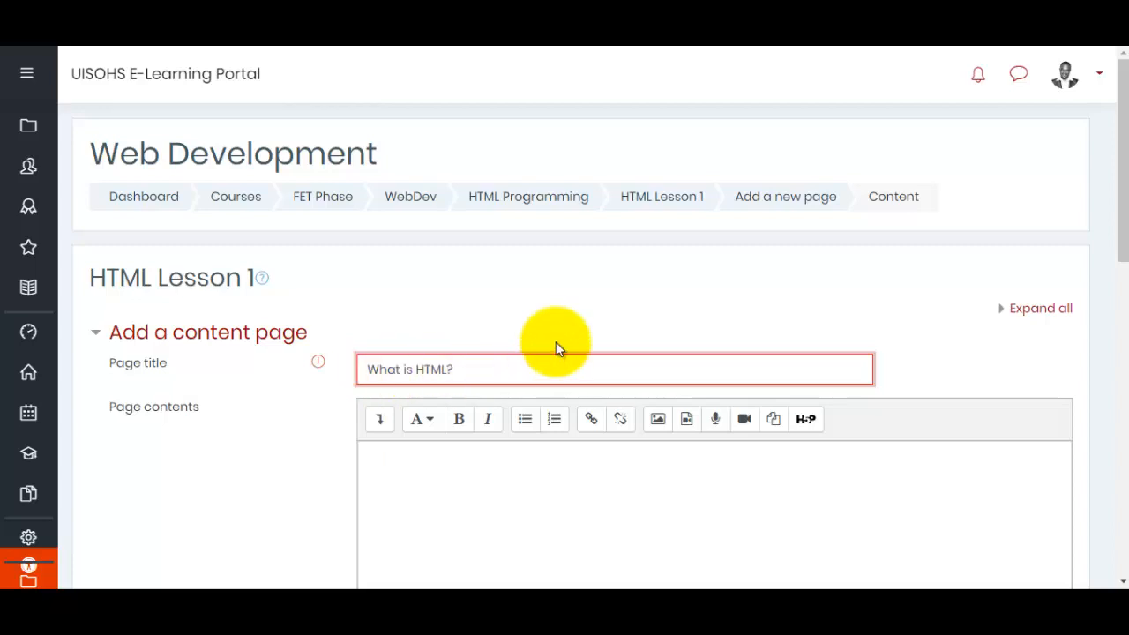
left_click_drag(1118, 199, 1101, 272)
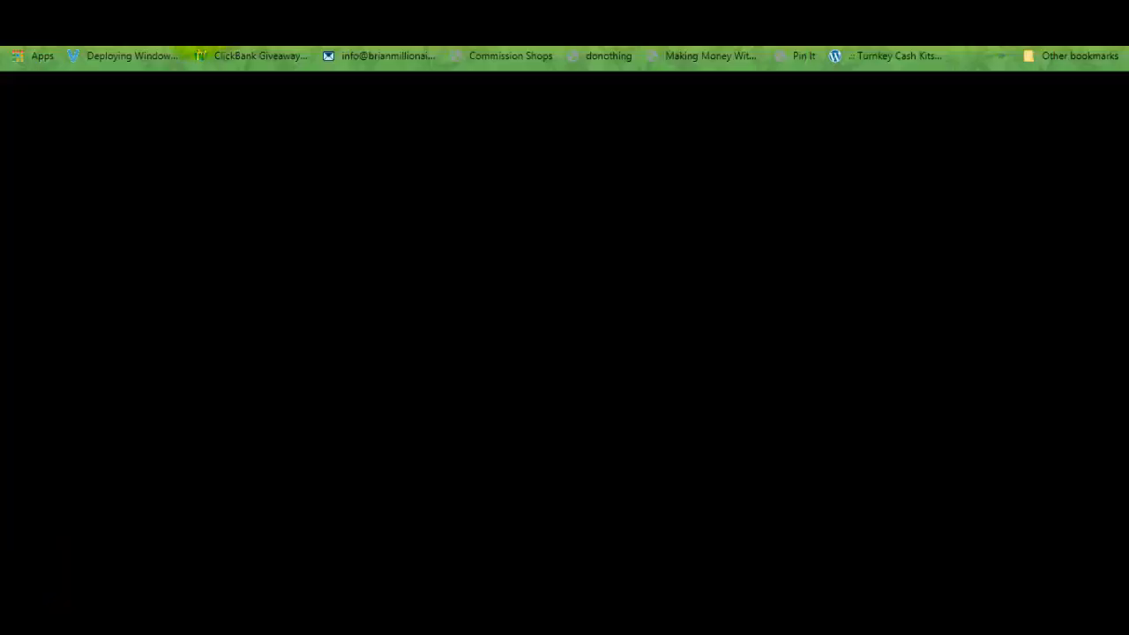
- Open YouTube in a new browser tab and search for "what is html"
type("youtub")
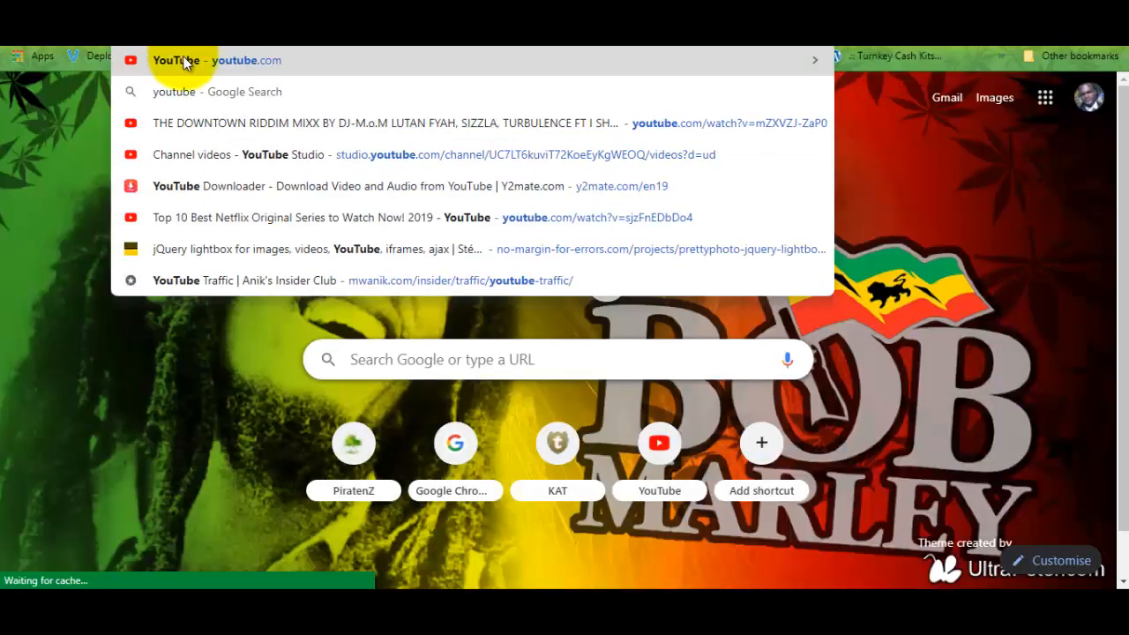
left_click(189, 58)
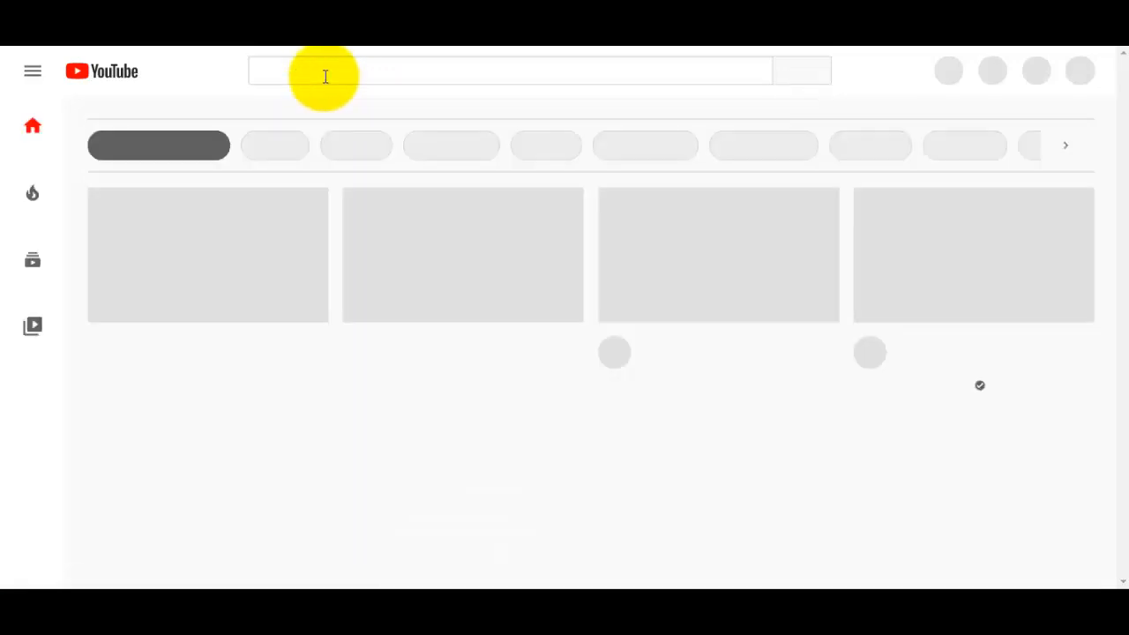
left_click(325, 76)
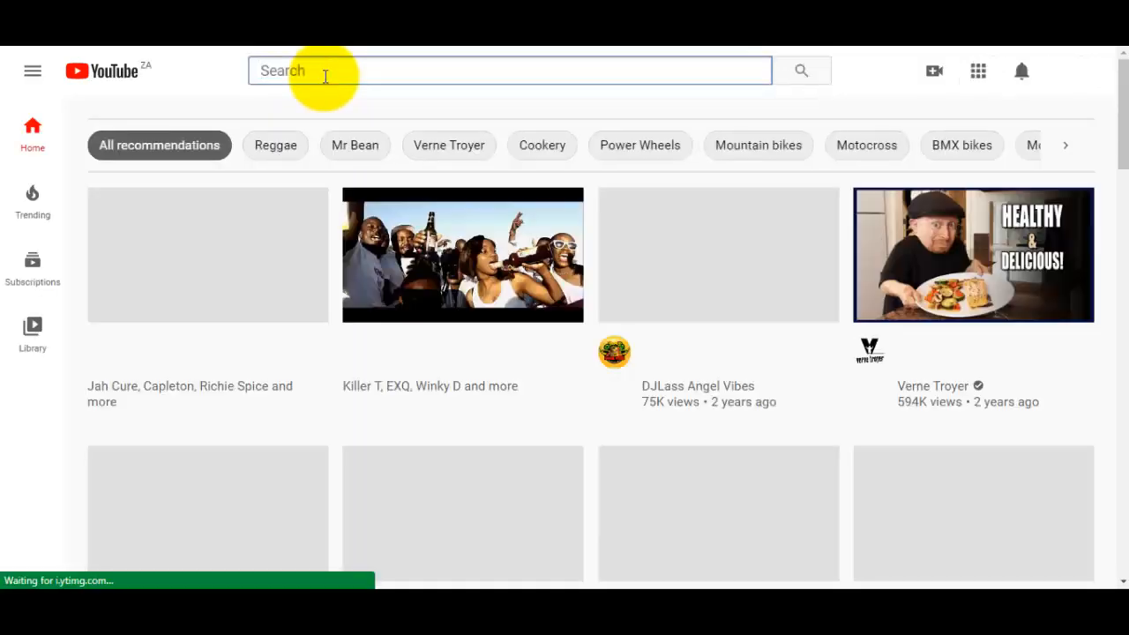
type("what i")
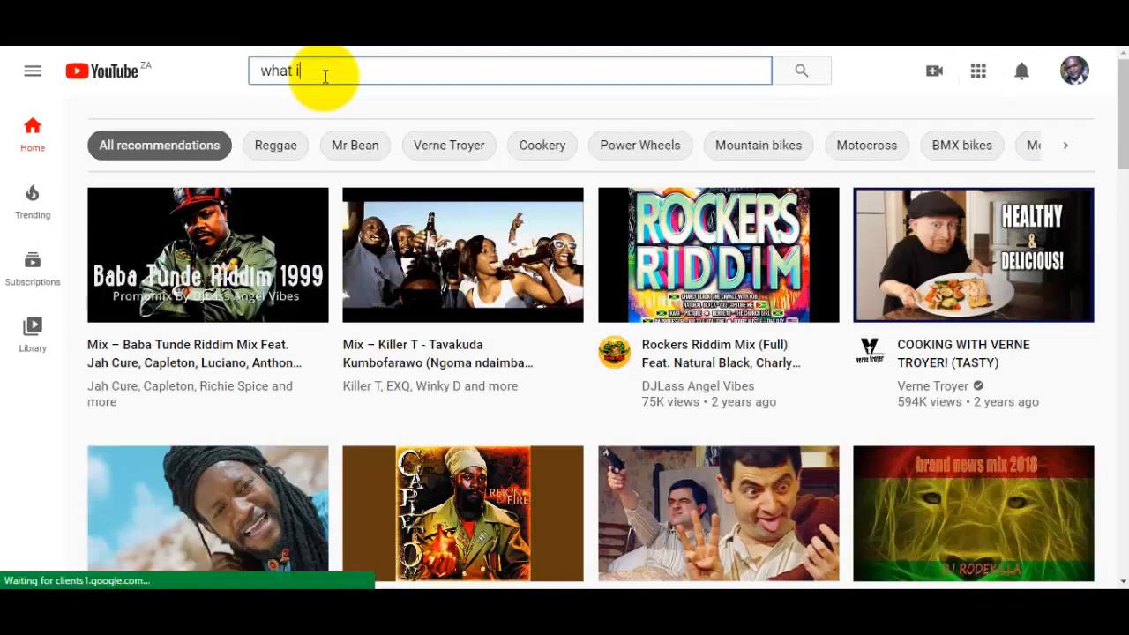
type("s h")
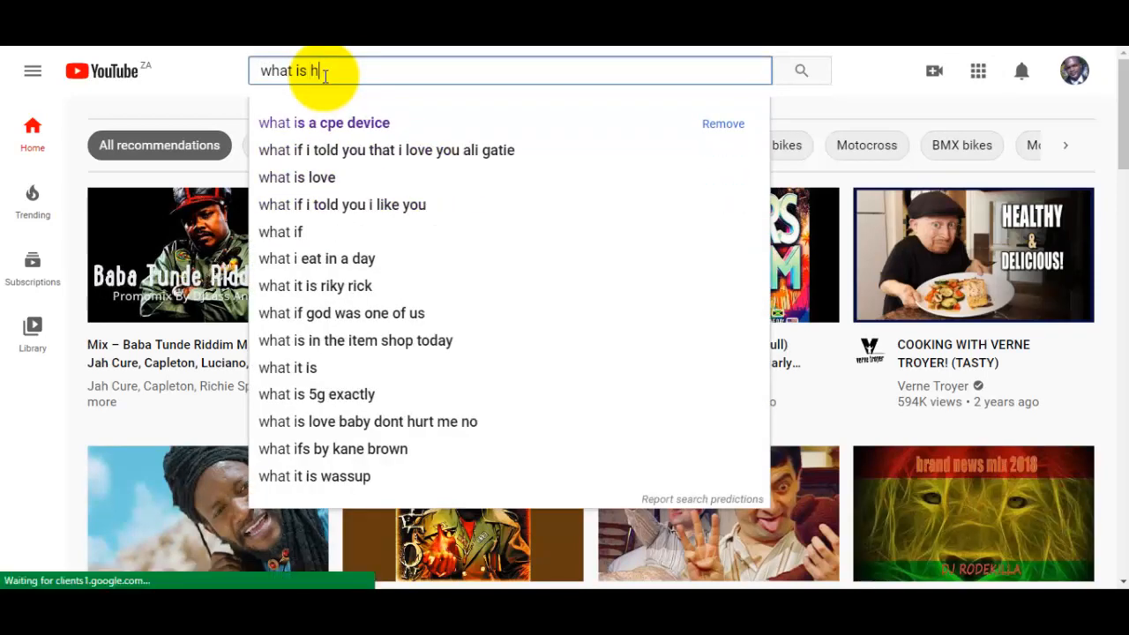
type("tml")
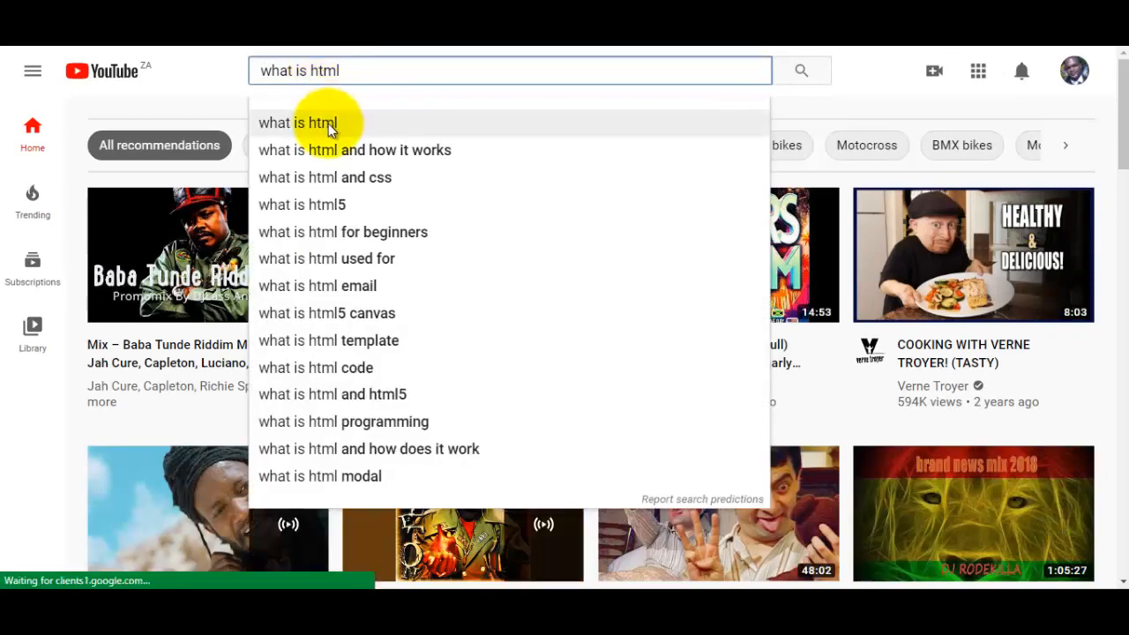
left_click(330, 132)
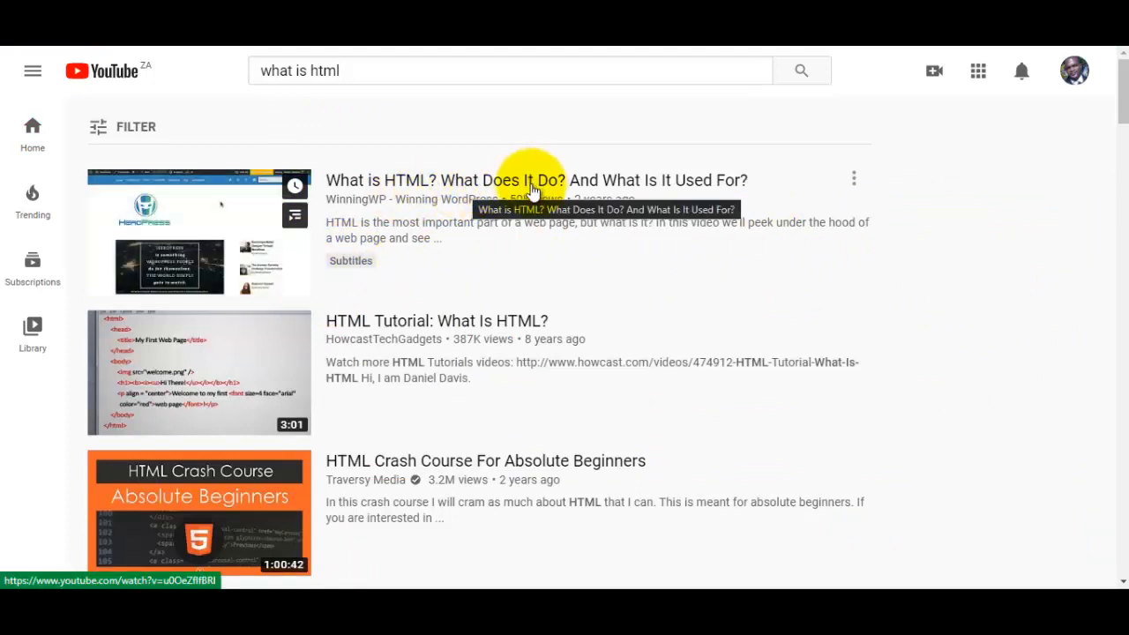
- Open the video "What is HTML? What Does It Do? And What Is It Used For?", pause it and copy its embed code
left_click(435, 186)
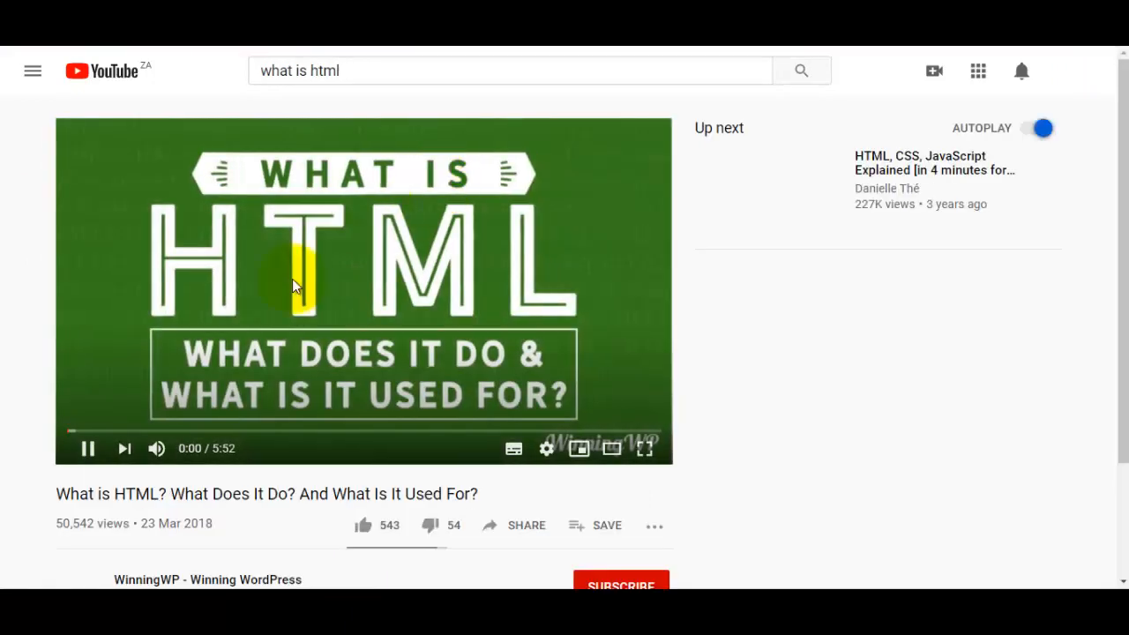
left_click(89, 451)
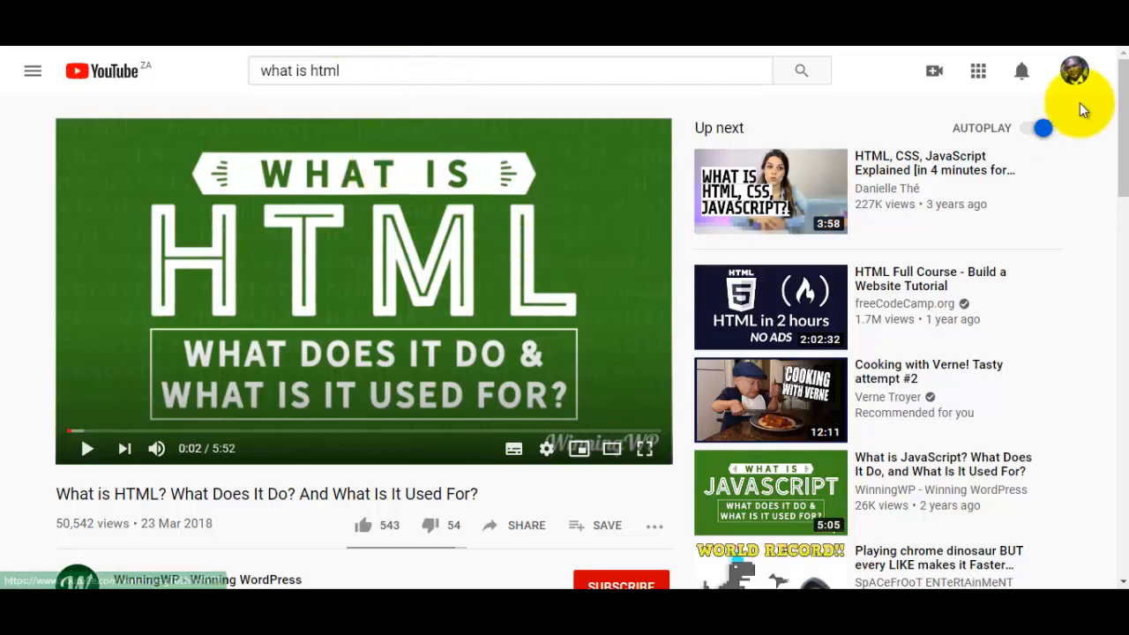
left_click_drag(1123, 125, 1122, 148)
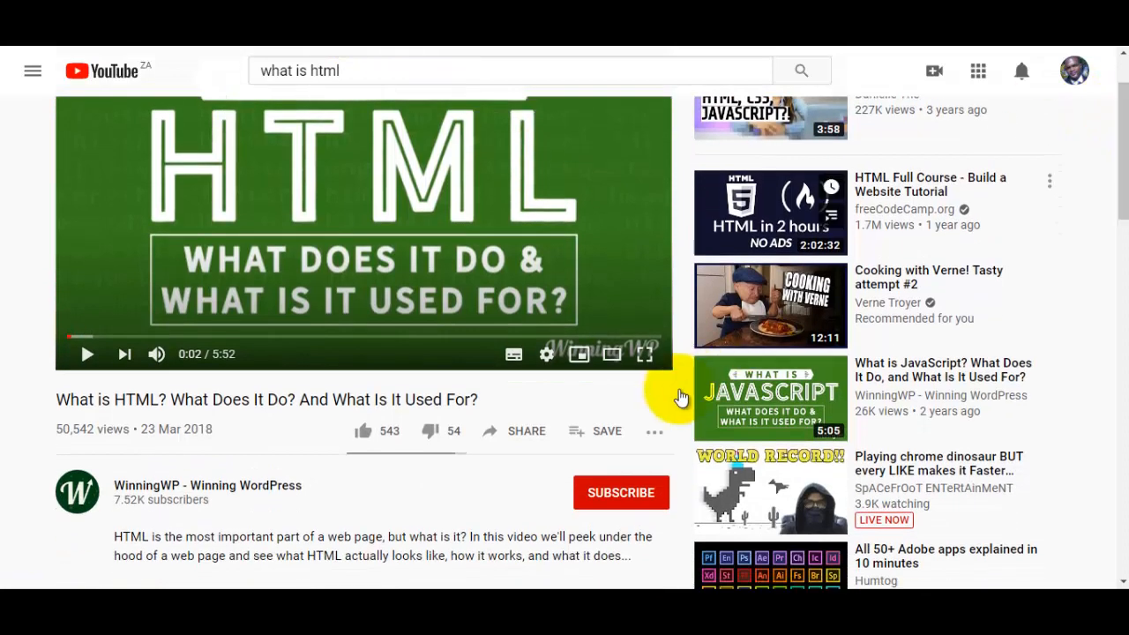
left_click(500, 441)
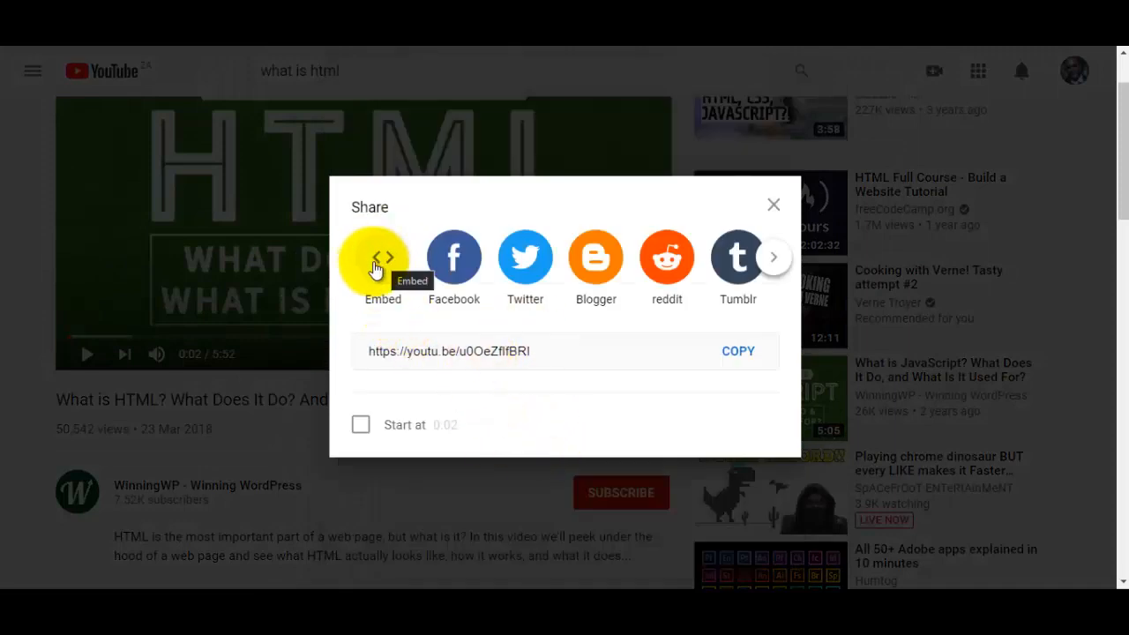
left_click(374, 266)
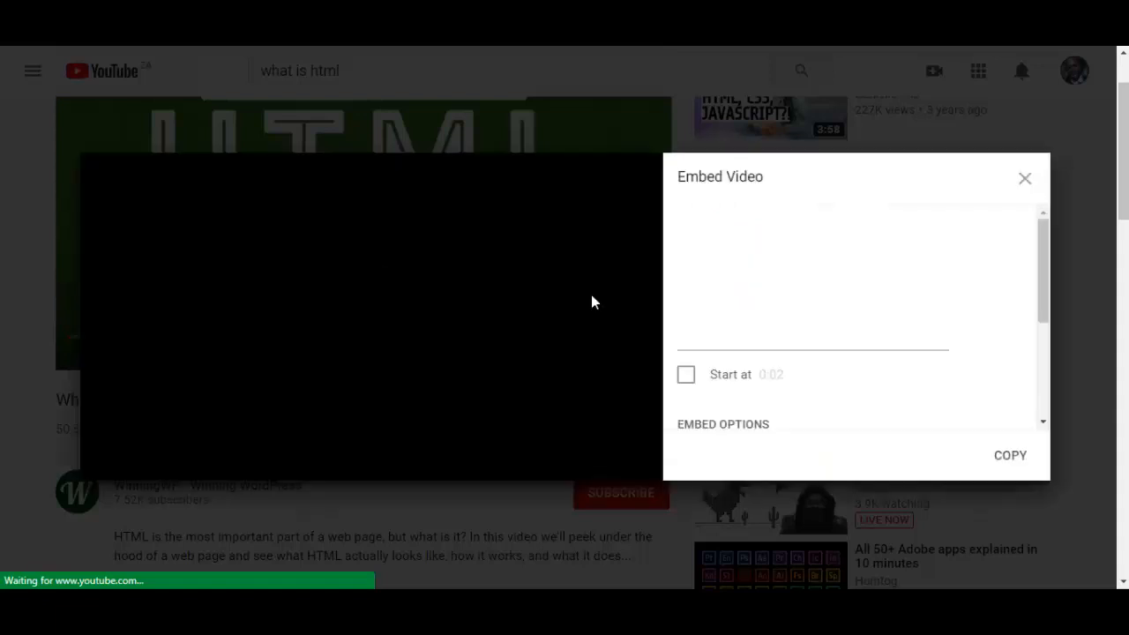
left_click(1008, 455)
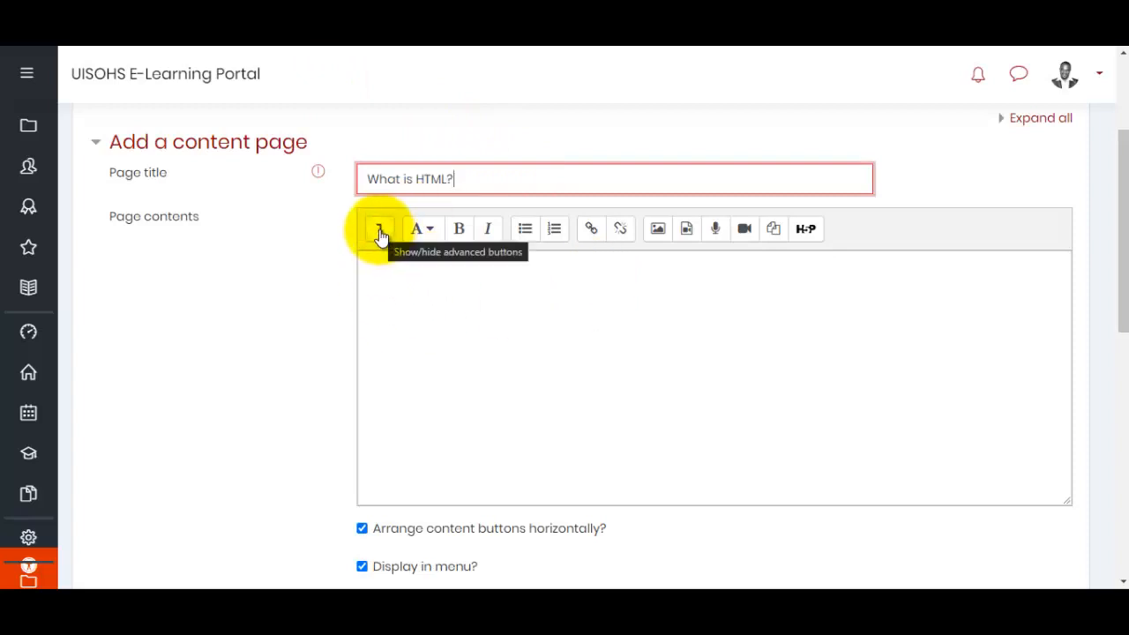
- Back in the e-learning portal, switch the page contents editor to HTML source and delete the placeholder paragraph code
left_click(379, 231)
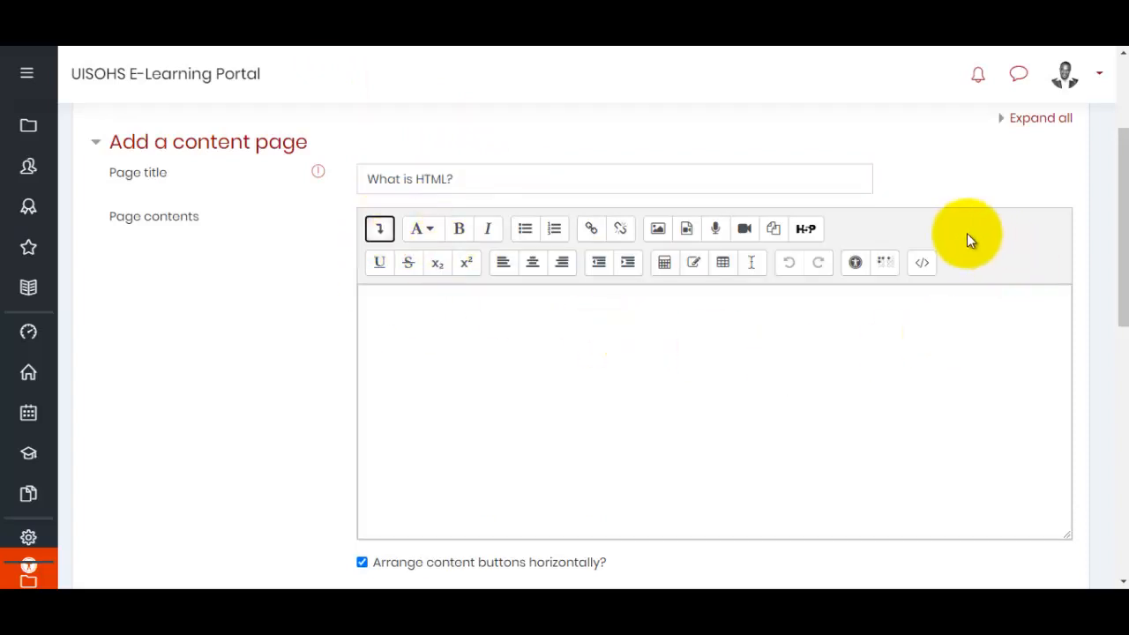
left_click(923, 264)
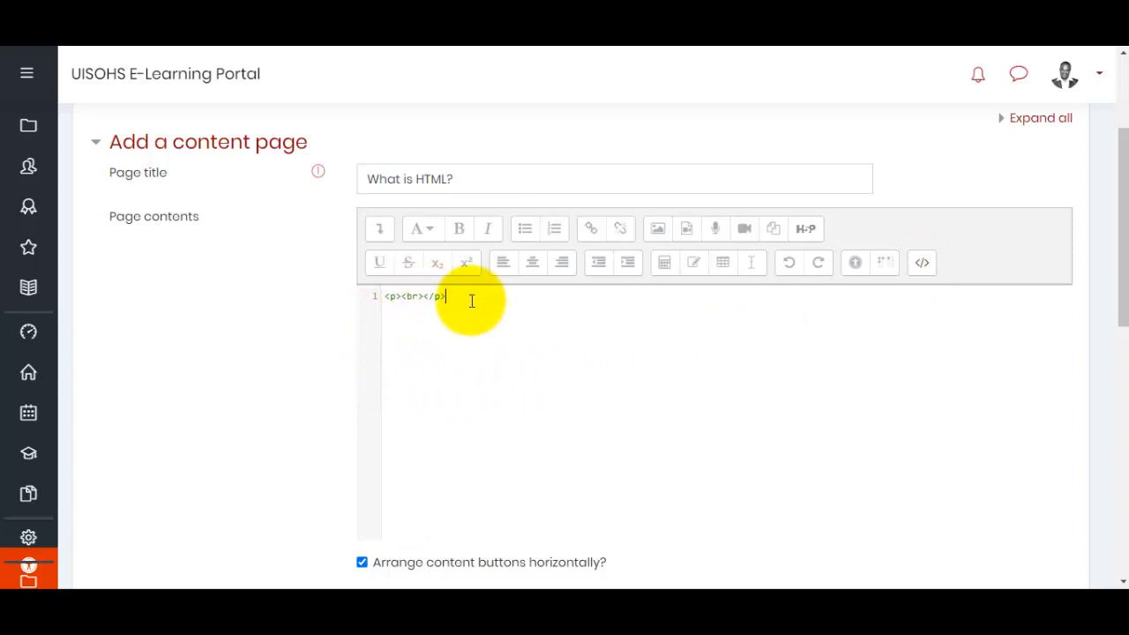
left_click_drag(468, 298, 396, 301)
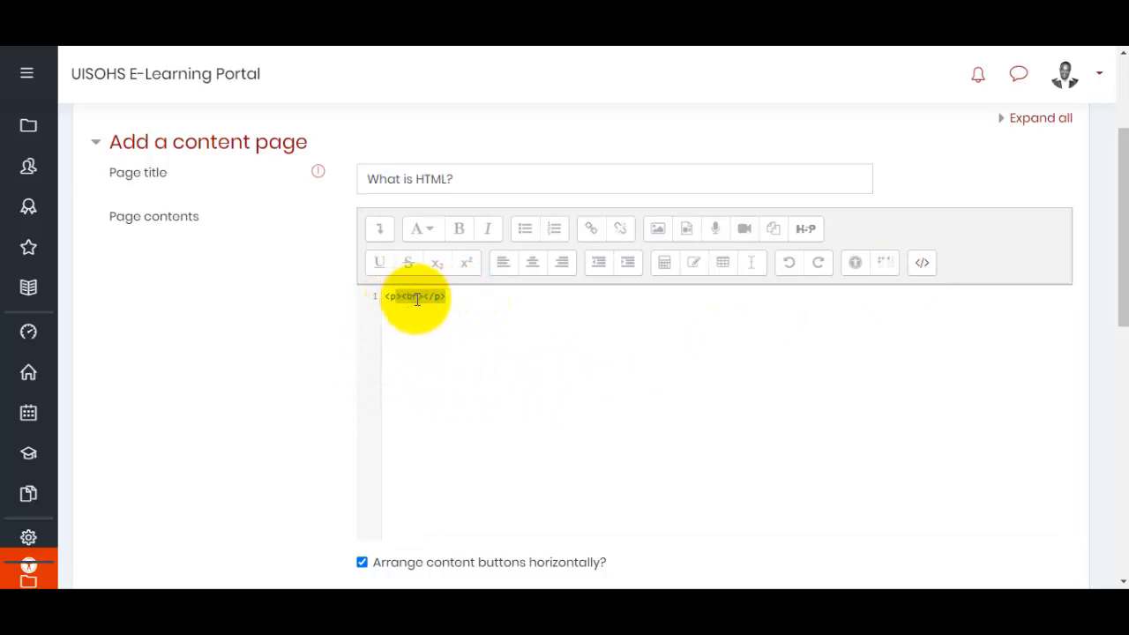
left_click(408, 299)
left_click(425, 299)
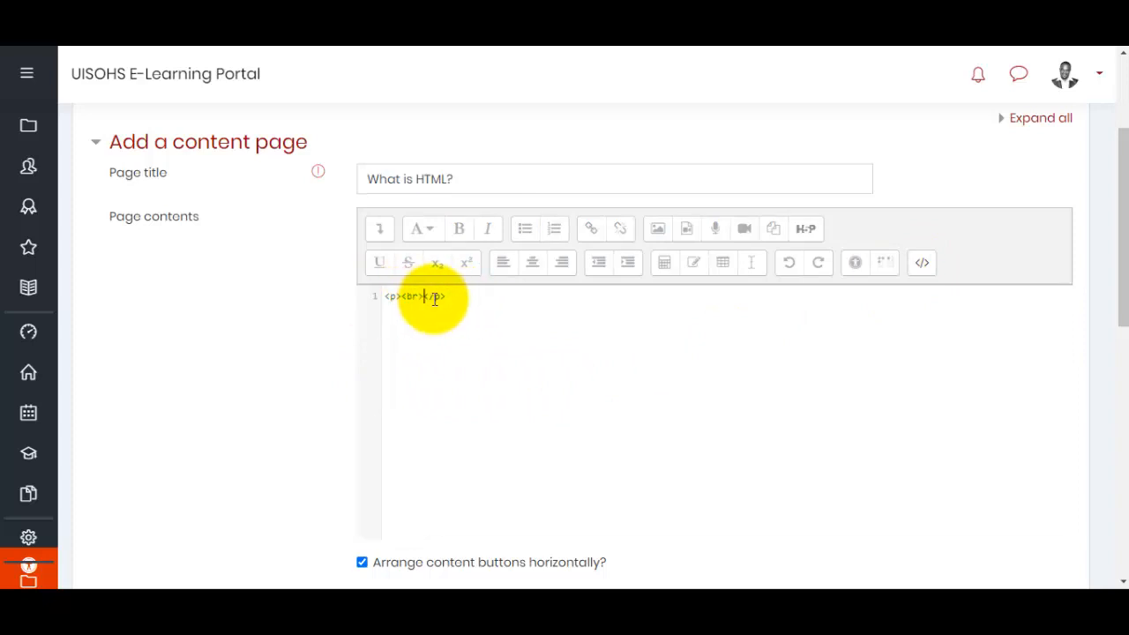
left_click_drag(473, 304, 401, 305)
left_click(360, 305)
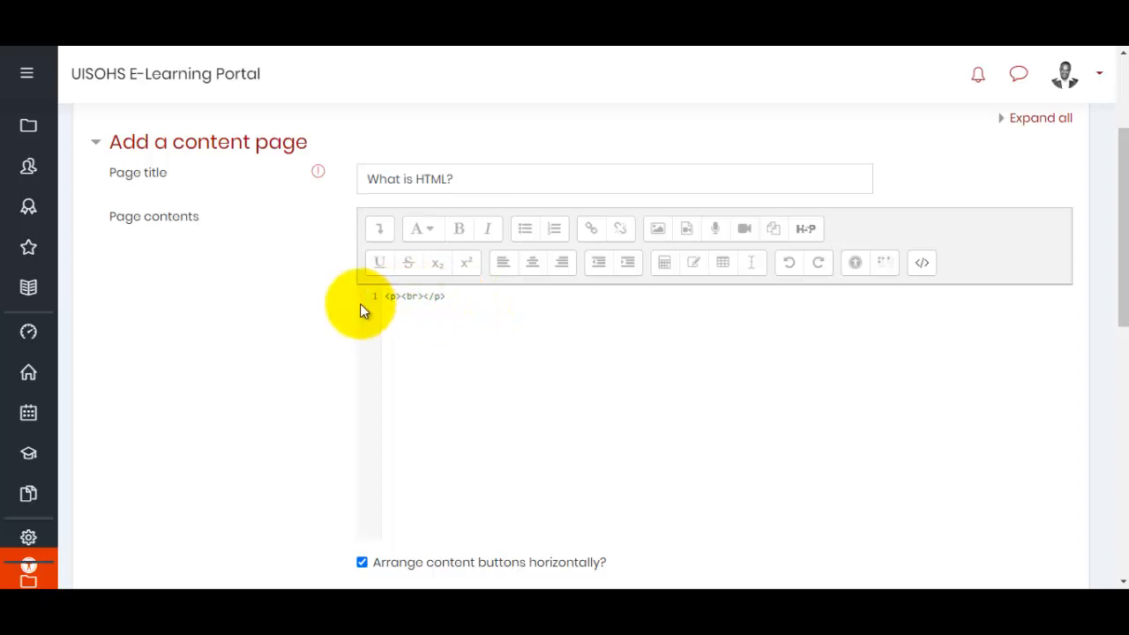
key("BackSpace")
key("BackSpace")
key("BackSpace")
key("BackSpace")
key("BackSpace")
key("BackSpace")
key("BackSpace")
key("BackSpace")
key("BackSpace")
key("BackSpace")
key("BackSpace")
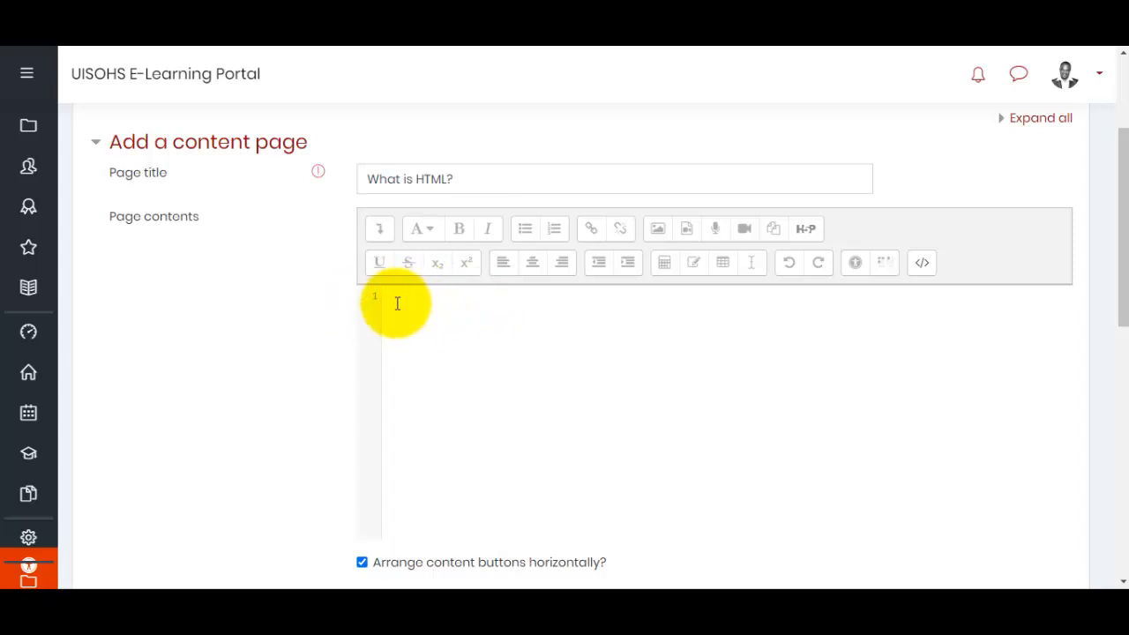
- Paste the copied YouTube iframe embed code into the page contents source and return to the visual editor with the cursor below the video
key("ctrl+v")
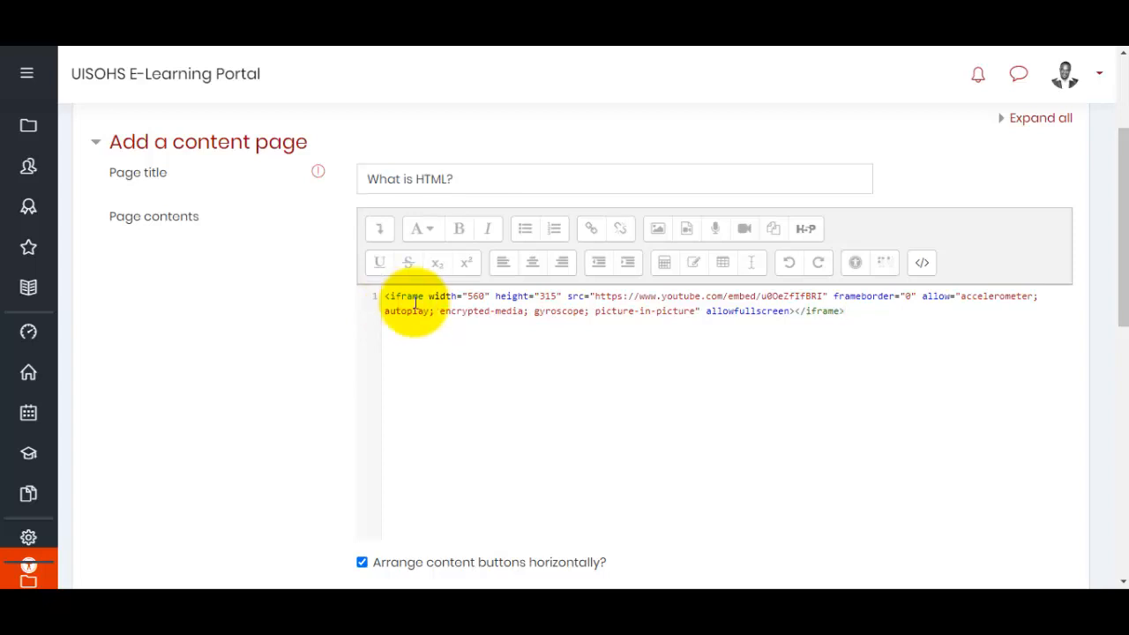
left_click(922, 264)
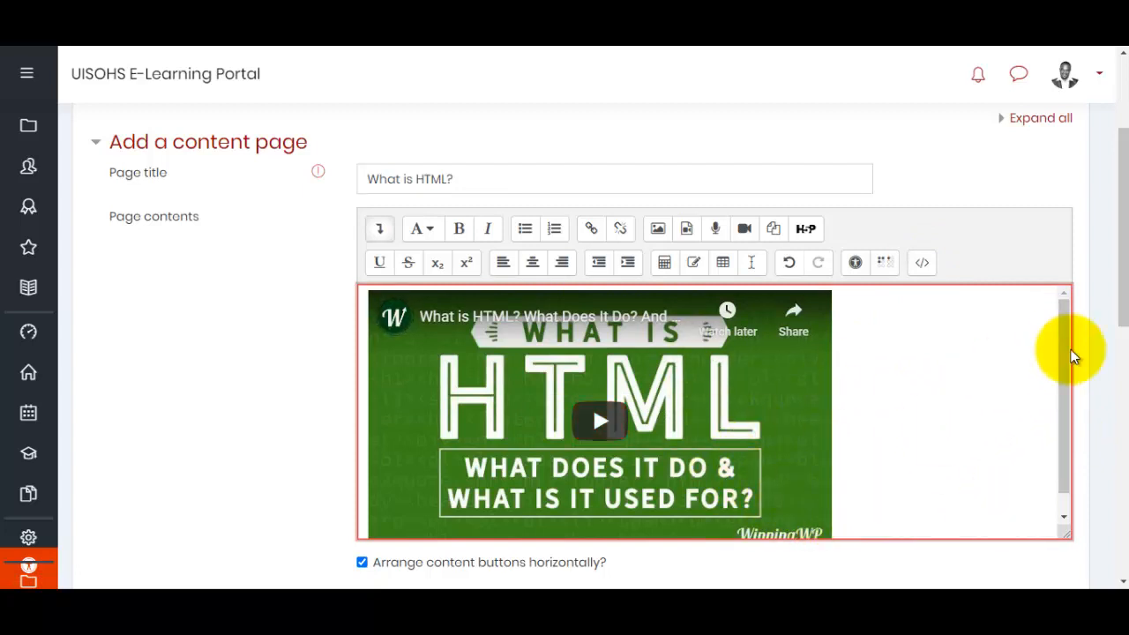
left_click_drag(1111, 265, 1118, 308)
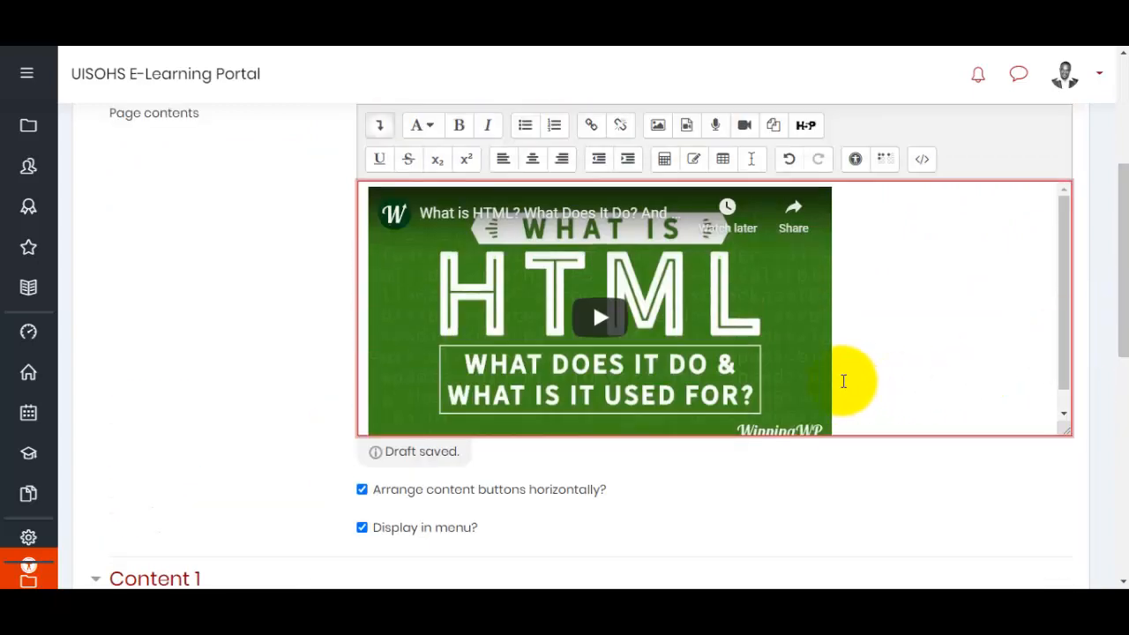
scroll(843, 381, "down", 1)
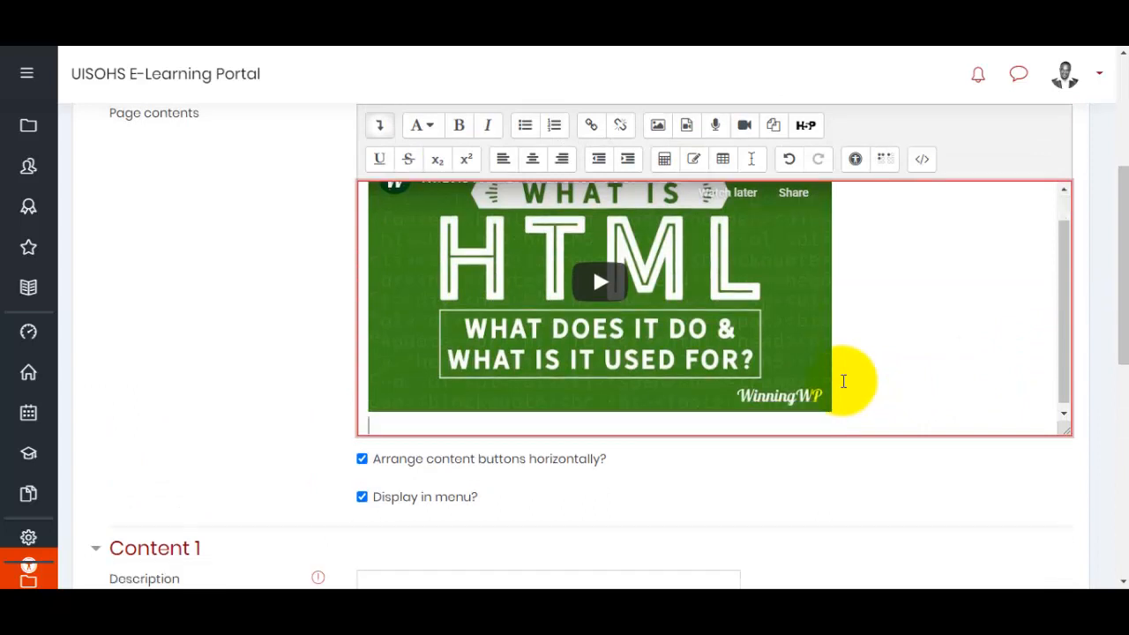
scroll(844, 381, "down", 1)
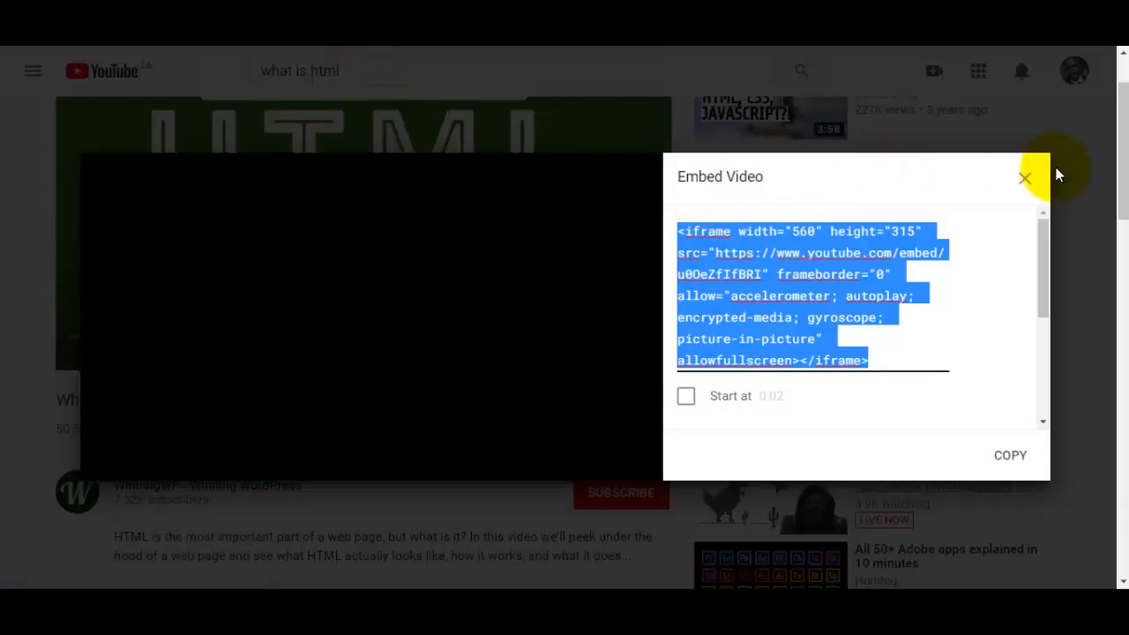
- Close the YouTube embed window, search Google for "what is html" and open the W3Schools "What is HTML" result
left_click(1025, 178)
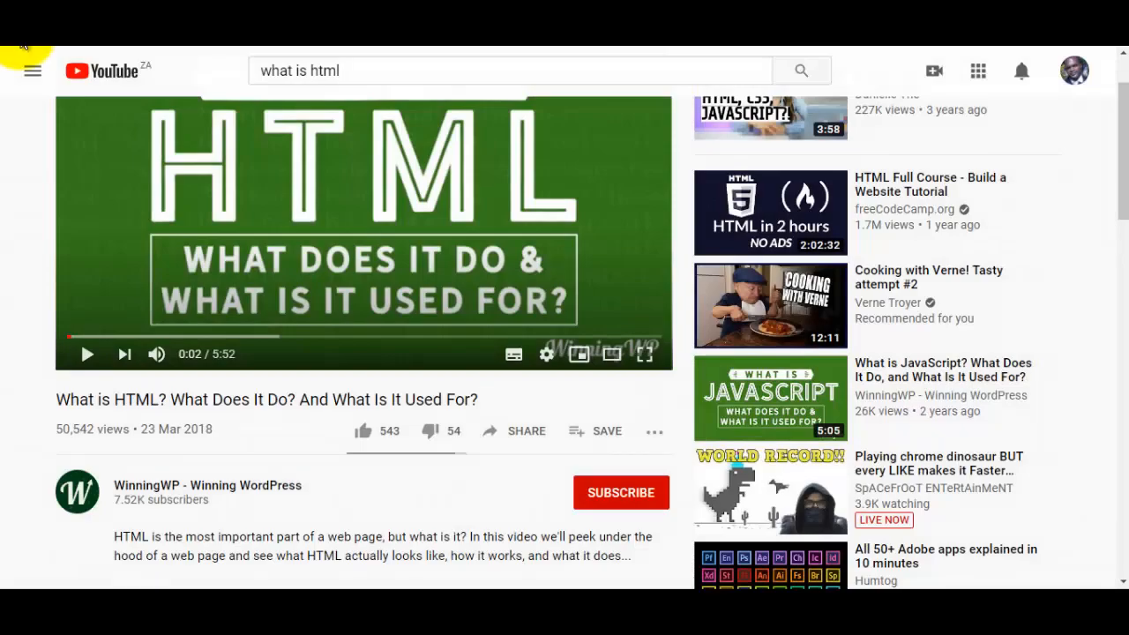
left_click(20, 38)
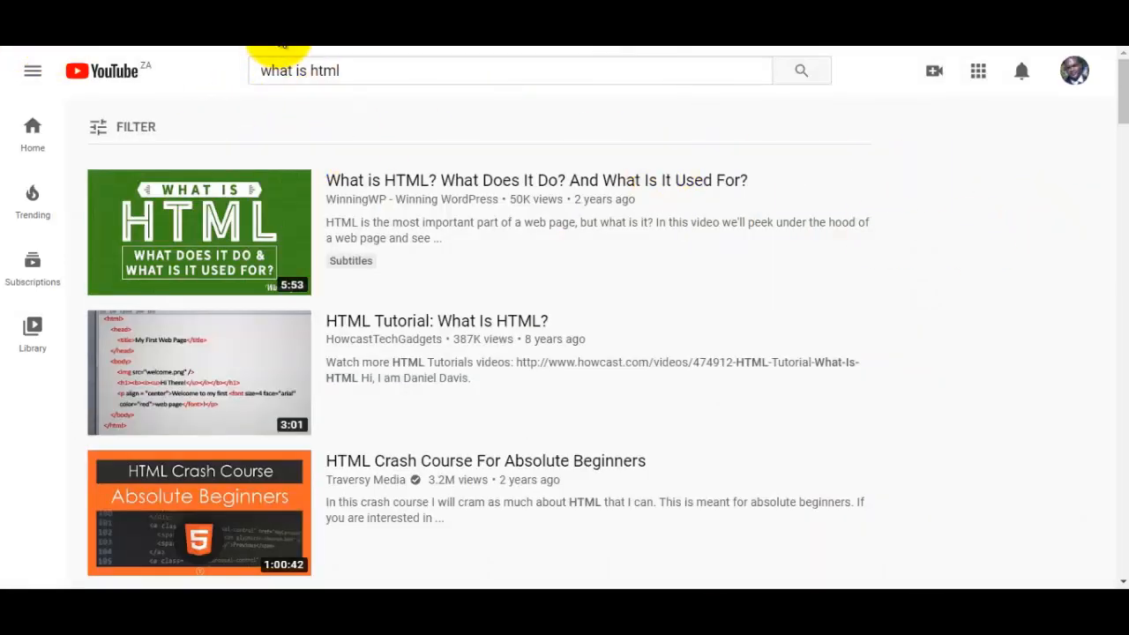
left_click(281, 42)
type("what is")
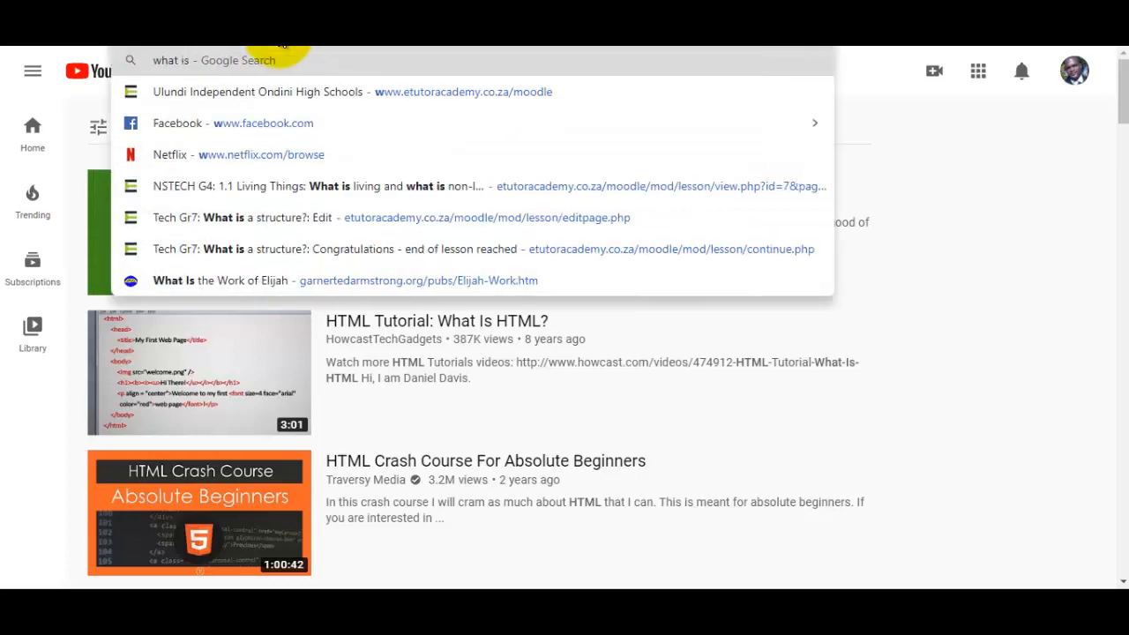
type(" html")
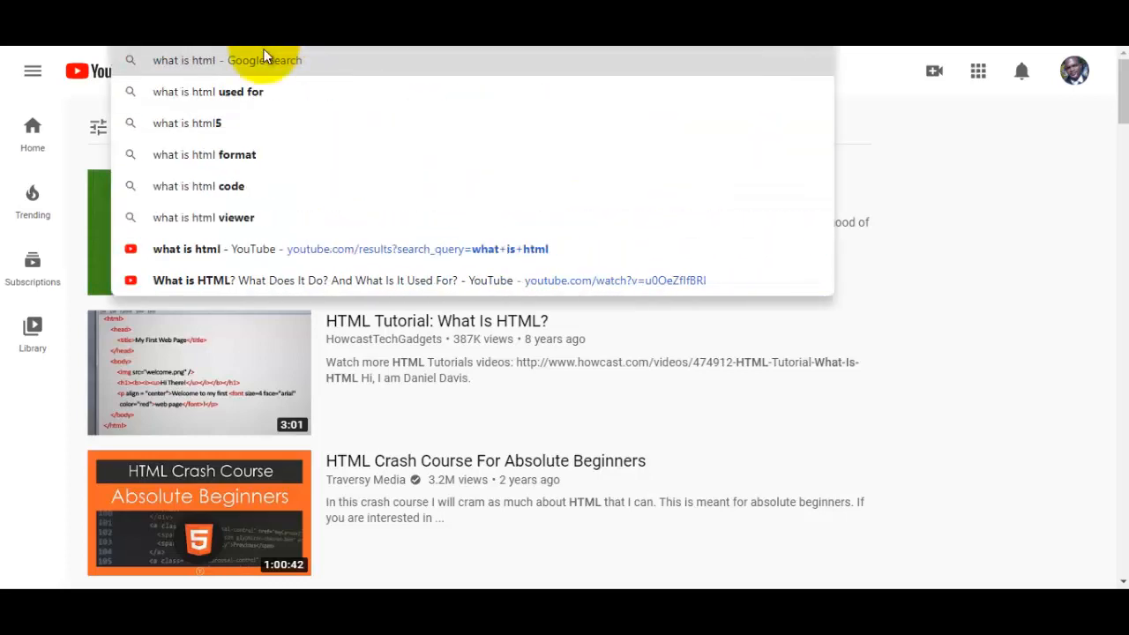
key("Return")
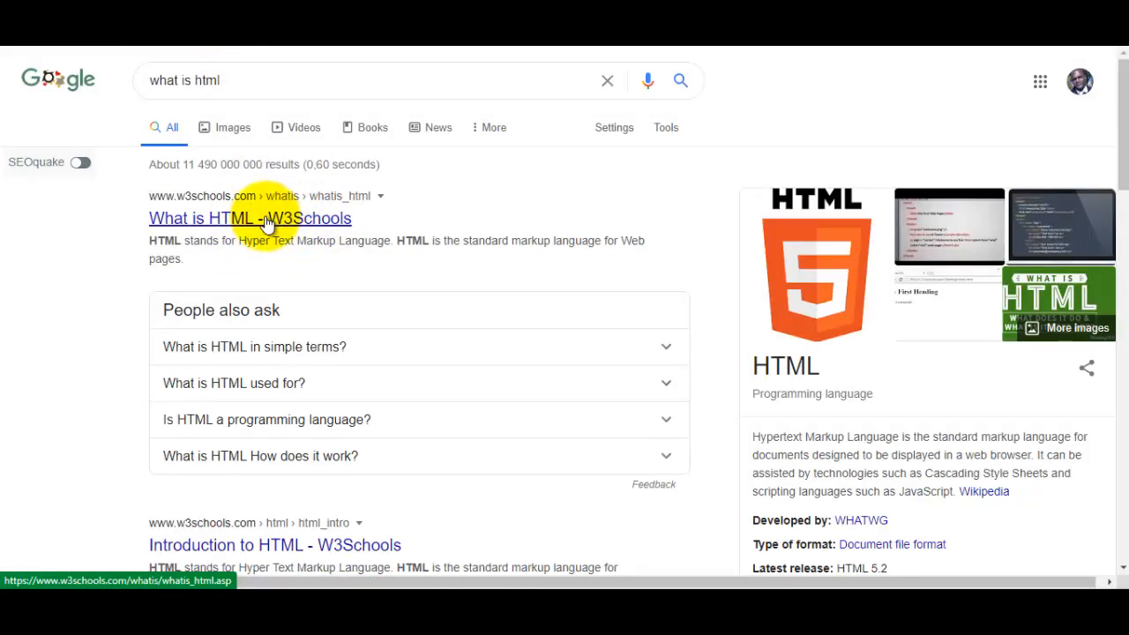
left_click(276, 224)
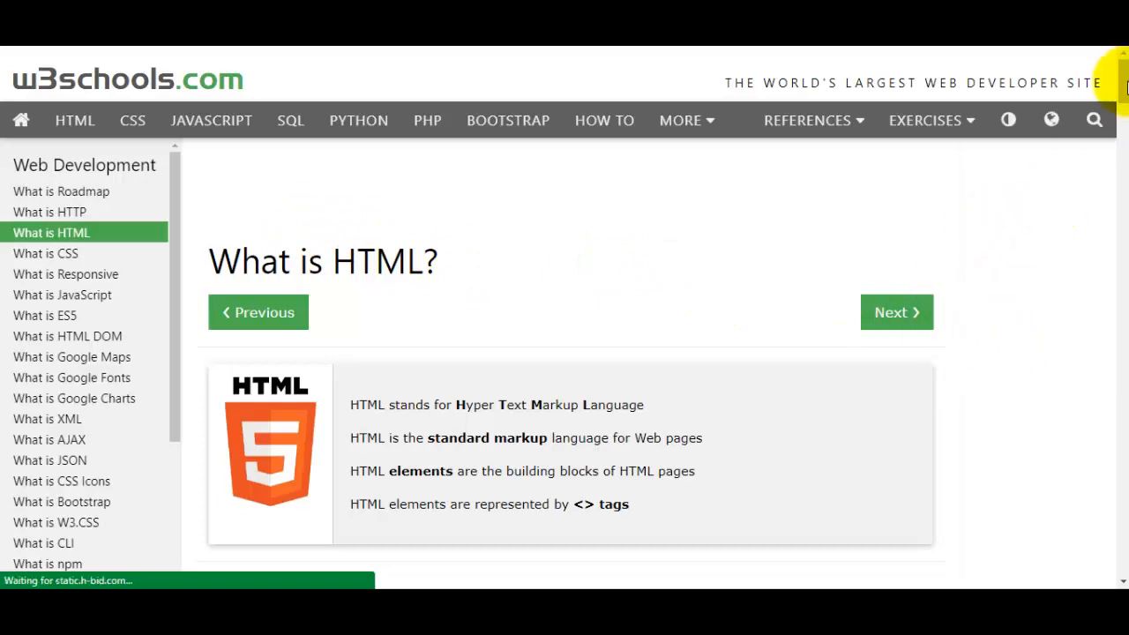
- Copy the web address of the W3Schools "What is HTML?" page
scroll(1116, 88, "down", 1)
left_click_drag(1115, 88, 1118, 152)
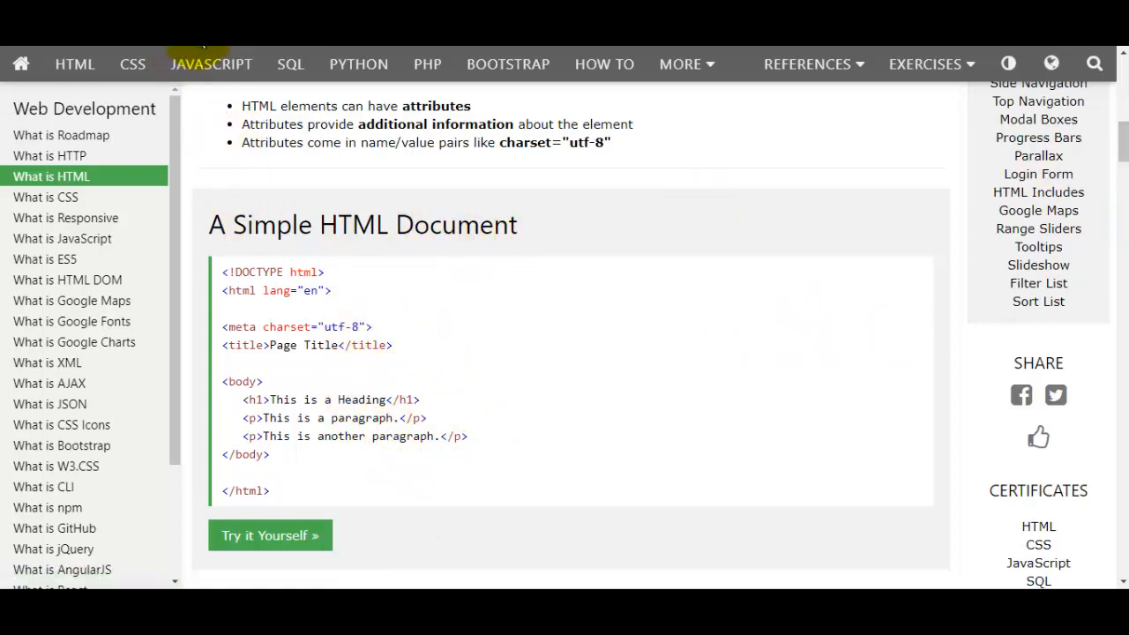
right_click(199, 43)
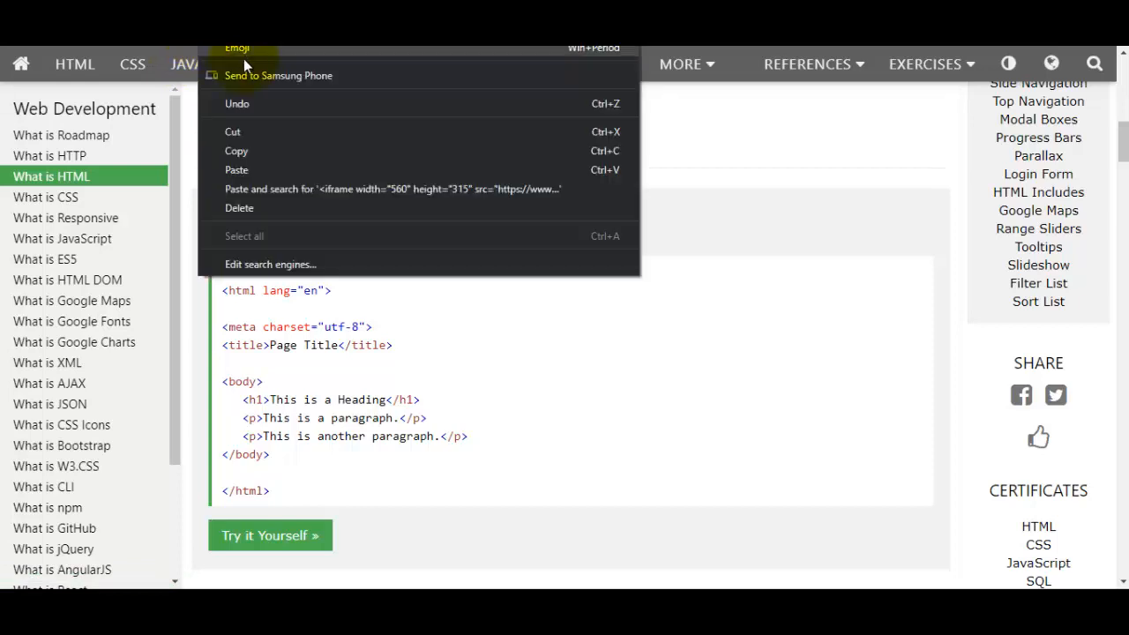
left_click(245, 156)
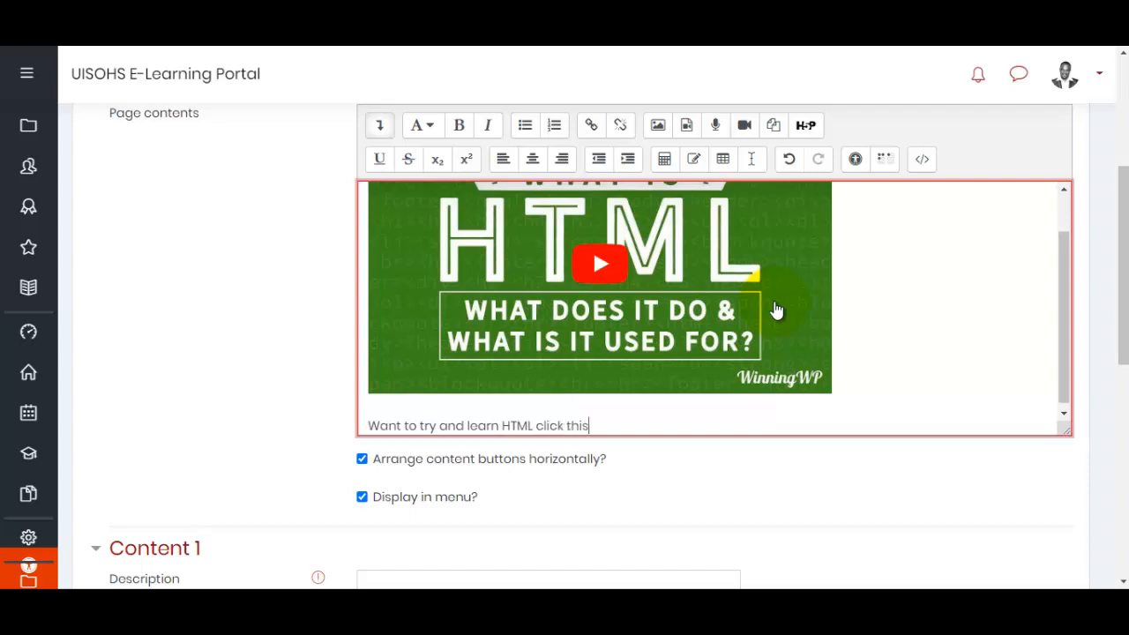
- In the e-learning portal, add the W3Schools link after "Want to try and learn HTML click this" below the video and start a new line
key("ctrl+v")
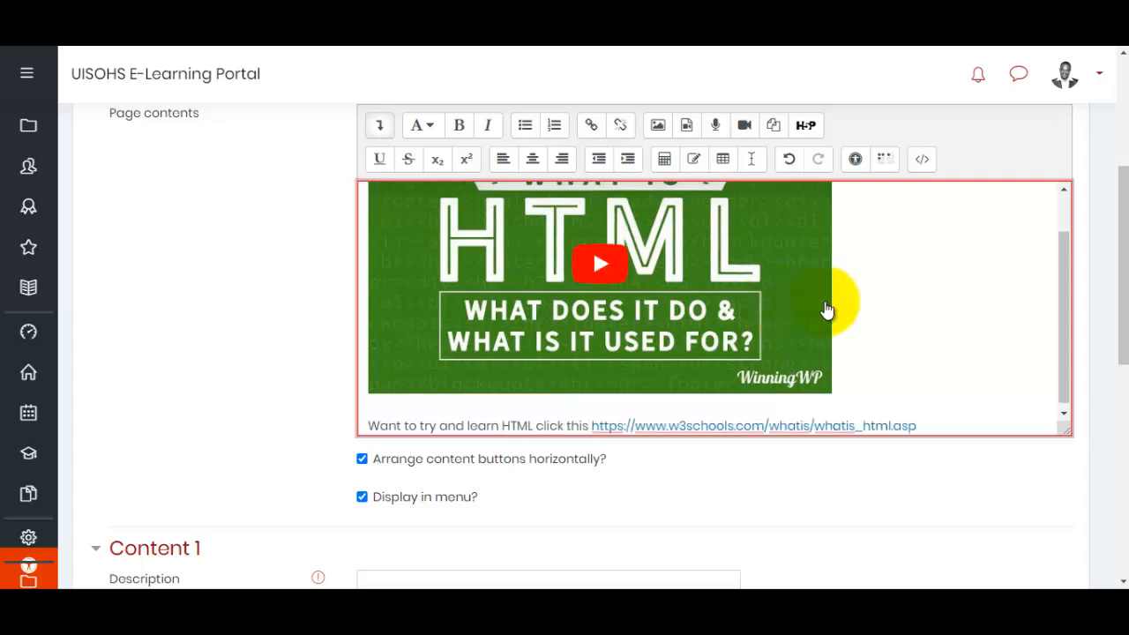
left_click_drag(1063, 347, 1073, 402)
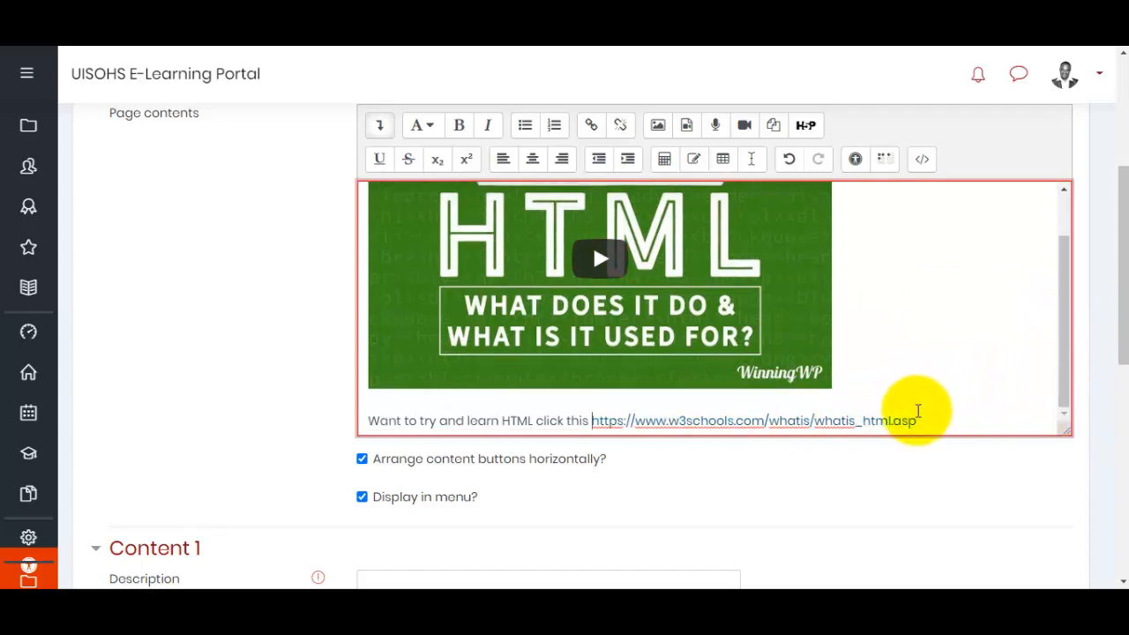
left_click(943, 414)
key("Return")
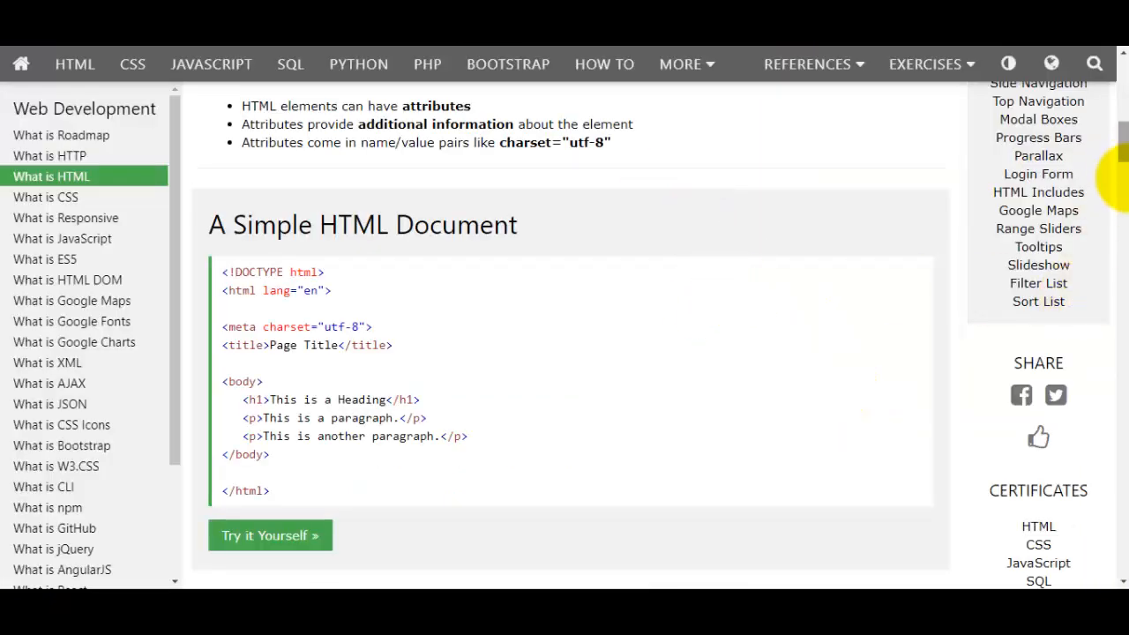
- Look through the W3Schools "What is HTML" page, from the simple document example to the HTML document structure
scroll(1121, 185, "down", 7)
scroll(1124, 189, "up", 2)
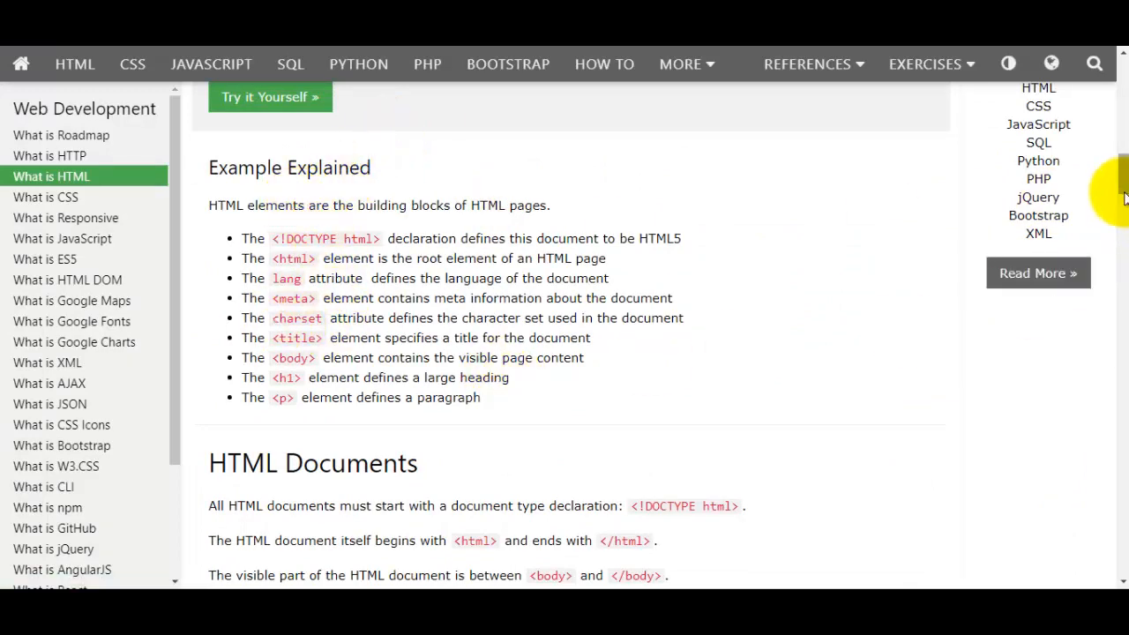
scroll(1120, 212, "down", 10)
scroll(1118, 231, "up", 3)
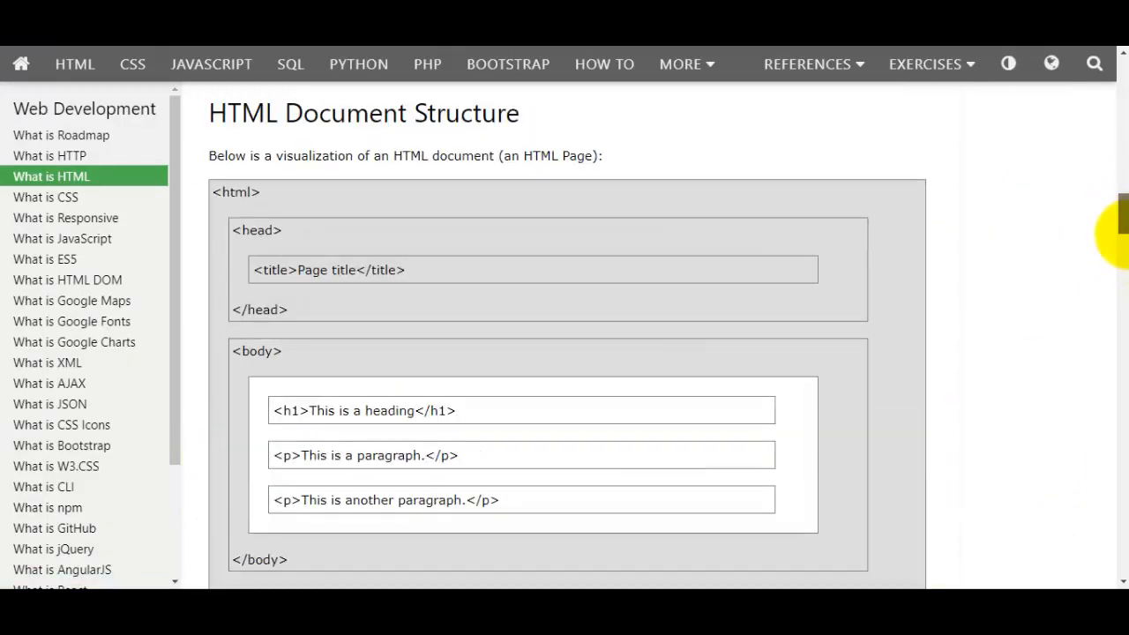
left_click_drag(1118, 231, 1116, 317)
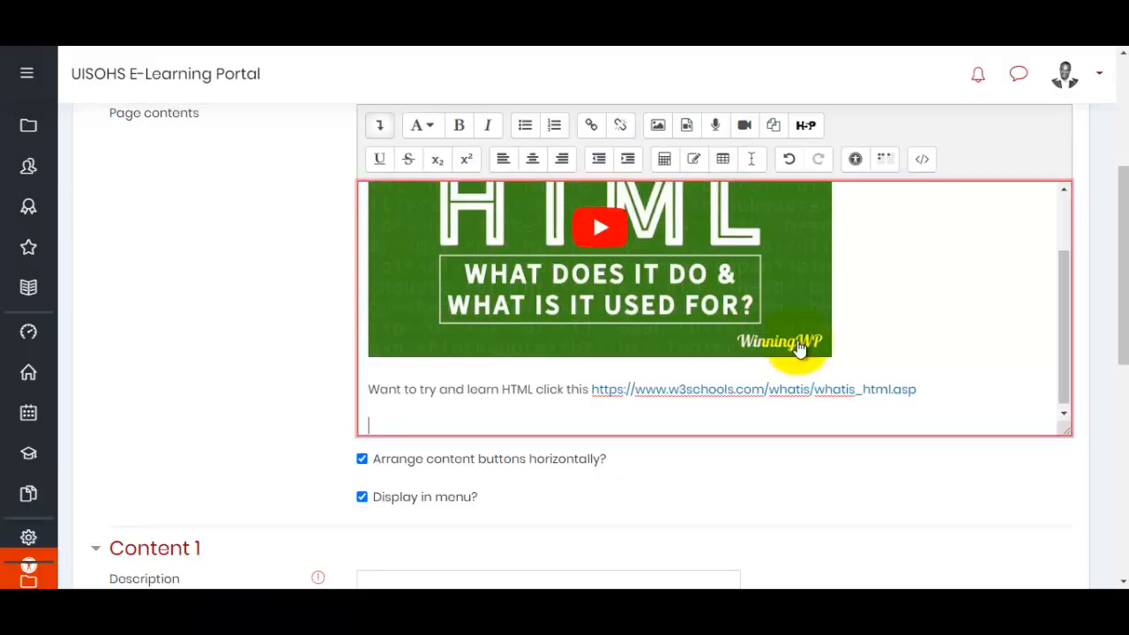
- Enter "HTML Exercise" as the description of Content 1 on the lesson page
left_click_drag(1119, 357, 1117, 496)
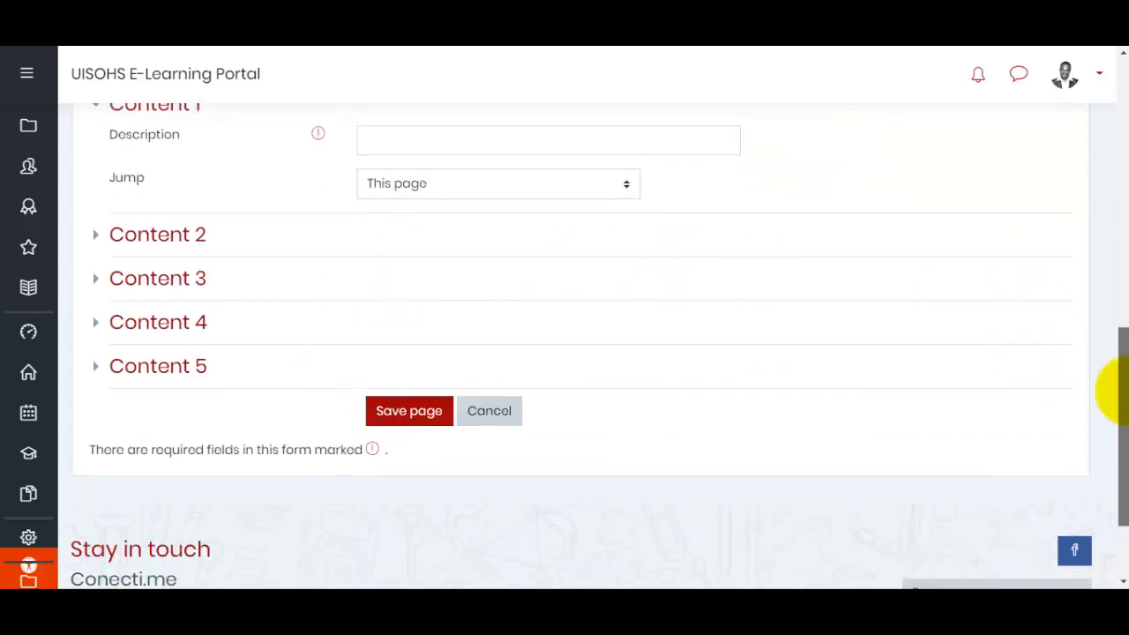
left_click_drag(1108, 390, 1108, 346)
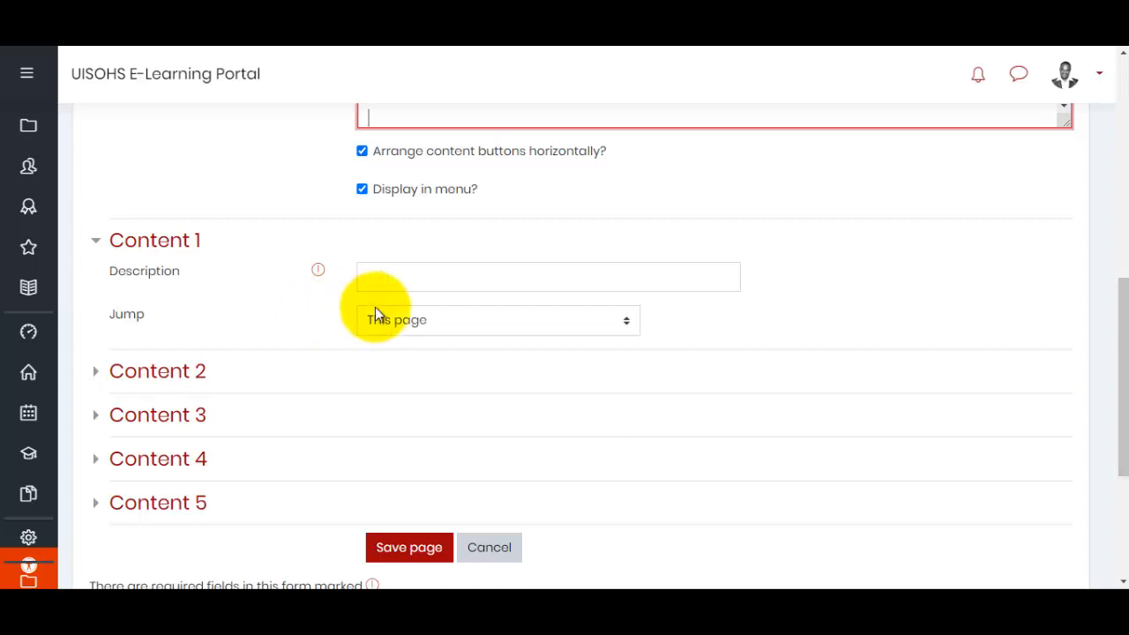
left_click(391, 278)
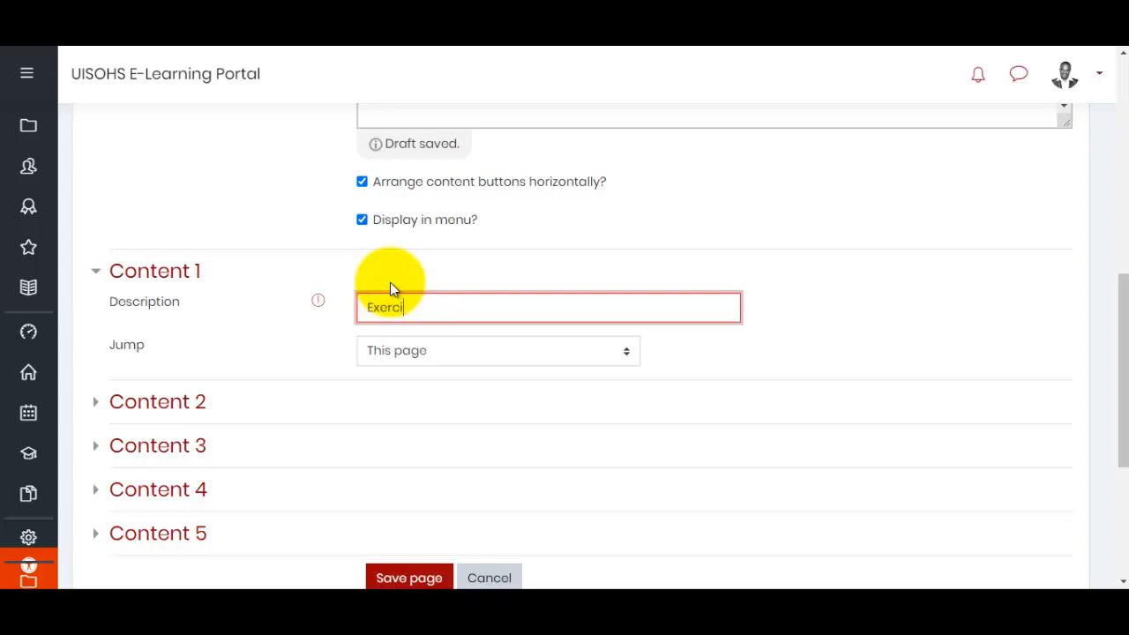
type("Exerci")
key("BackSpace")
key("BackSpace")
key("BackSpace")
key("BackSpace")
key("BackSpace")
key("BackSpace")
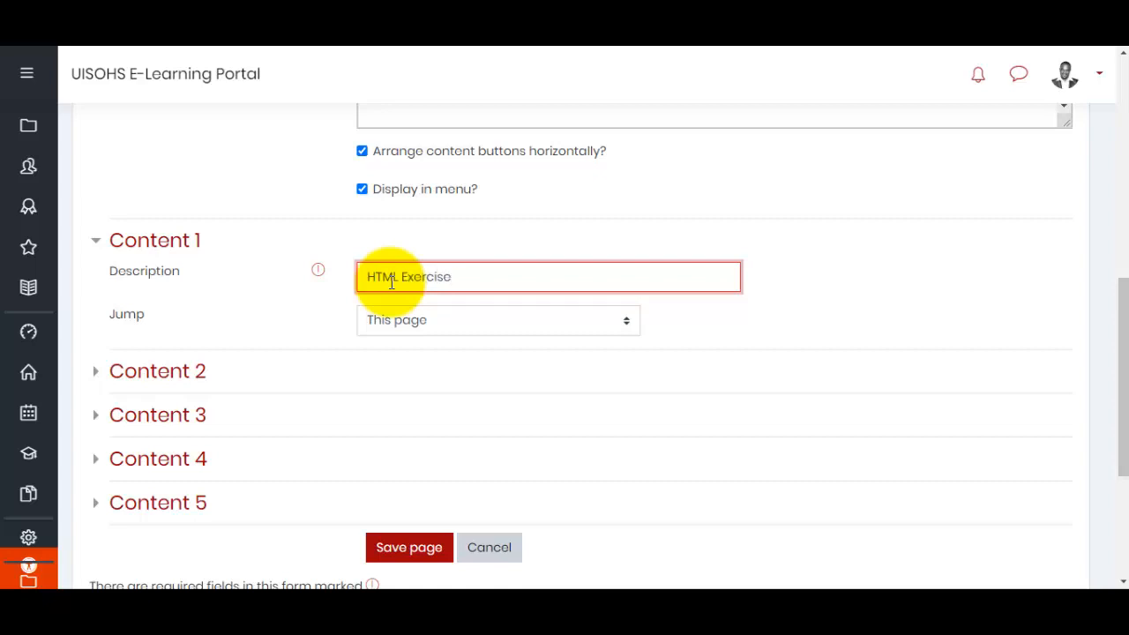
- Set the Content 1 jump to Next page and save the content page
left_click(624, 331)
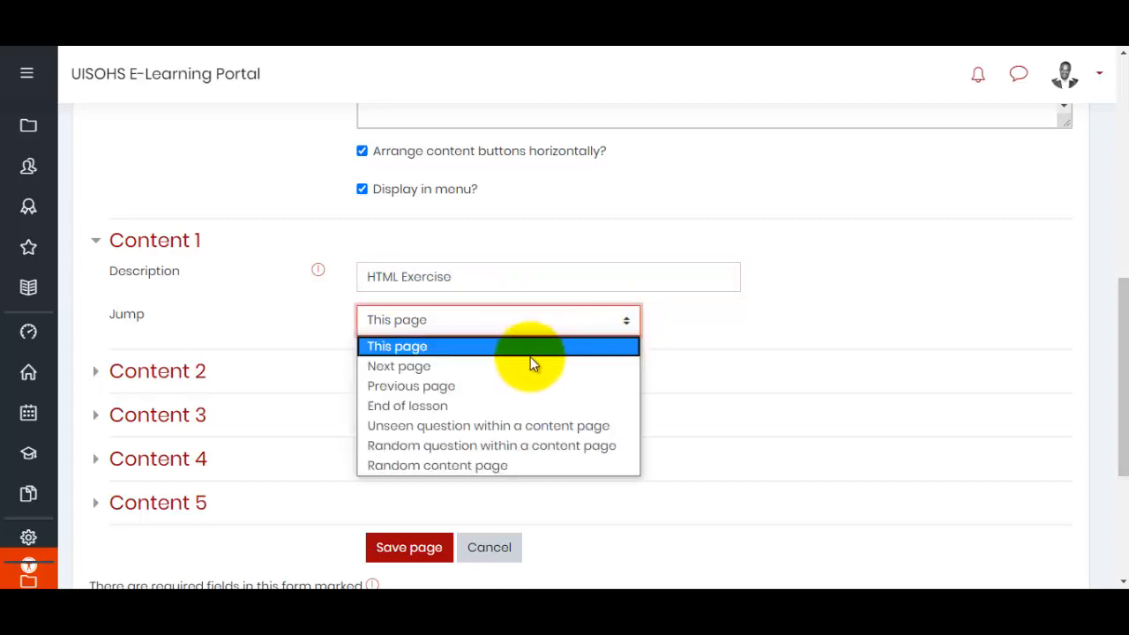
left_click(507, 366)
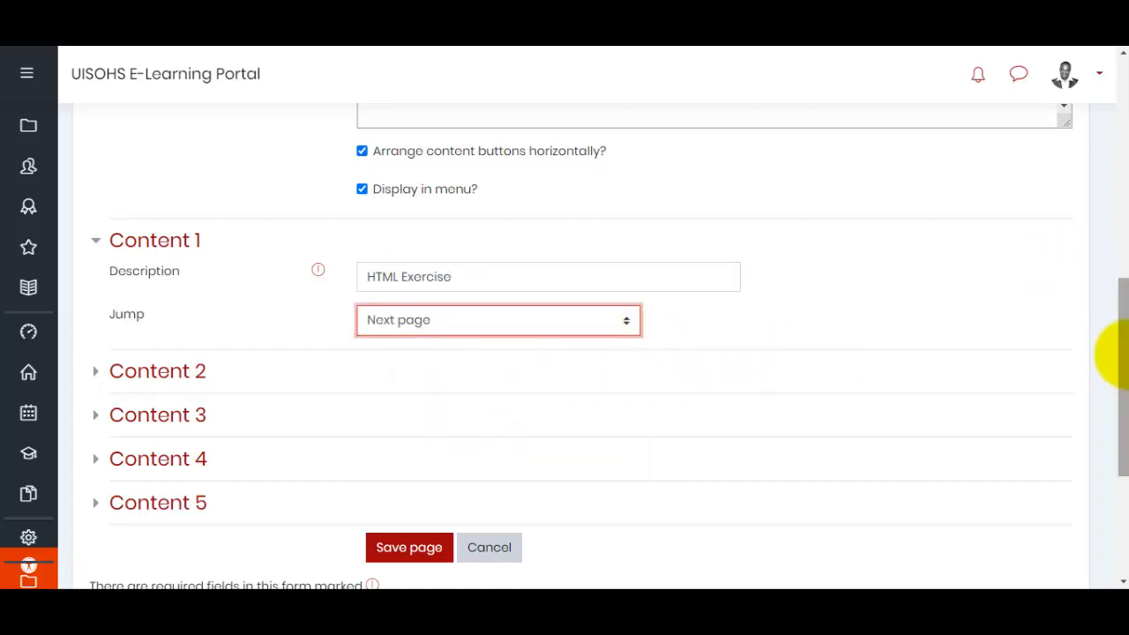
scroll(1111, 371, "down", 2)
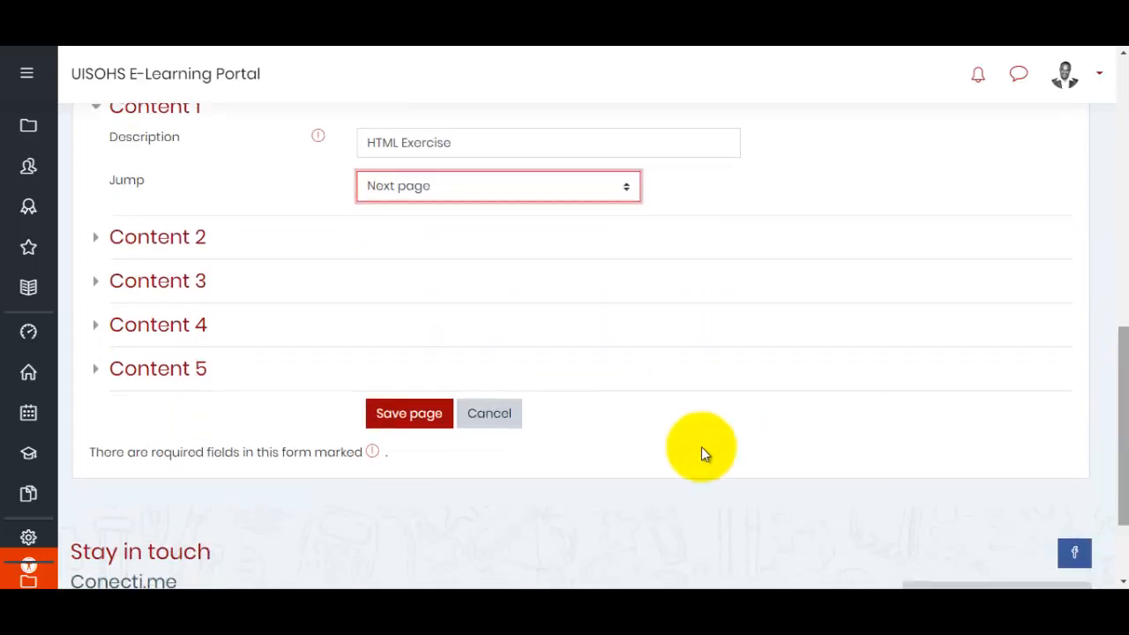
left_click(393, 422)
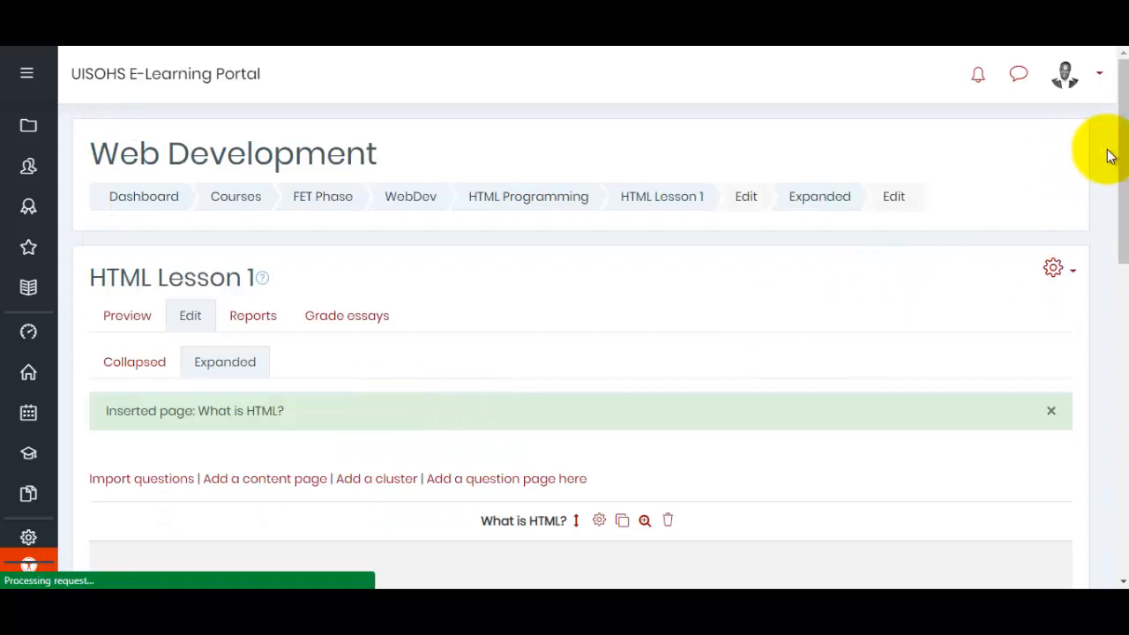
- Start a question page after the saved content page to examine the available question types, and cancel it
left_click_drag(1118, 157, 1116, 323)
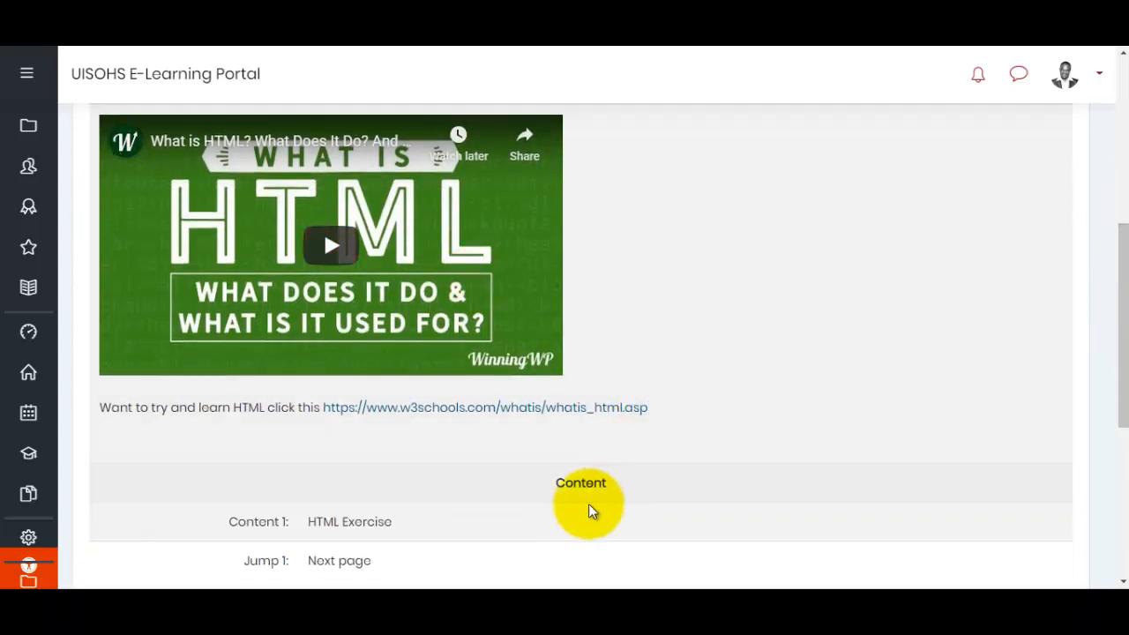
left_click_drag(1116, 295, 1011, 410)
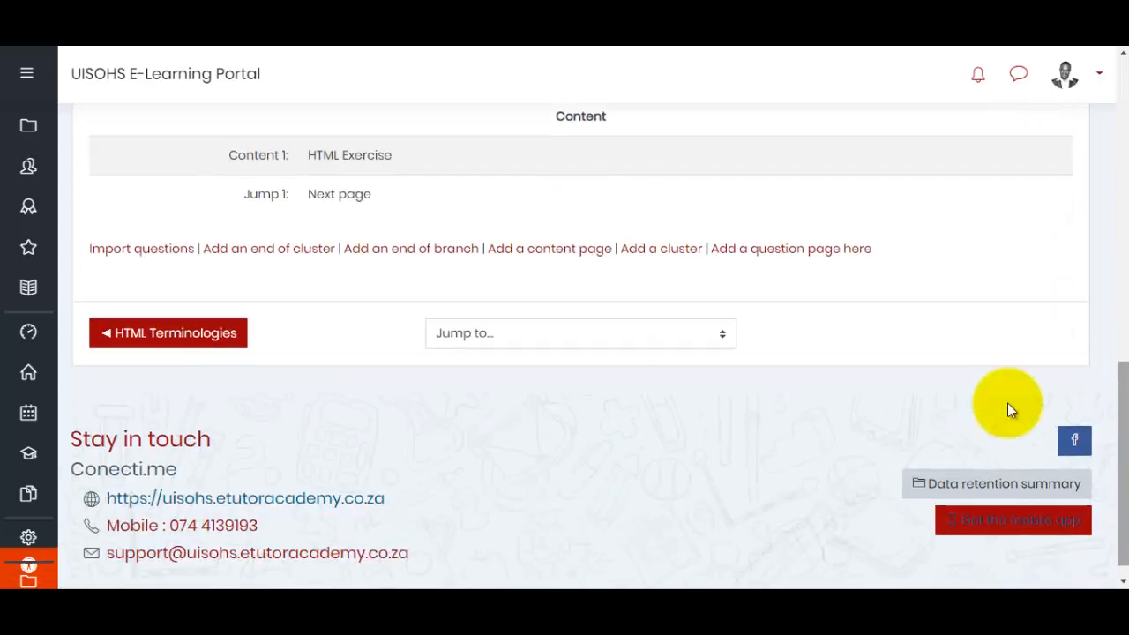
left_click(790, 252)
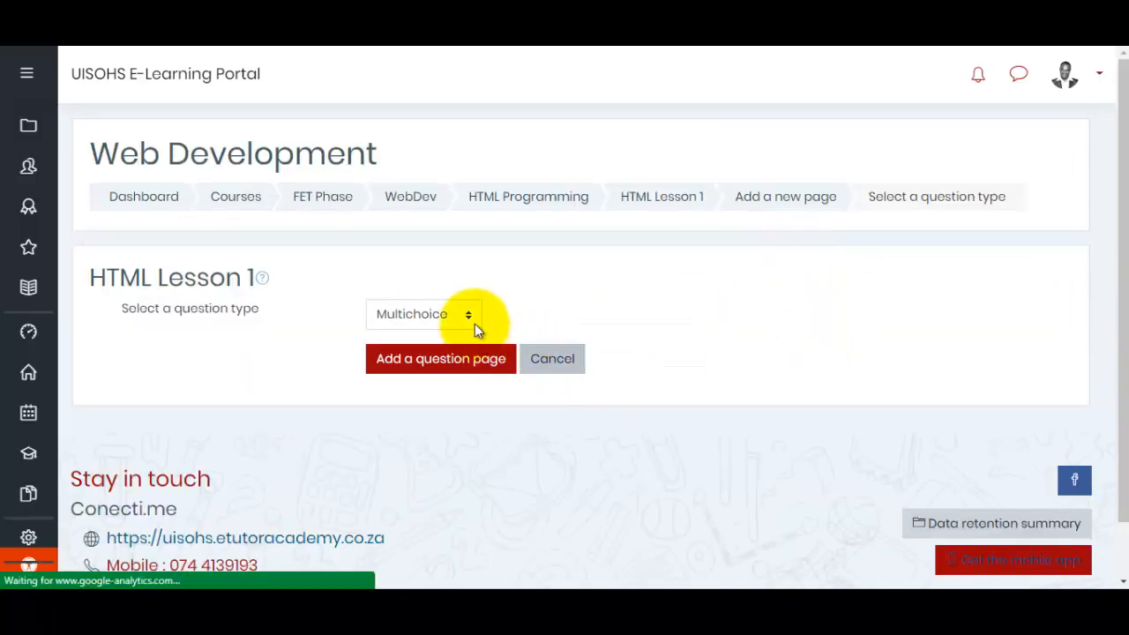
left_click(469, 319)
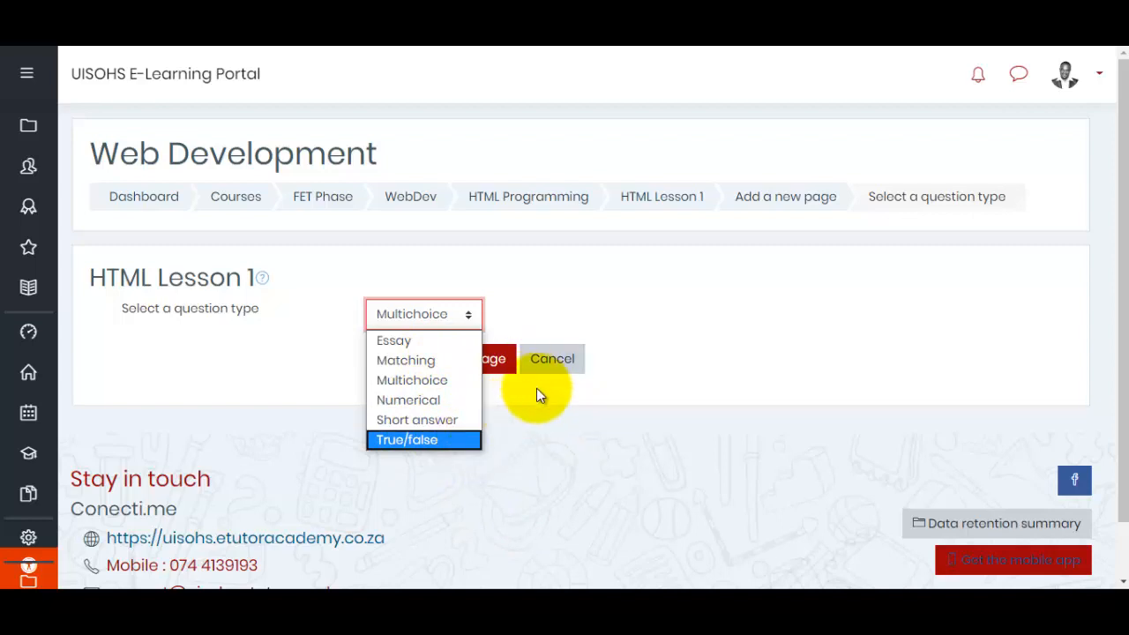
key("Up")
key("Up")
key("Up")
key("Up")
key("Up")
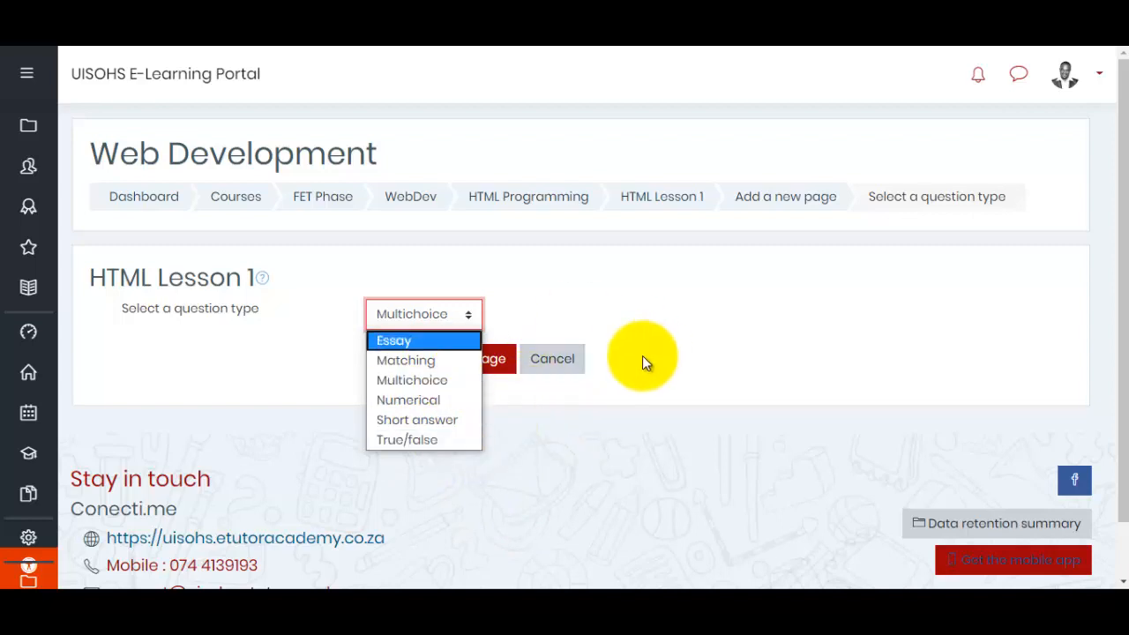
left_click(551, 371)
left_click(550, 368)
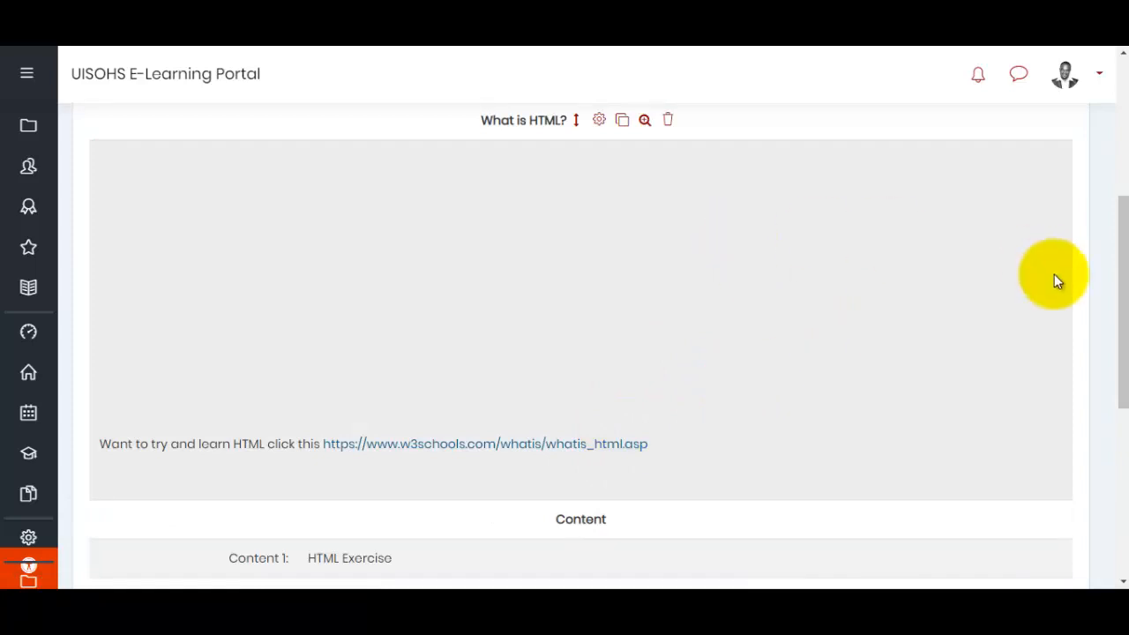
left_click_drag(1124, 239, 1117, 151)
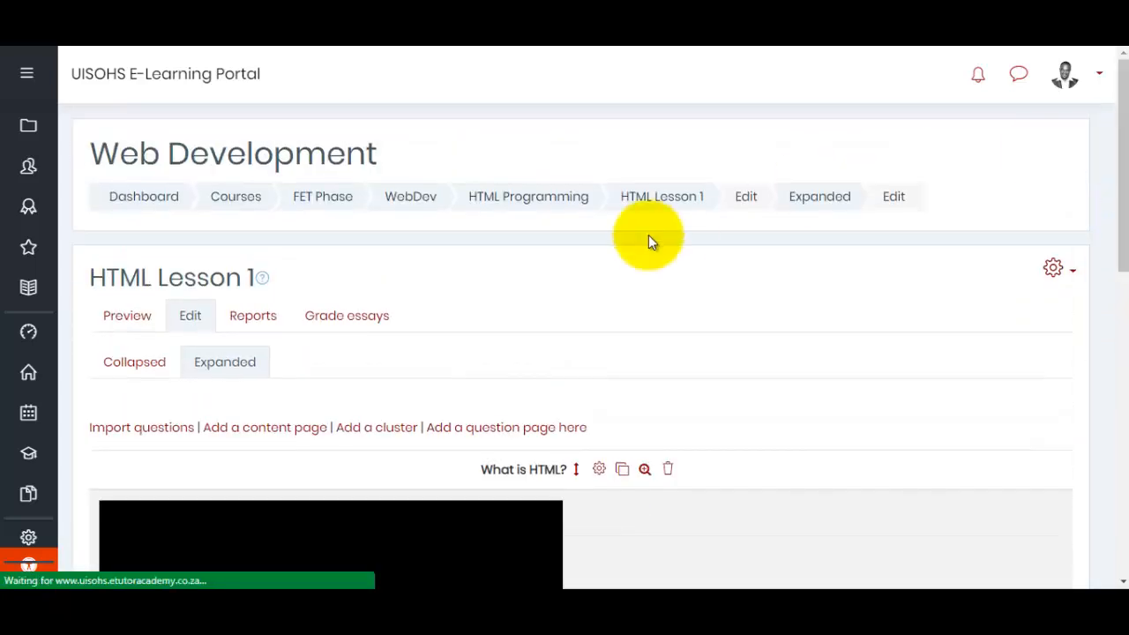
- Return to the Web Development course page, look over its sections, and turn editing off
left_click(425, 203)
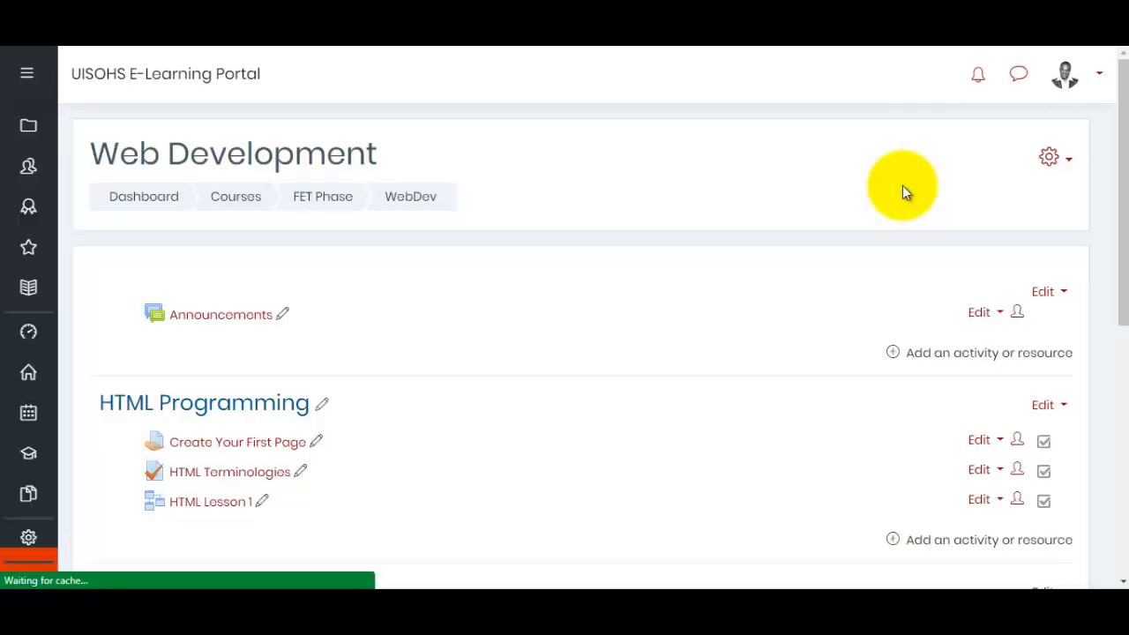
scroll(1116, 244, "down", 2)
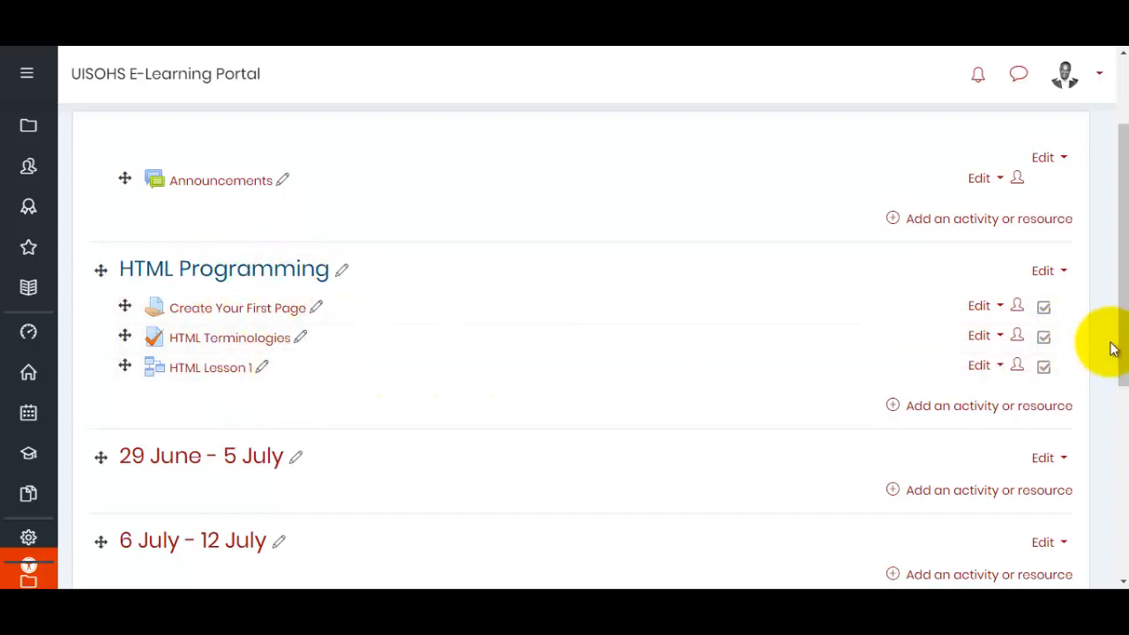
left_click_drag(1118, 322, 1119, 349)
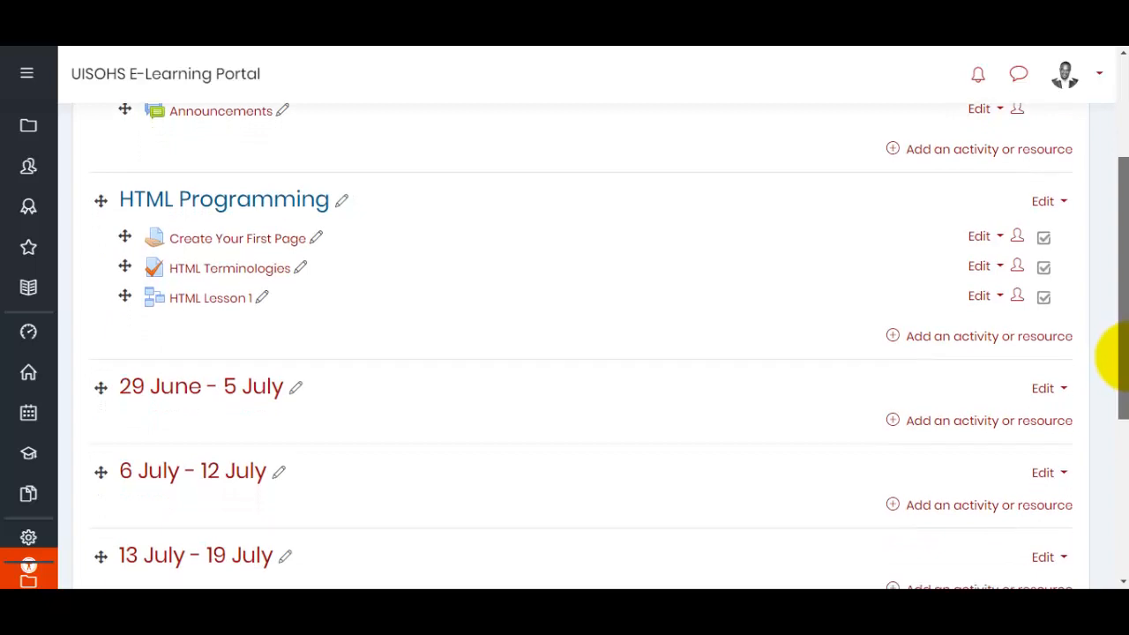
left_click_drag(1111, 330, 1109, 199)
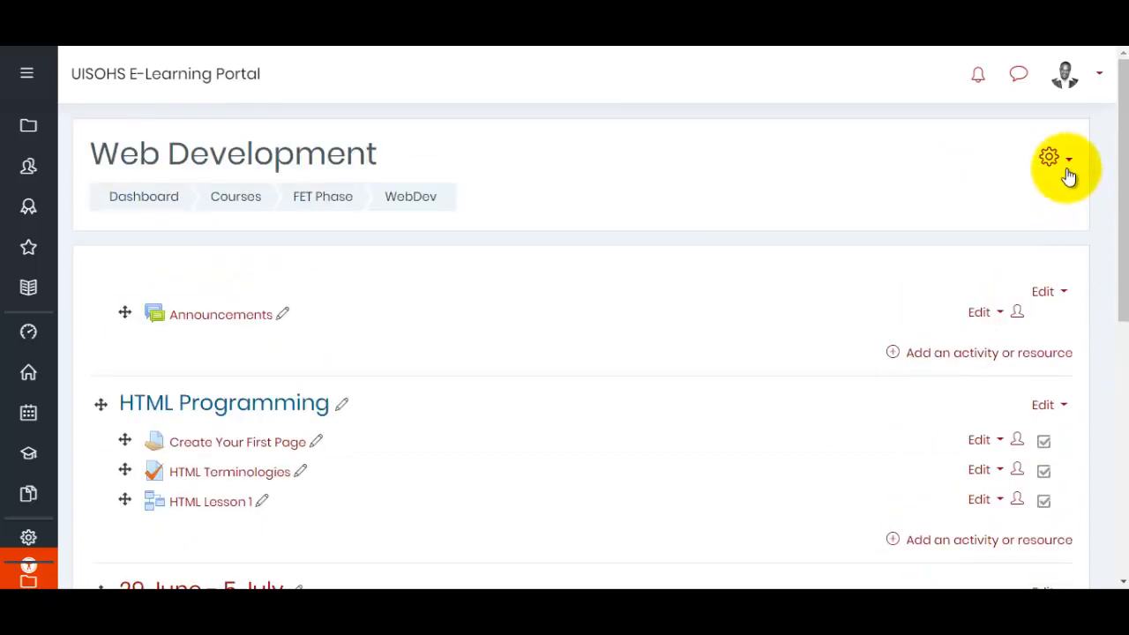
left_click(1050, 160)
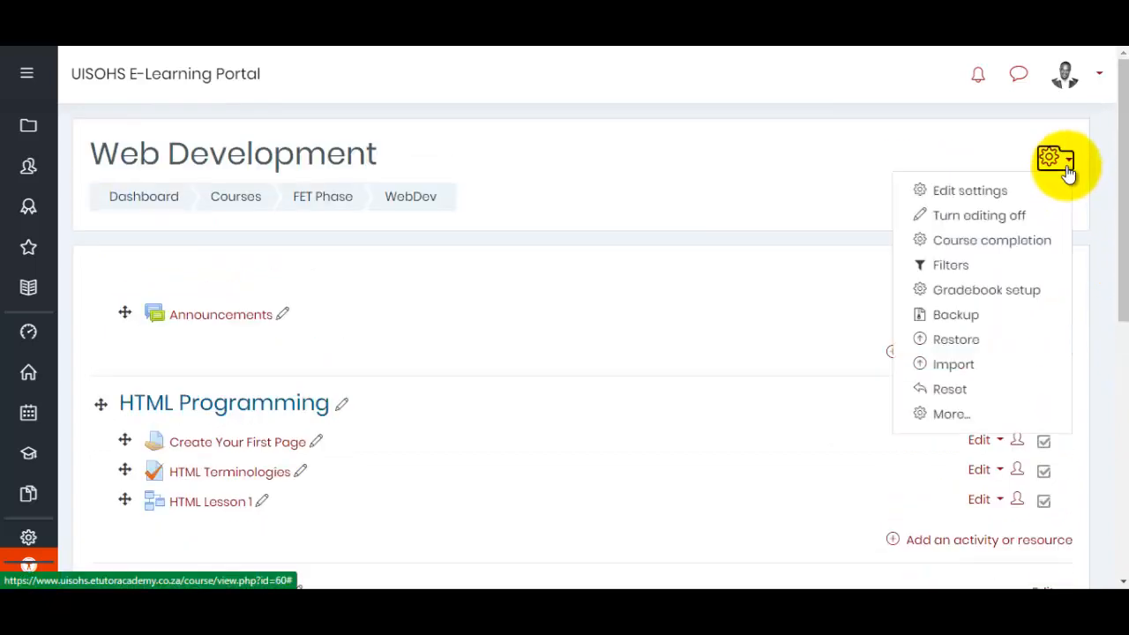
left_click(977, 220)
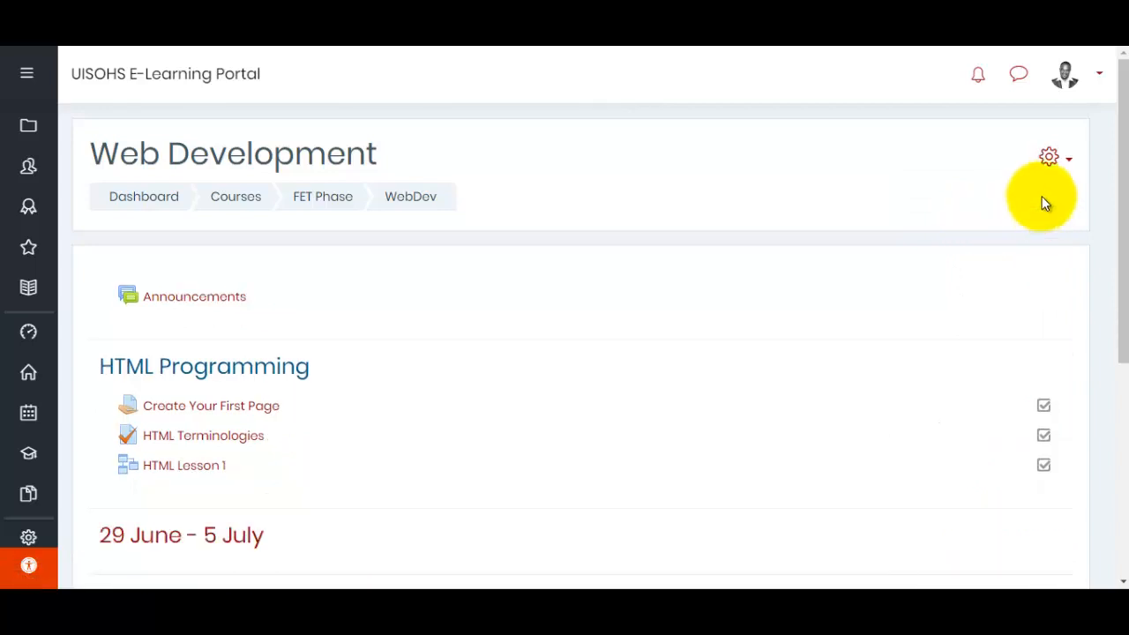
- Open the Web Development course settings and examine the course visibility options and course dates
left_click(1069, 164)
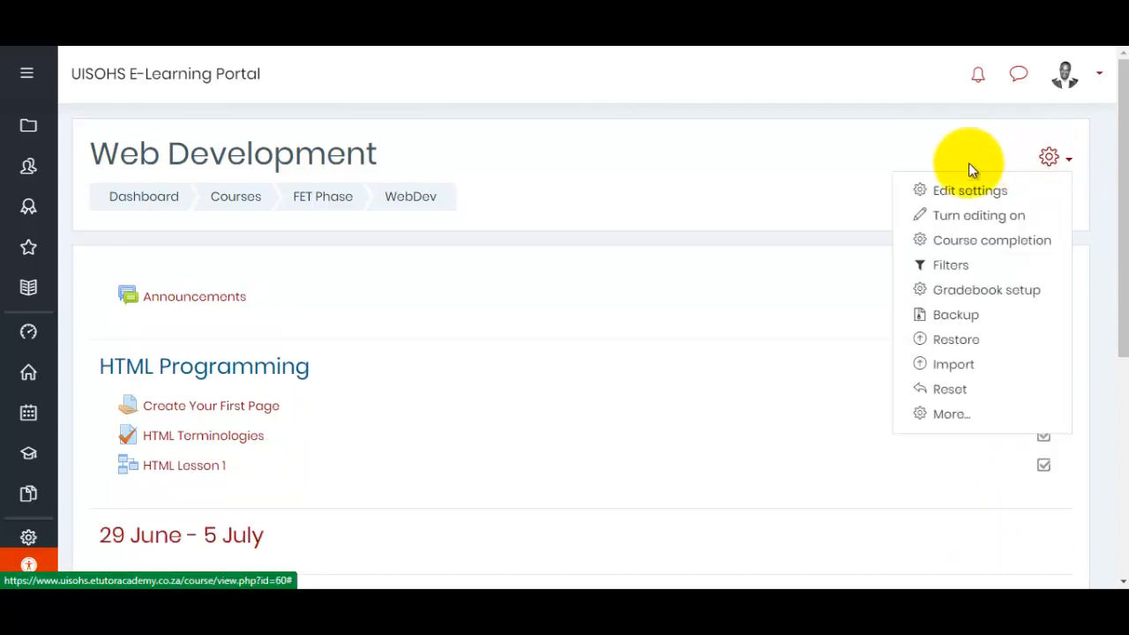
left_click(963, 192)
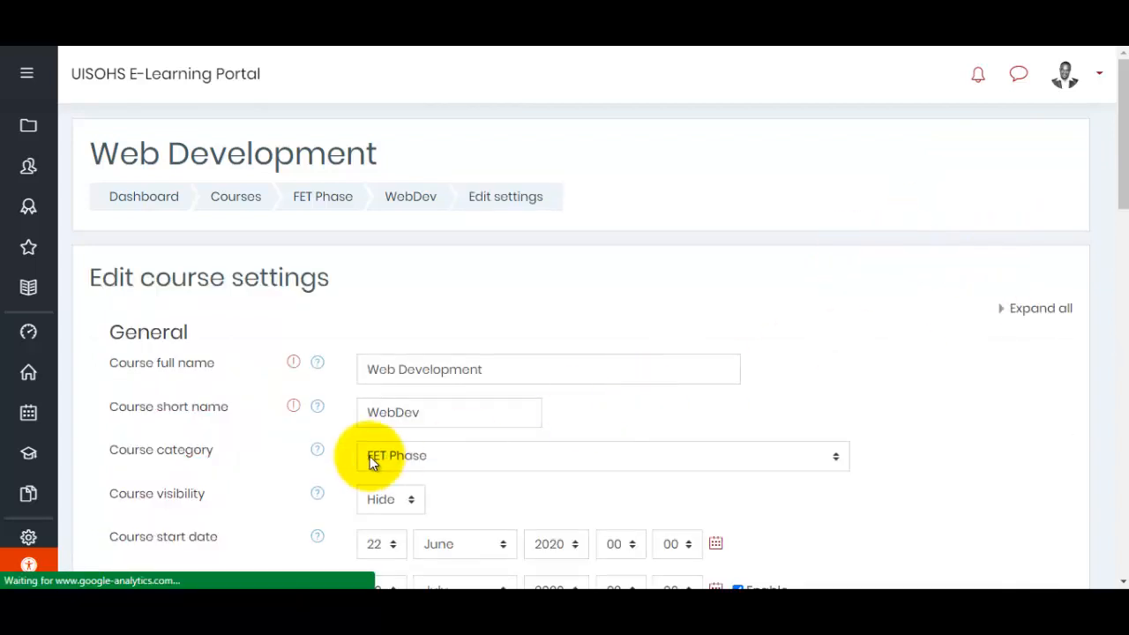
left_click(412, 504)
left_click(396, 525)
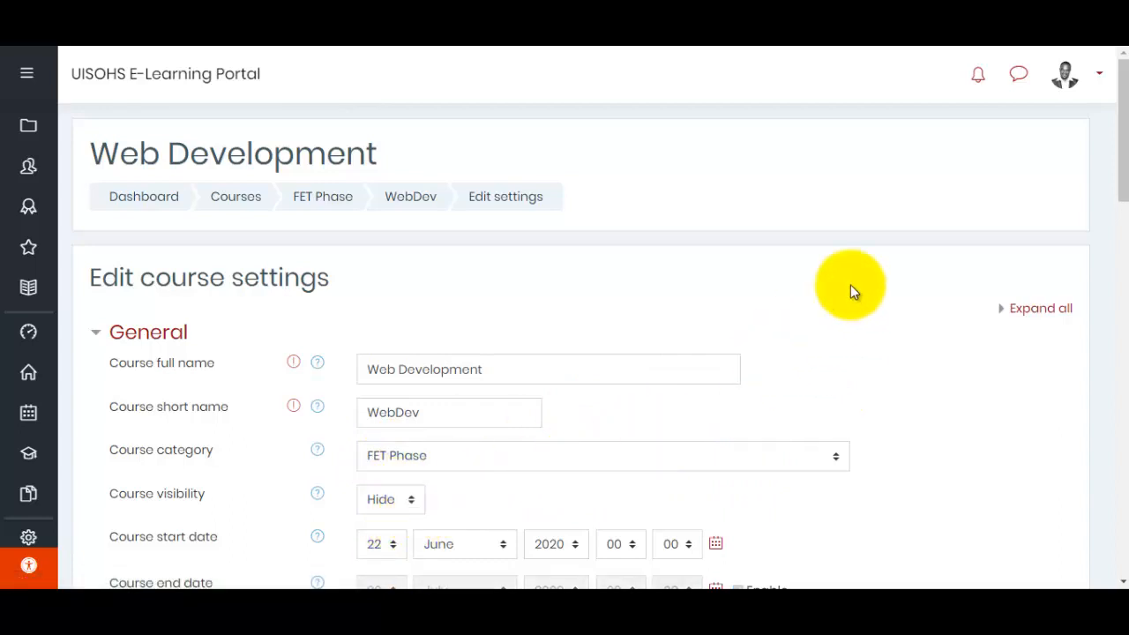
left_click_drag(1121, 100, 1117, 115)
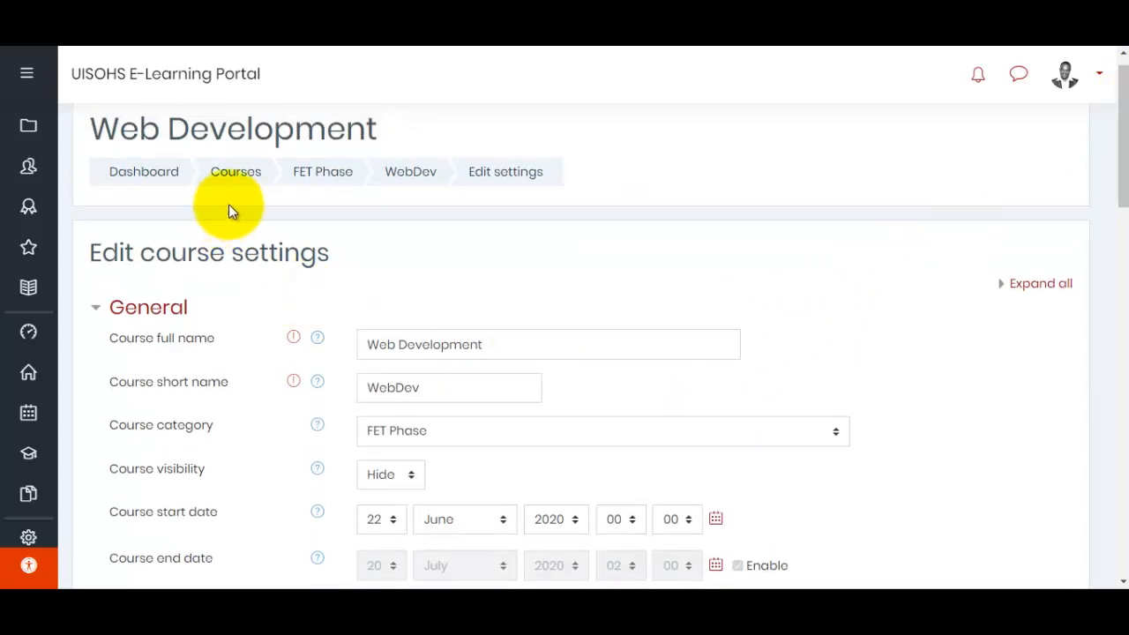
- View the course list of the FET Phase category and open the Web Development course from it
left_click(321, 175)
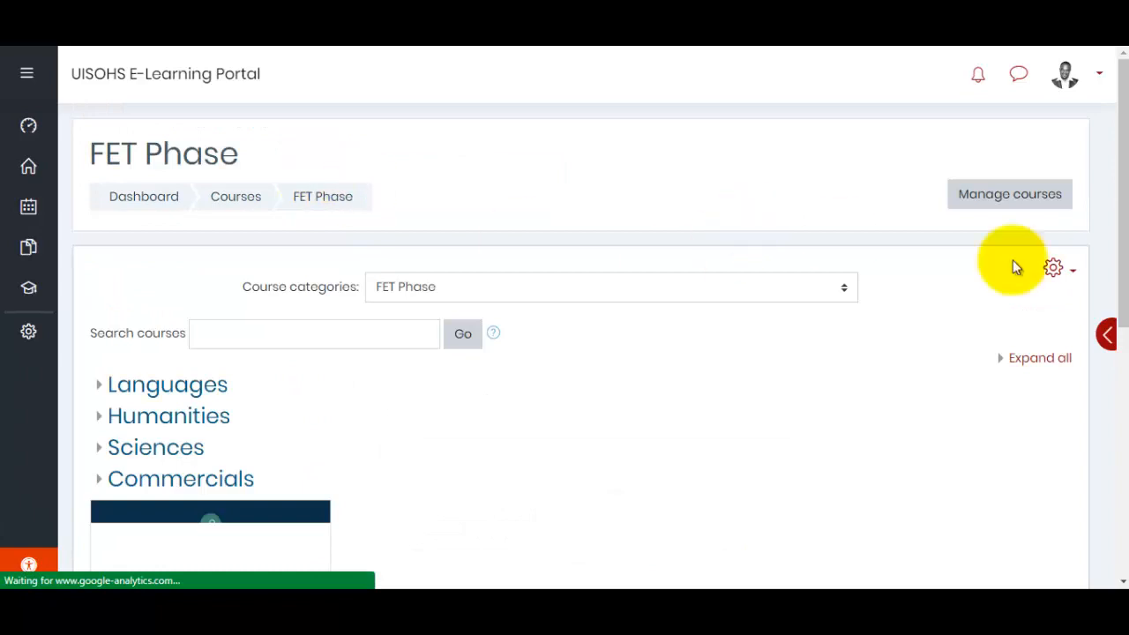
scroll(1113, 211, "down", 5)
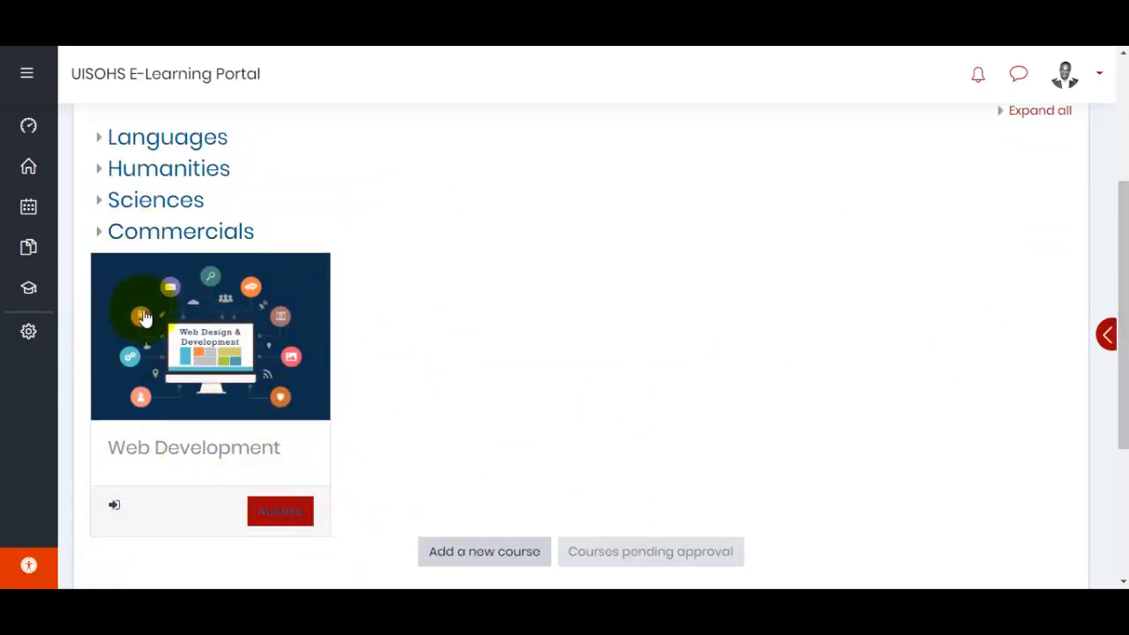
left_click(277, 519)
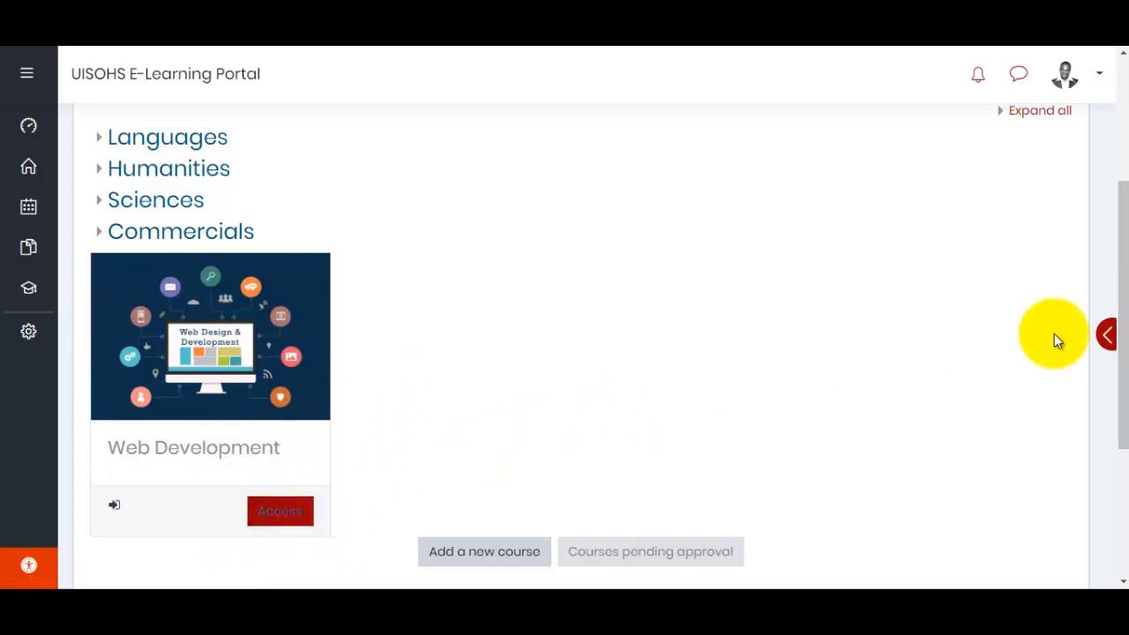
scroll(1117, 362, "down", 1)
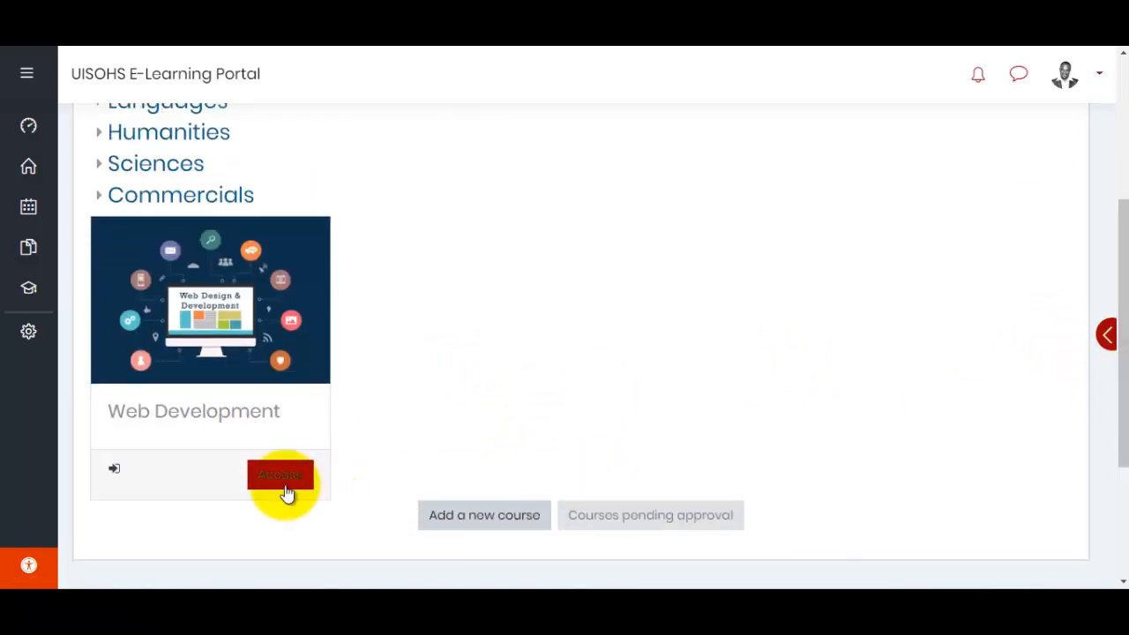
left_click(228, 419)
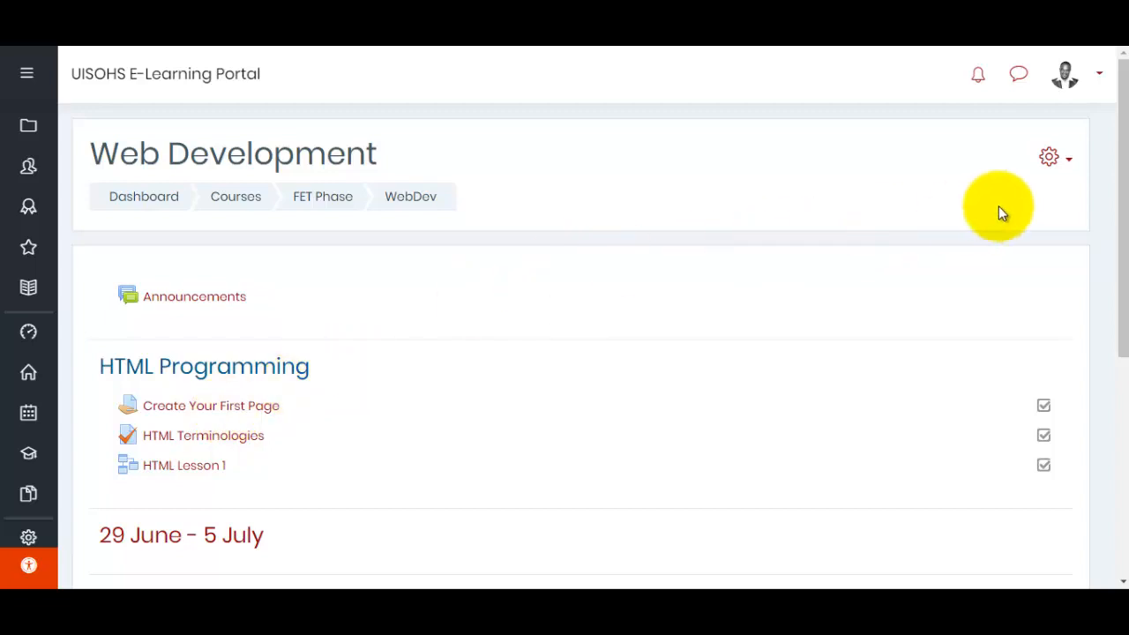
- Open the gradebook setup of the Web Development course and review its grade items and weights
left_click(1055, 158)
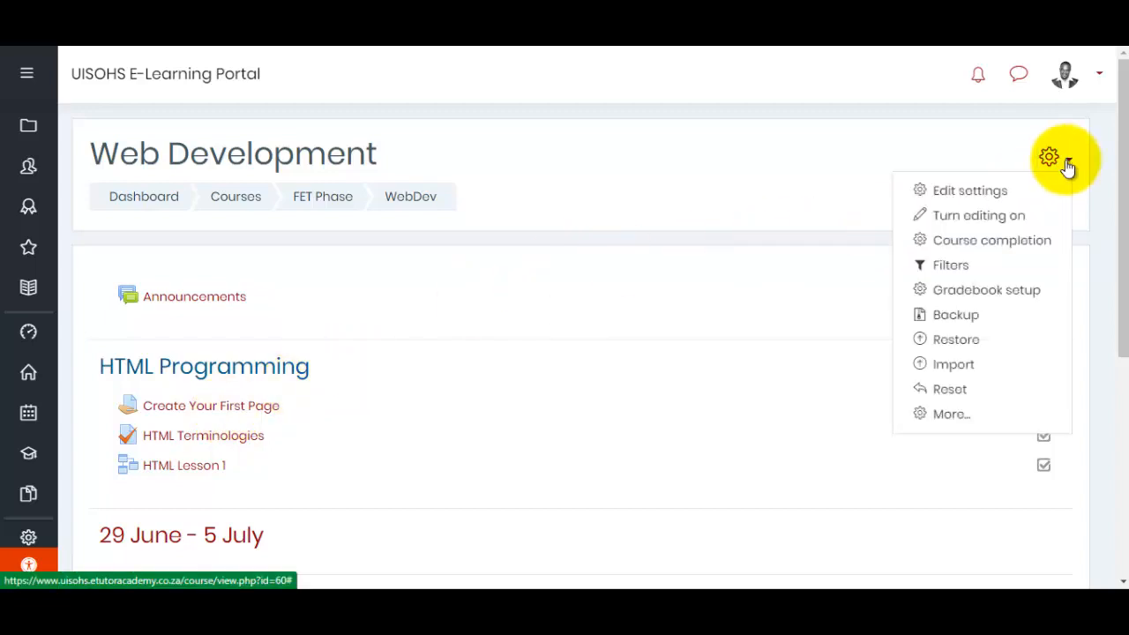
left_click(963, 298)
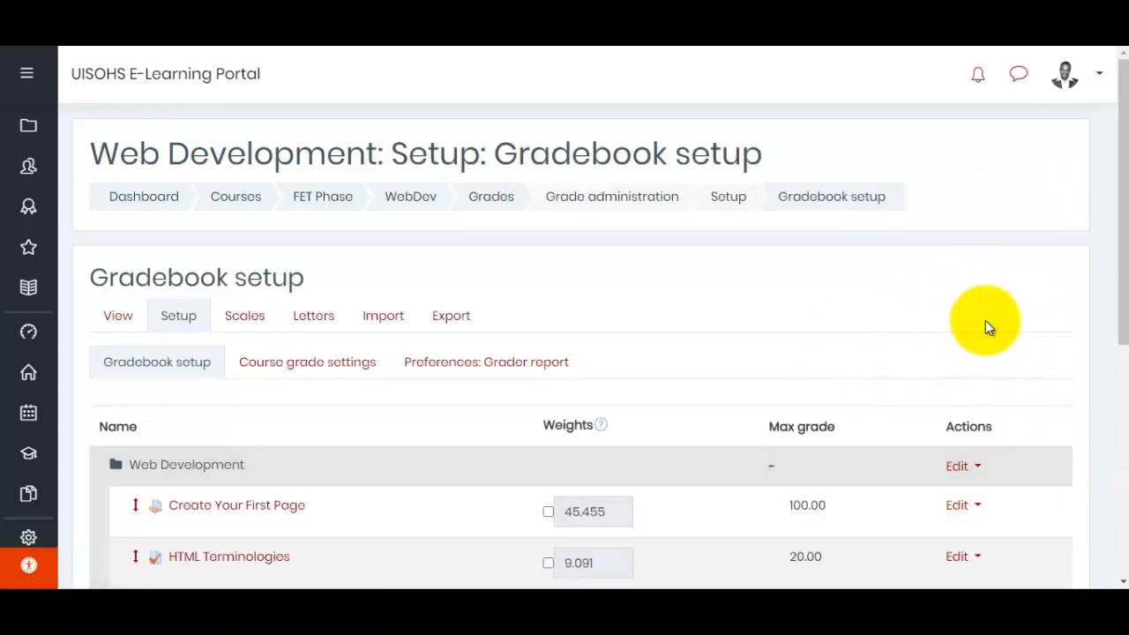
left_click_drag(1116, 285, 1108, 391)
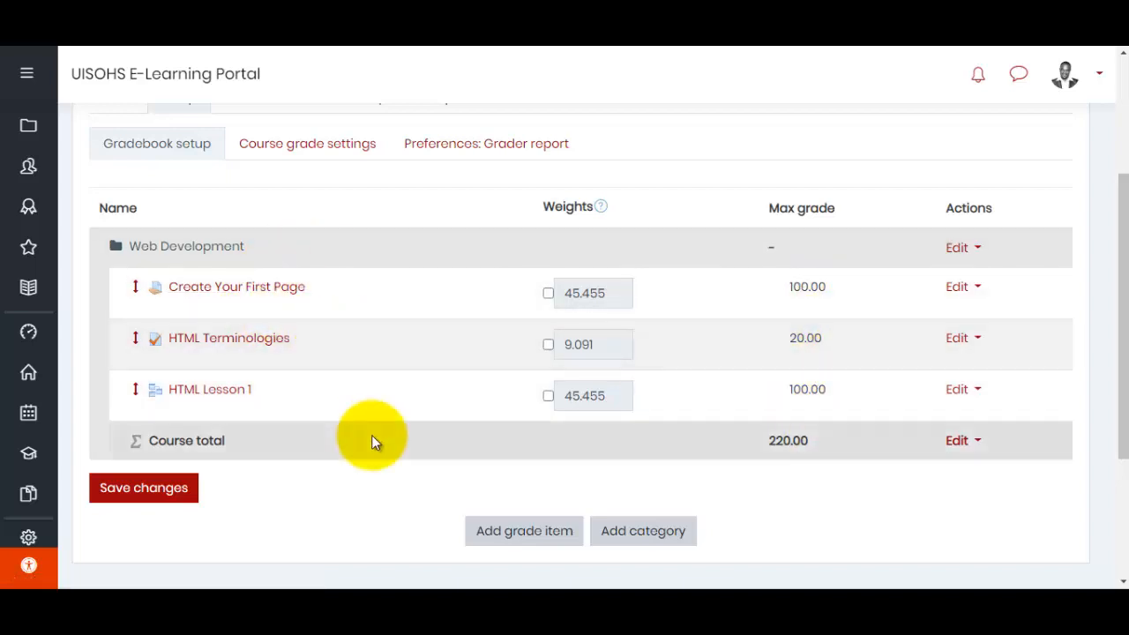
- Add a grade category named "Formal Assessment" to the gradebook and save it
left_click(646, 533)
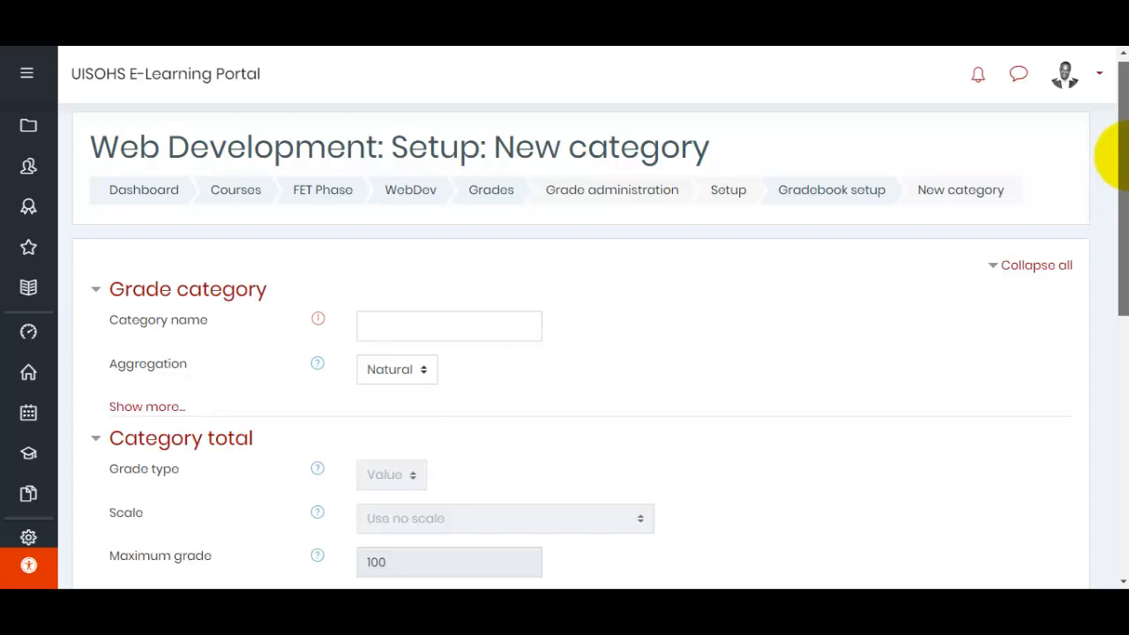
left_click(367, 332)
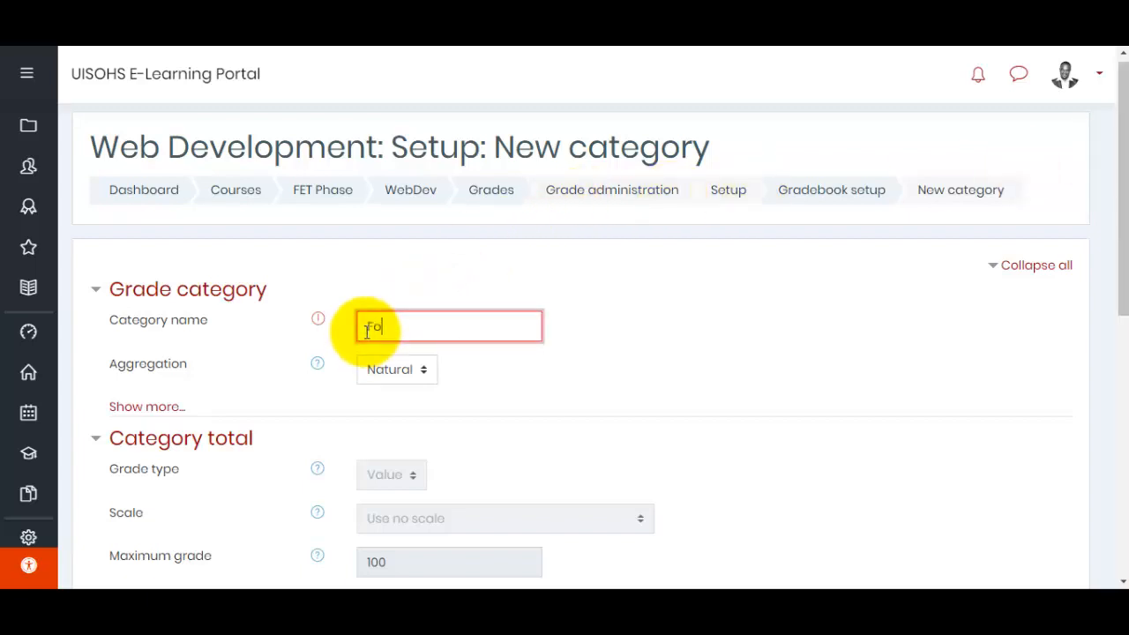
type("Formal Assessment")
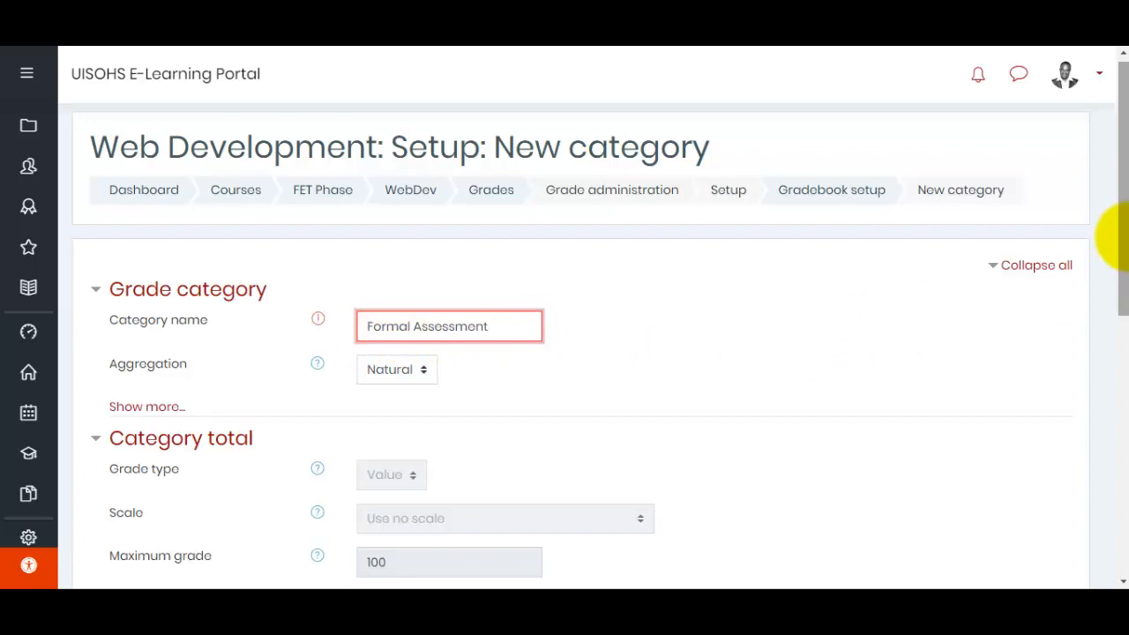
left_click_drag(1122, 233, 1116, 427)
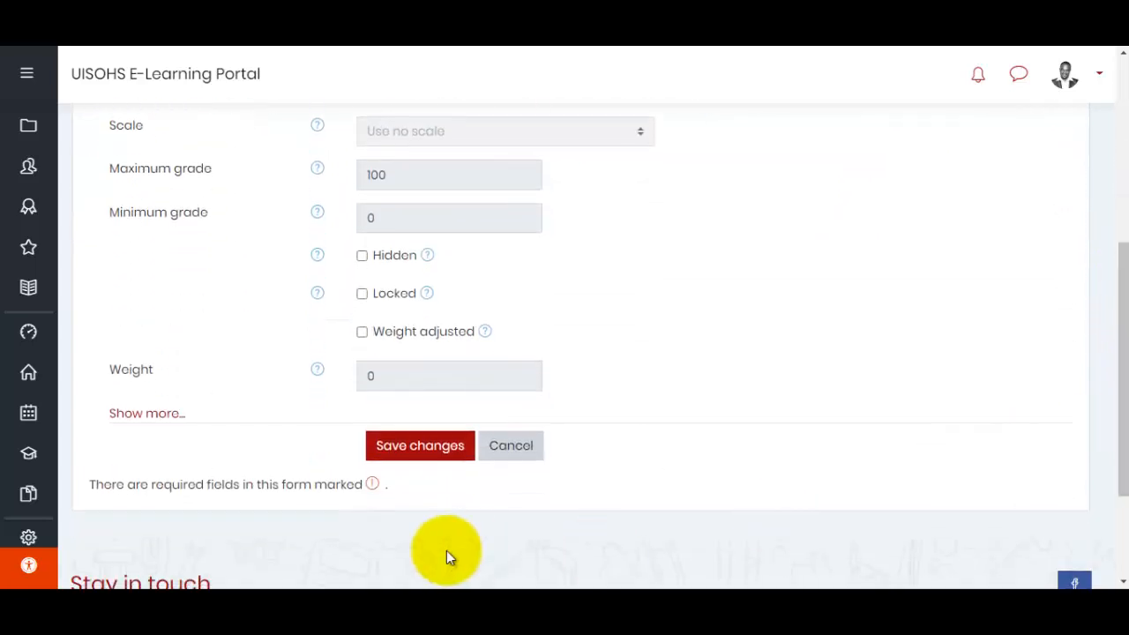
left_click(389, 441)
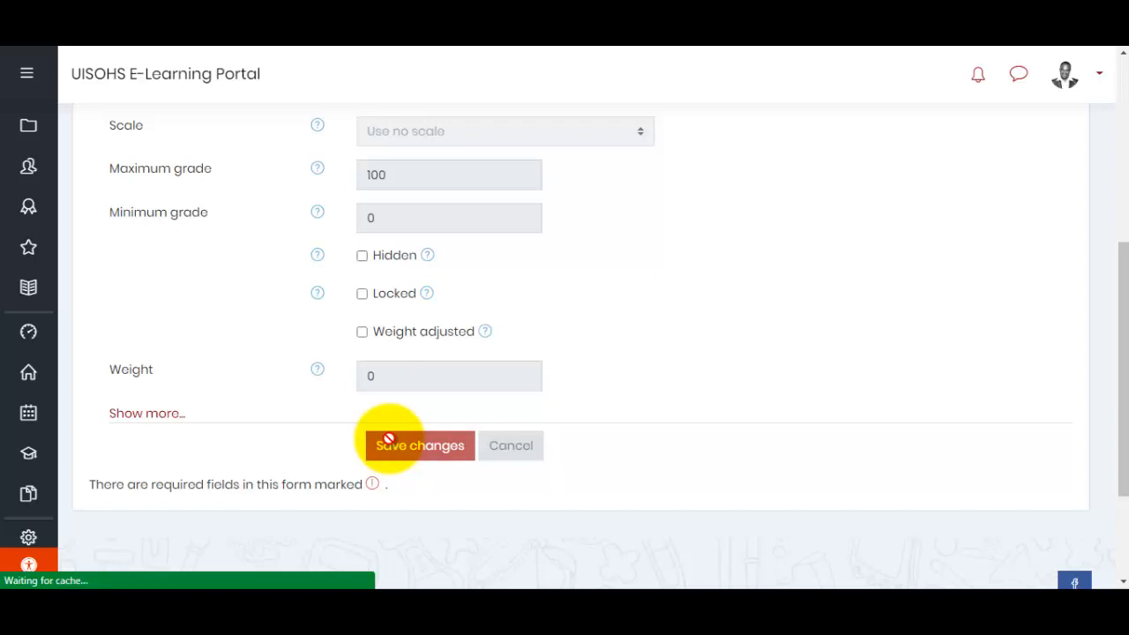
- Add a second grade category named "Informal Assesment" to the gradebook and save it
left_click_drag(1124, 161, 697, 383)
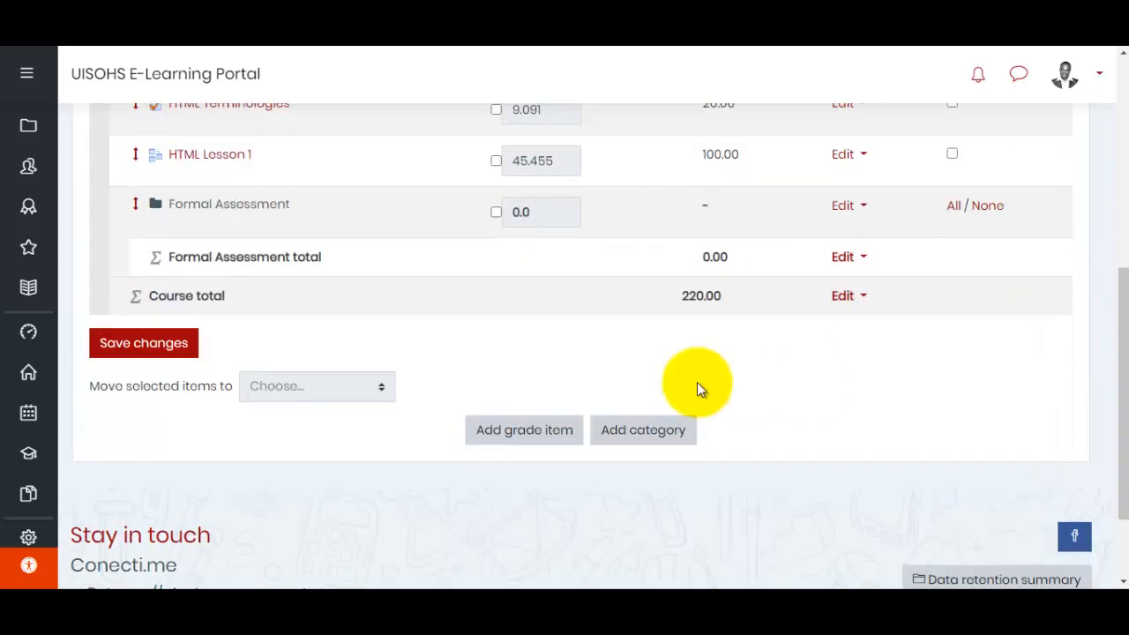
left_click(632, 426)
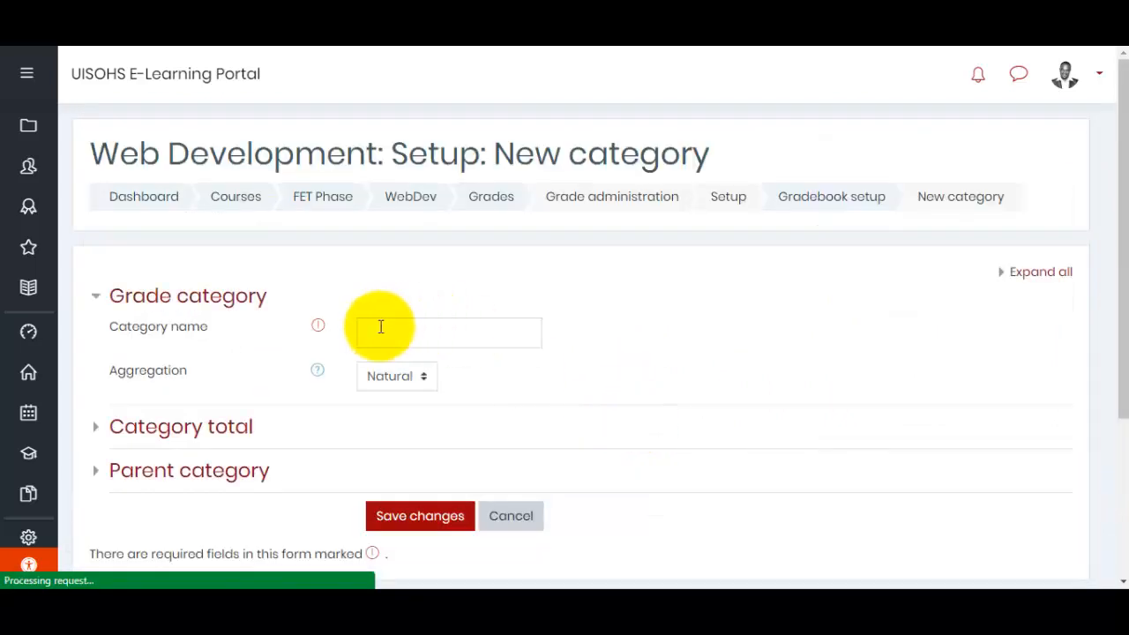
left_click(380, 327)
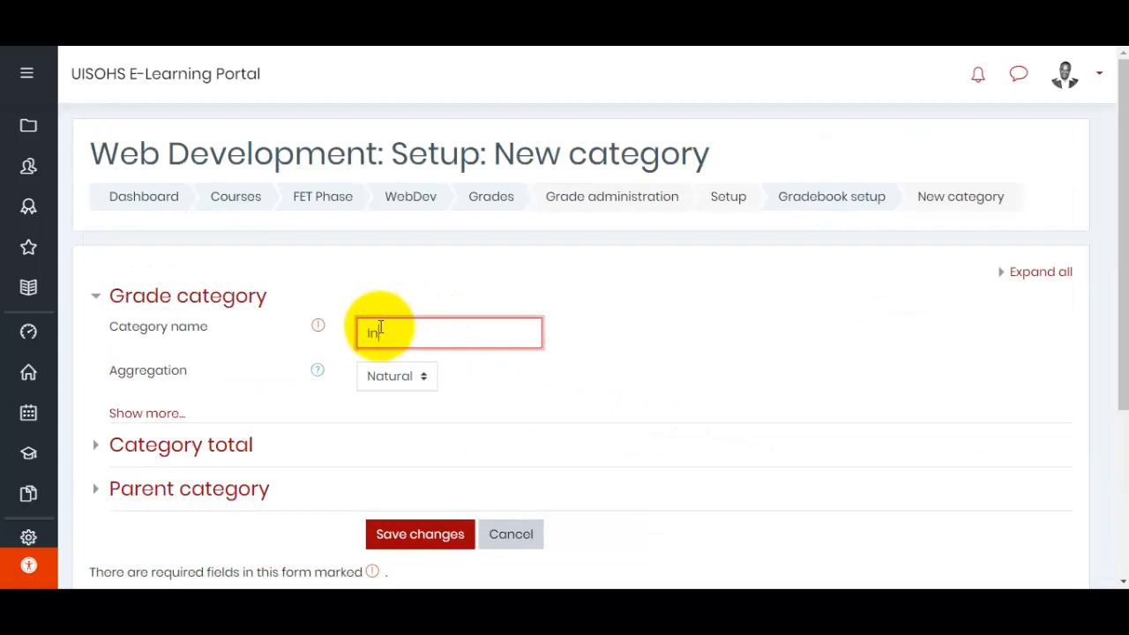
type("Informal Assesment")
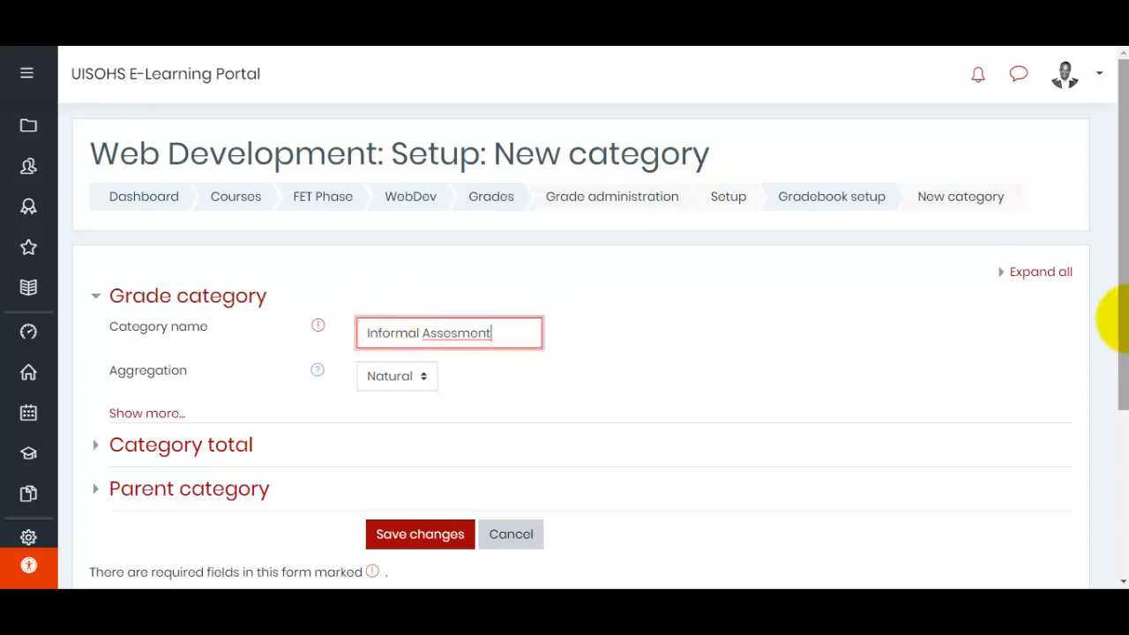
scroll(1111, 353, "down", 1)
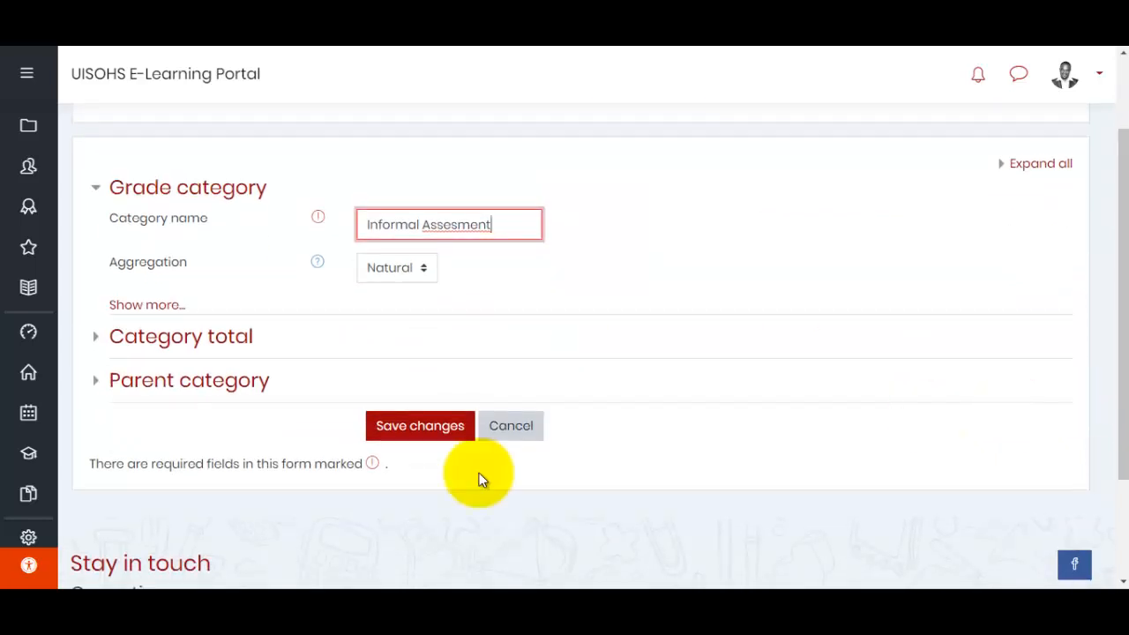
left_click(422, 425)
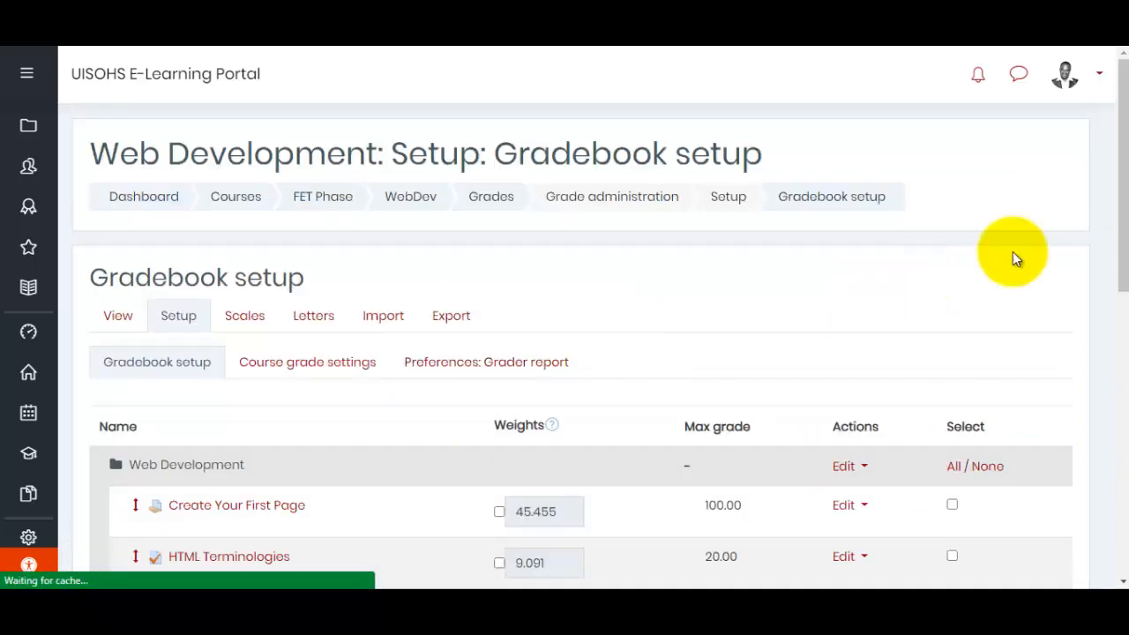
- Override the weight of the Formal Assessment category with 100, save the gradebook changes, and review the item weights
left_click_drag(1116, 214, 1116, 355)
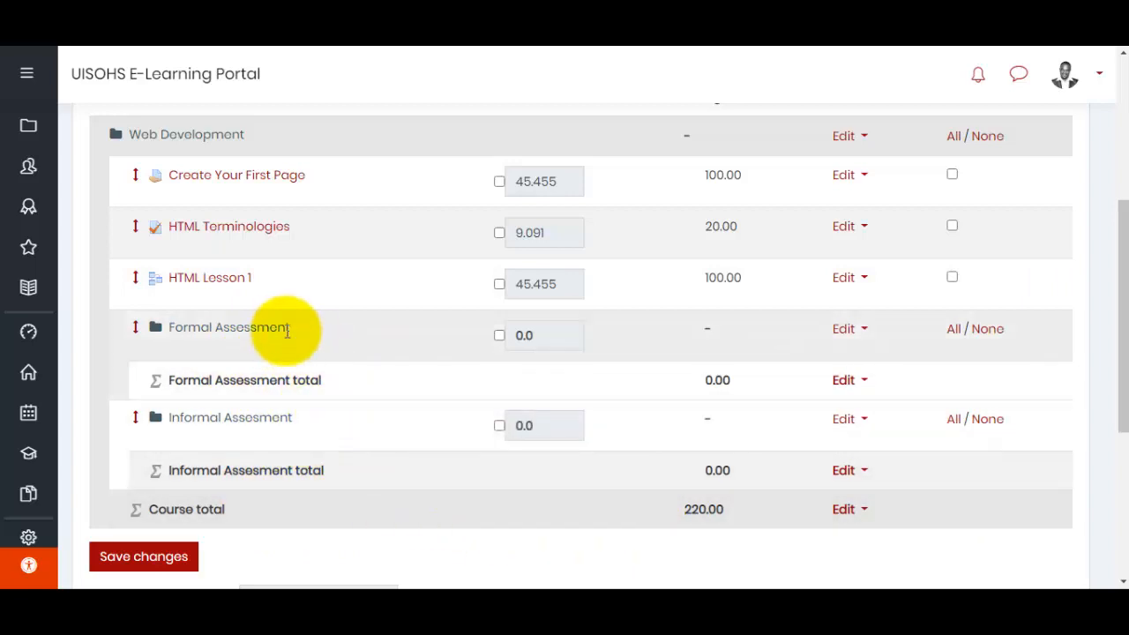
left_click(499, 339)
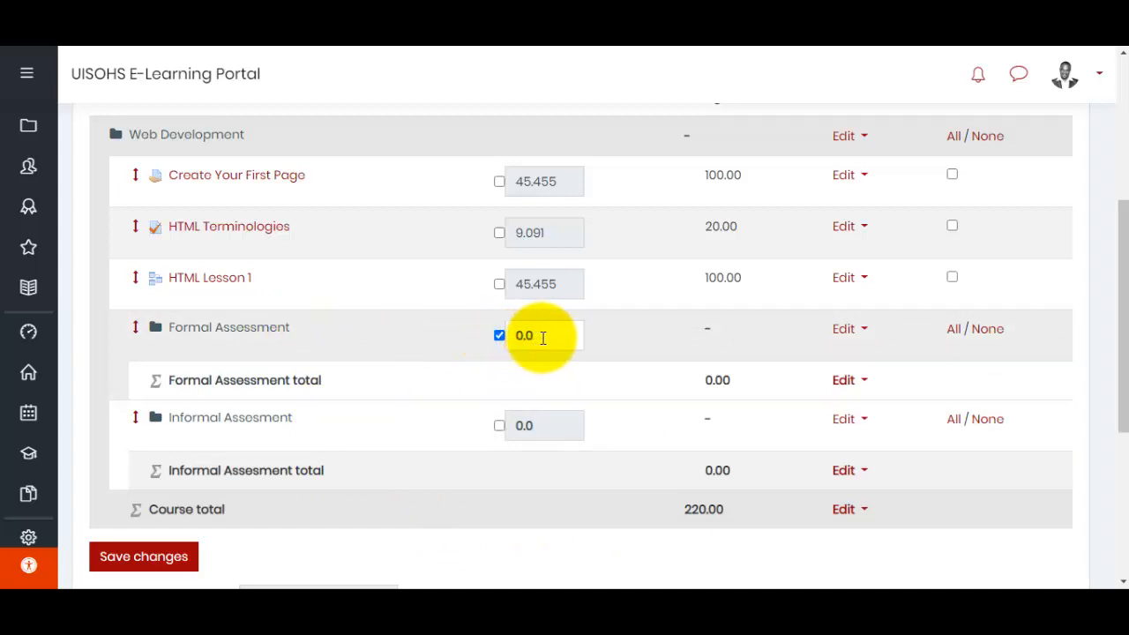
left_click_drag(546, 337, 483, 342)
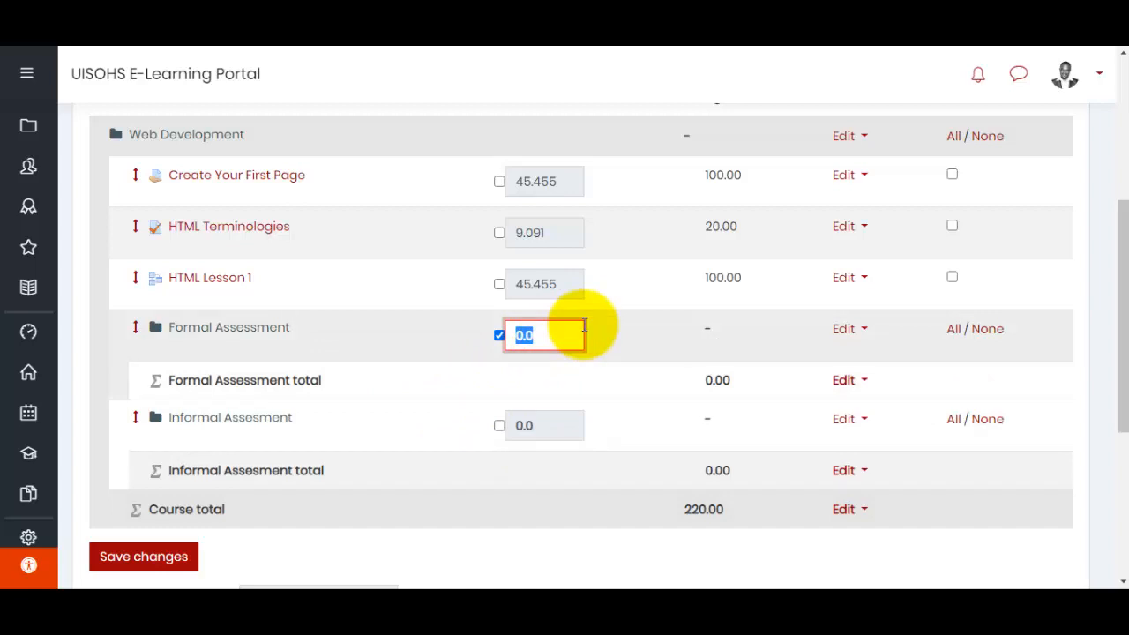
type("1")
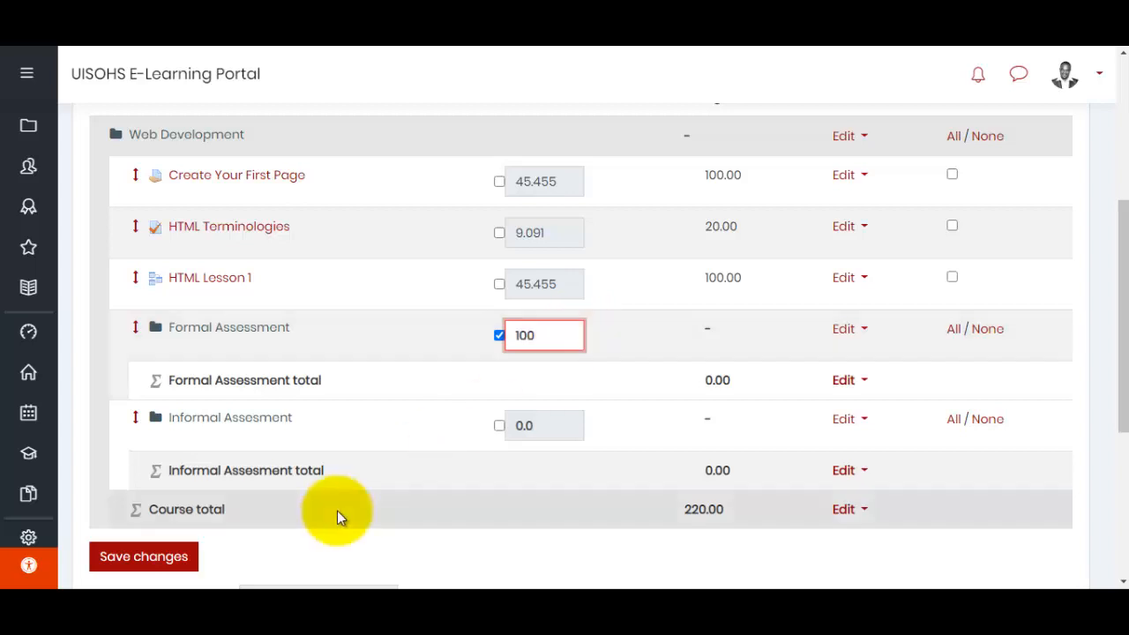
left_click(143, 557)
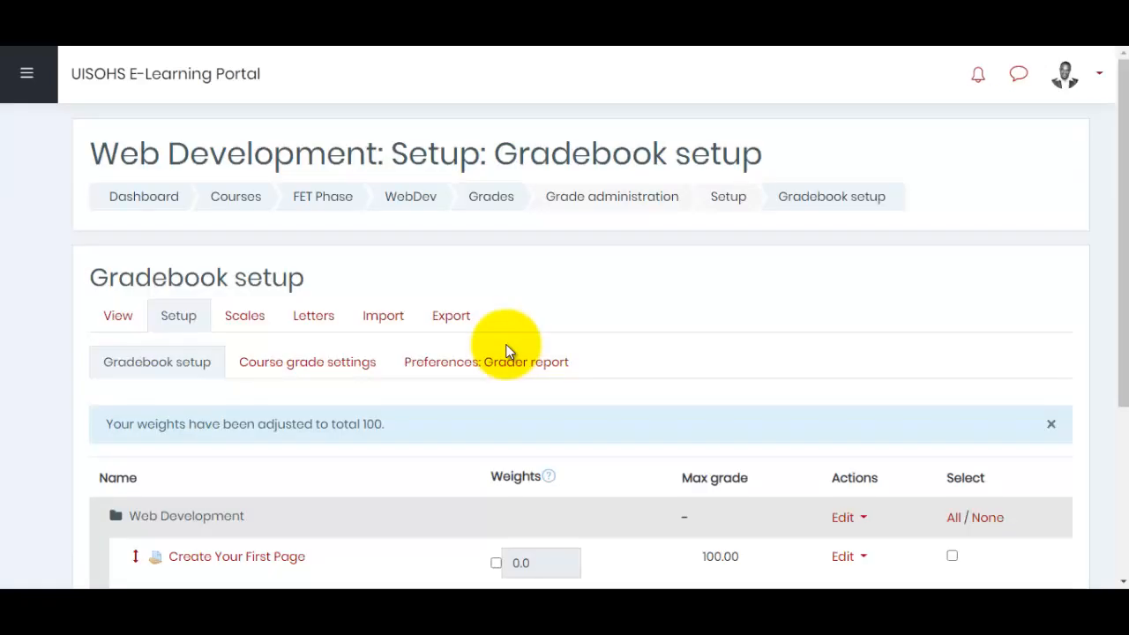
left_click_drag(1118, 180, 1118, 401)
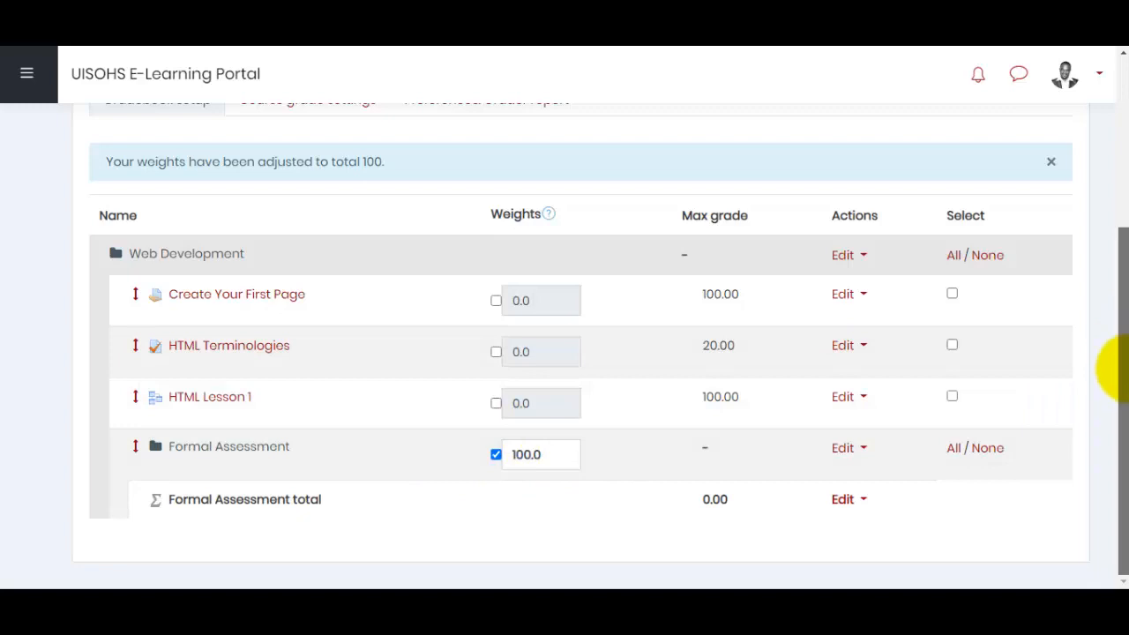
- Move the grade items Create Your First Page, HTML Terminologies and HTML Lesson 1 into the Informal Assesment category
left_click_drag(1119, 370, 1111, 429)
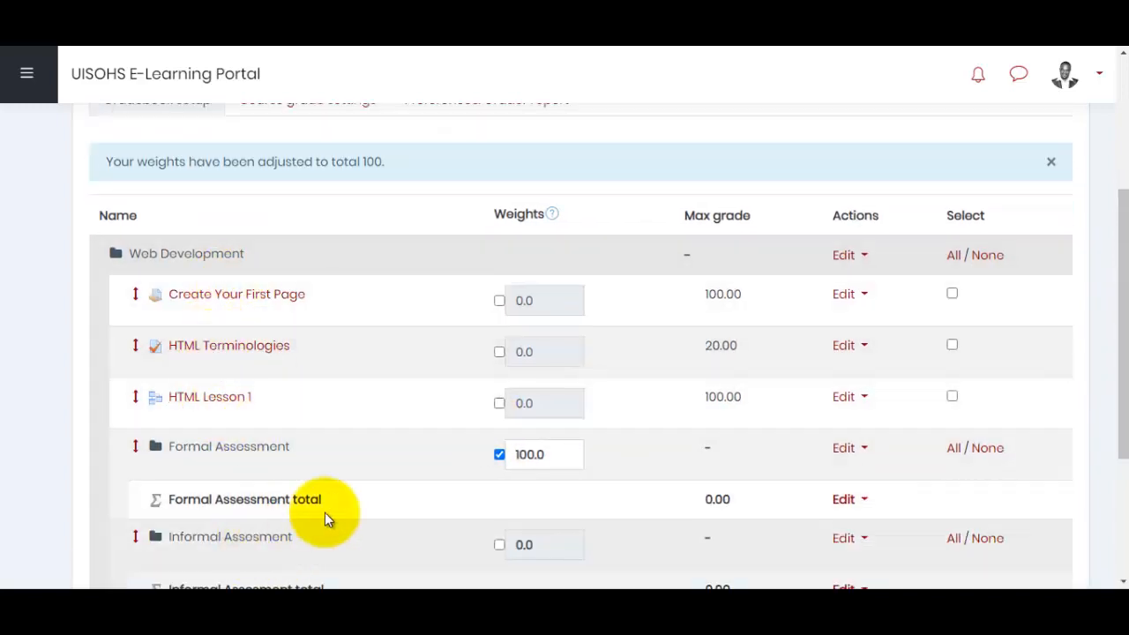
left_click_drag(1109, 331, 1110, 385)
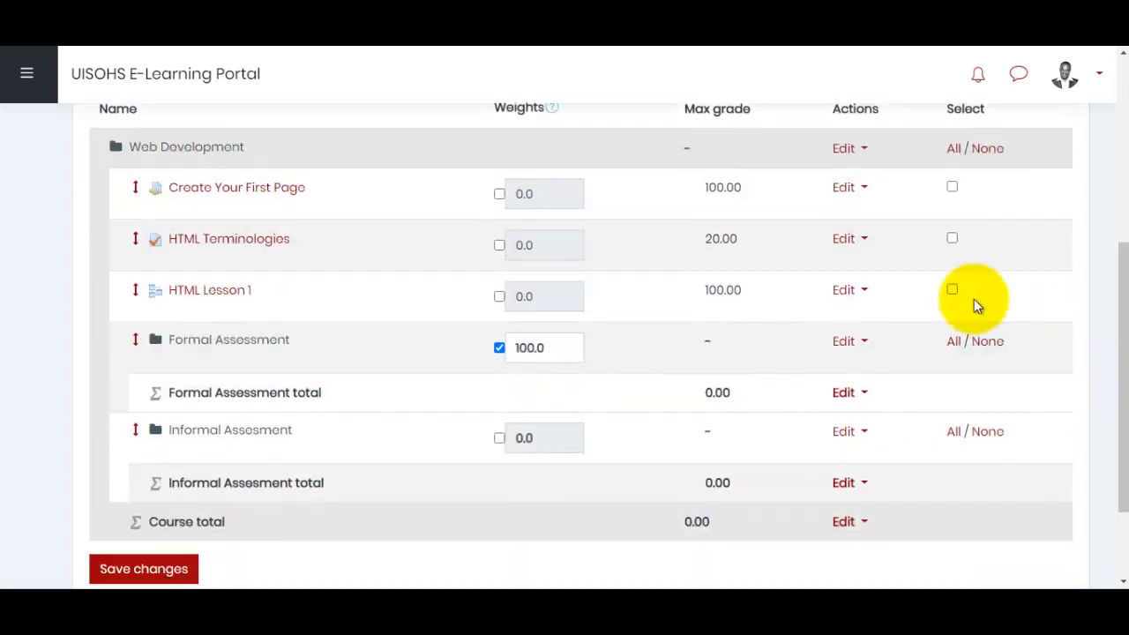
left_click(952, 189)
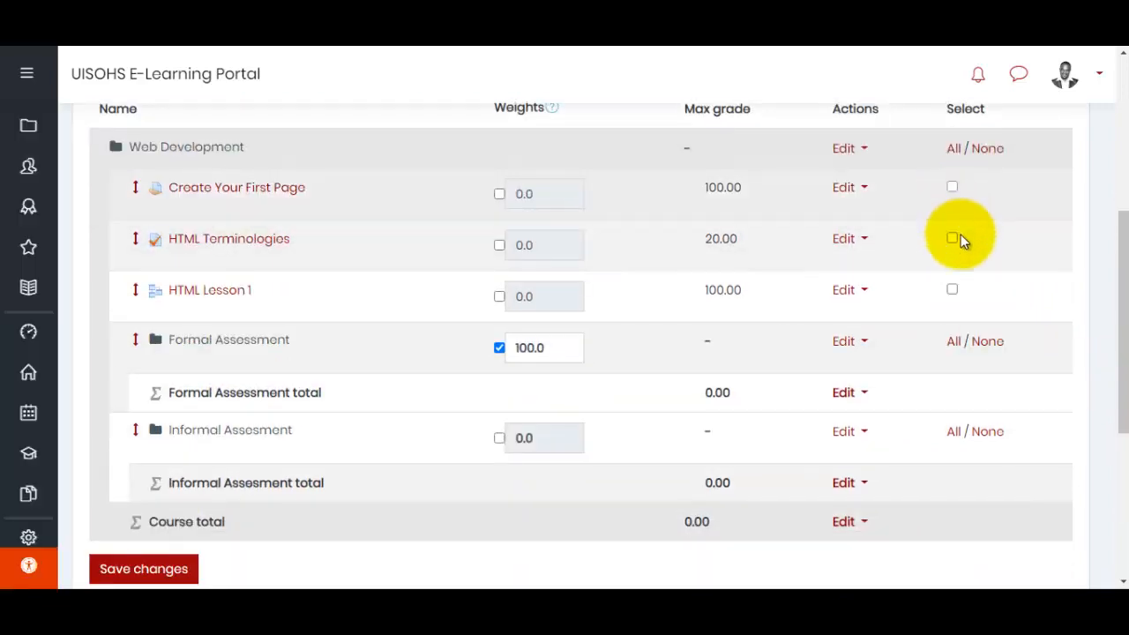
left_click(950, 236)
left_click(952, 287)
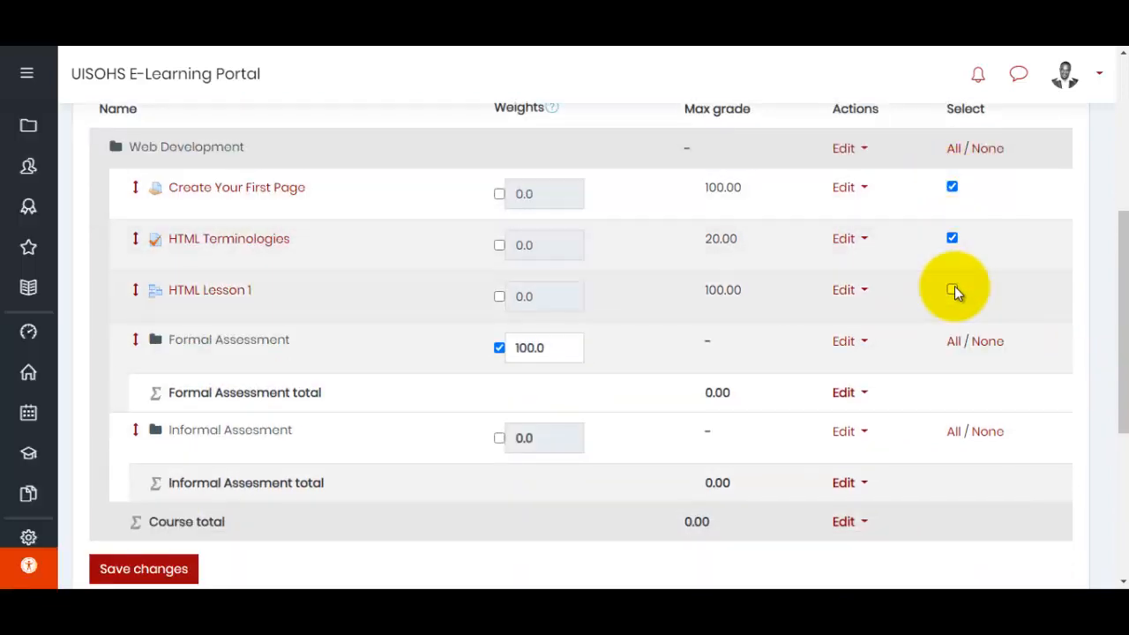
scroll(1125, 311, "down", 2)
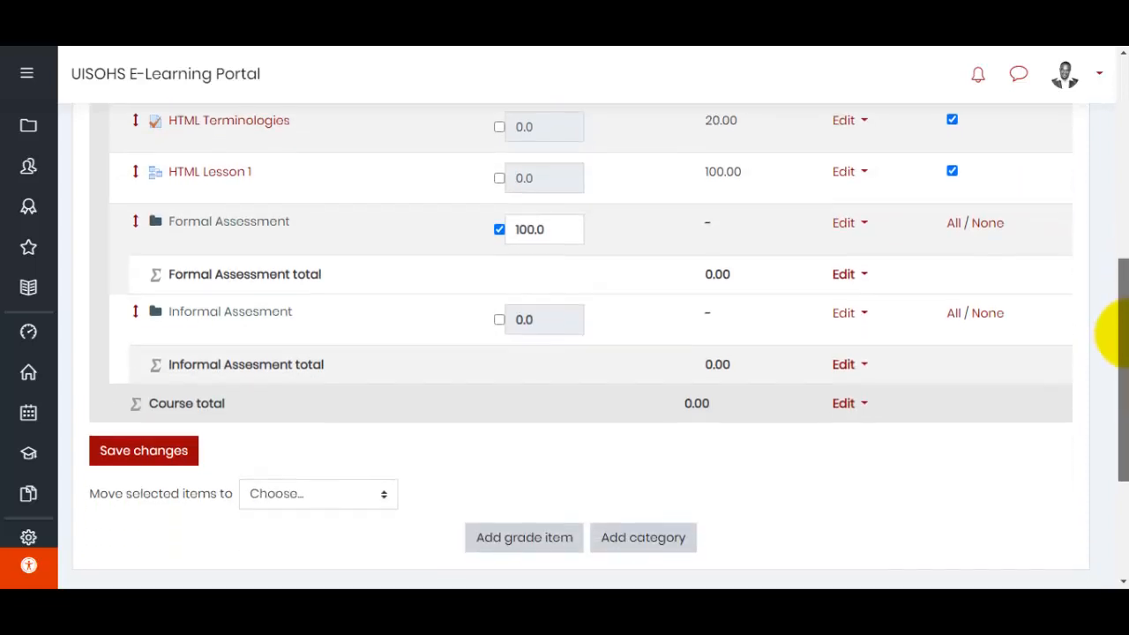
left_click(386, 498)
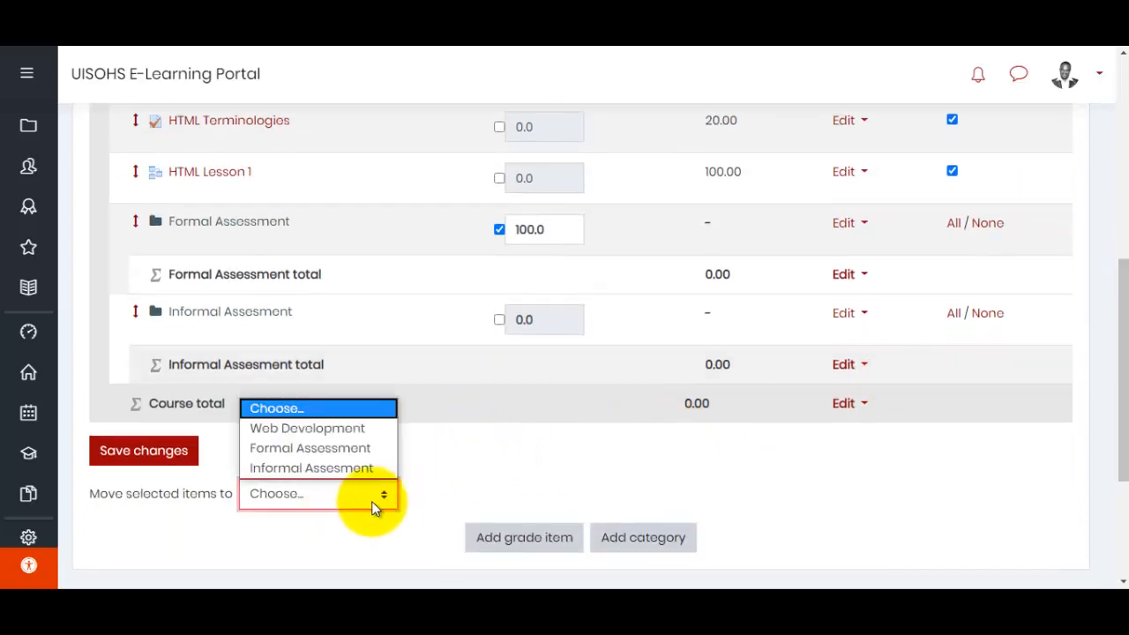
left_click(320, 467)
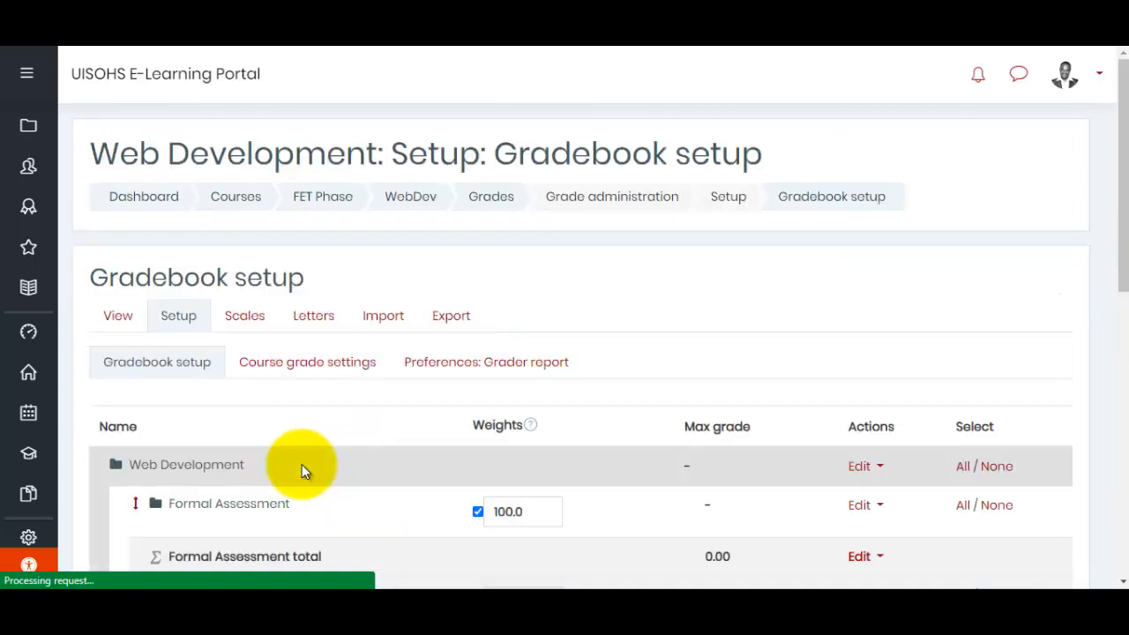
- Override the weight of the Informal Assesment category at 0.0, save the gradebook changes, and review the category weights
left_click_drag(1115, 185, 1125, 323)
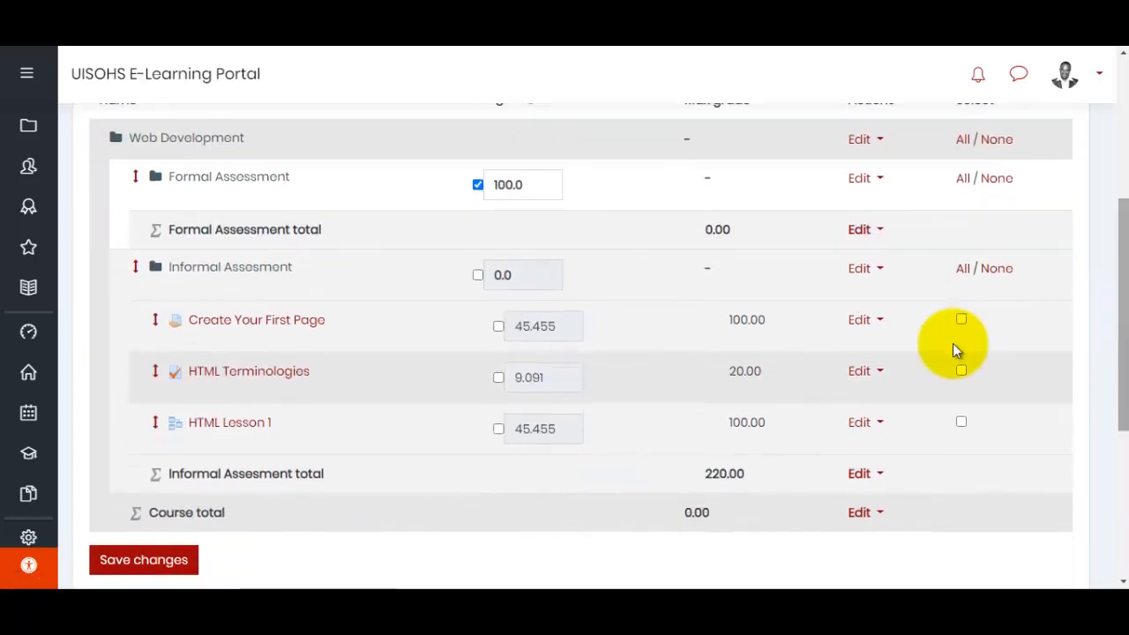
left_click(477, 275)
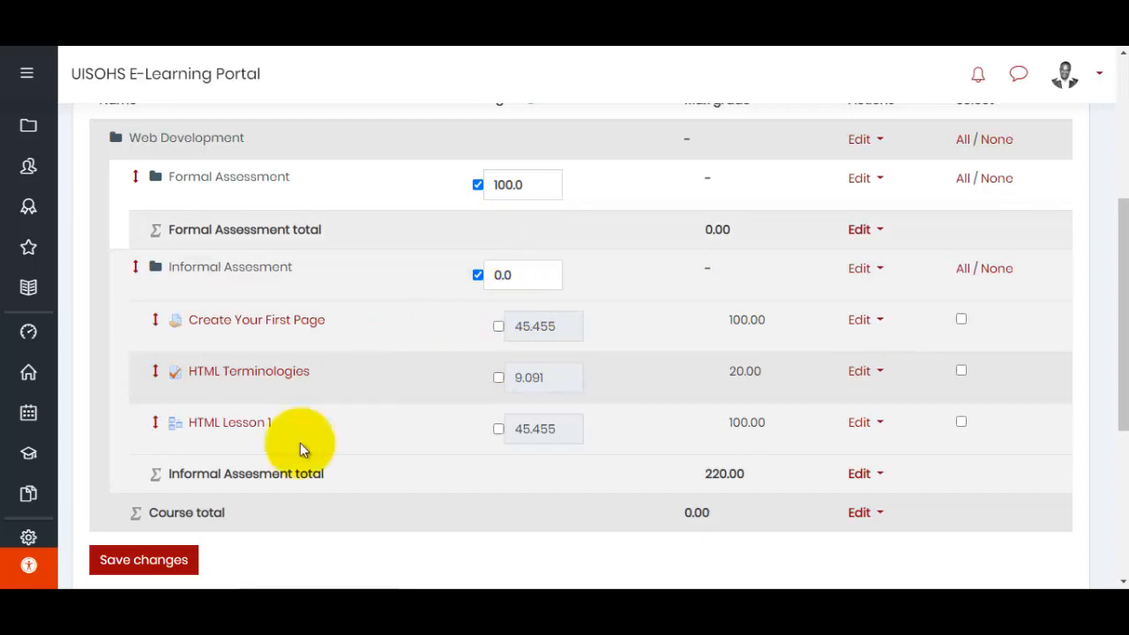
left_click(166, 565)
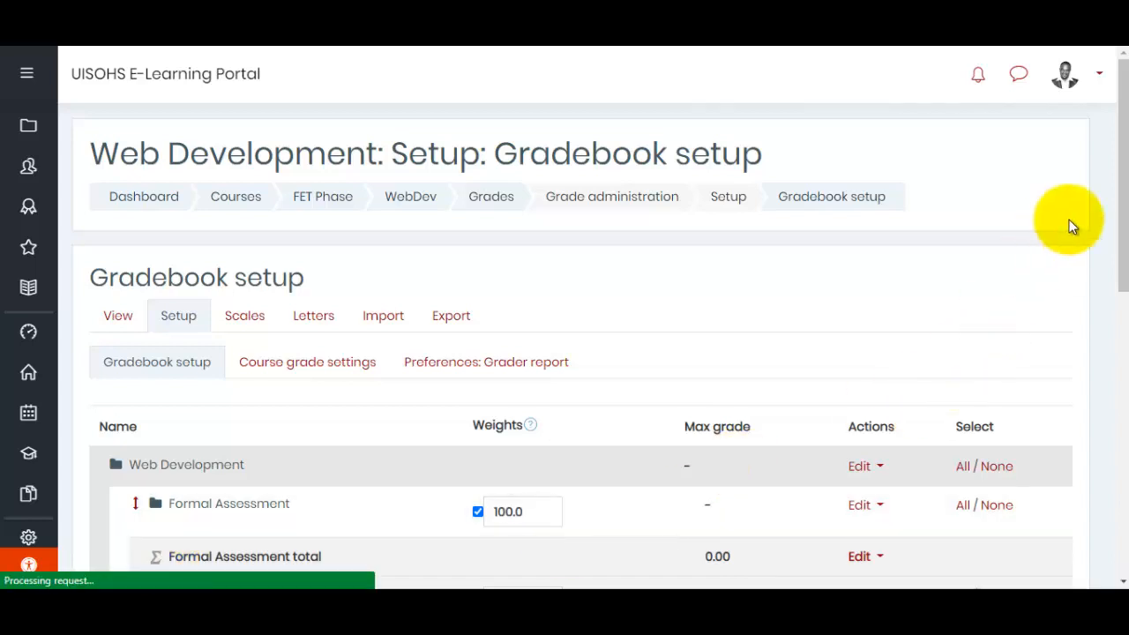
left_click_drag(1118, 212, 1118, 360)
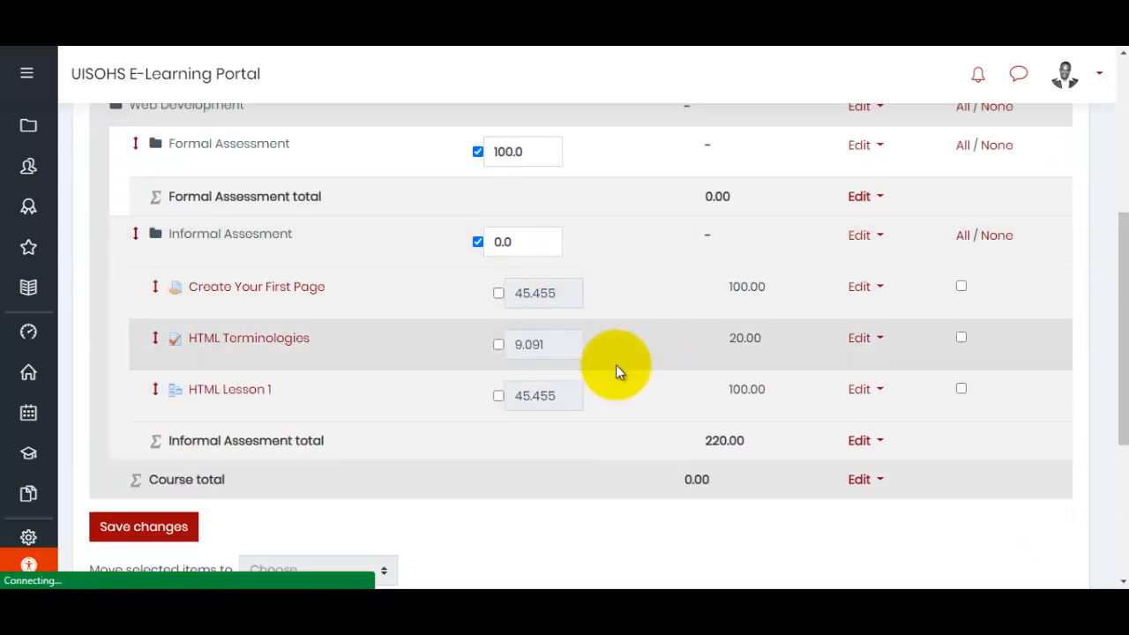
scroll(1116, 370, "up", 1)
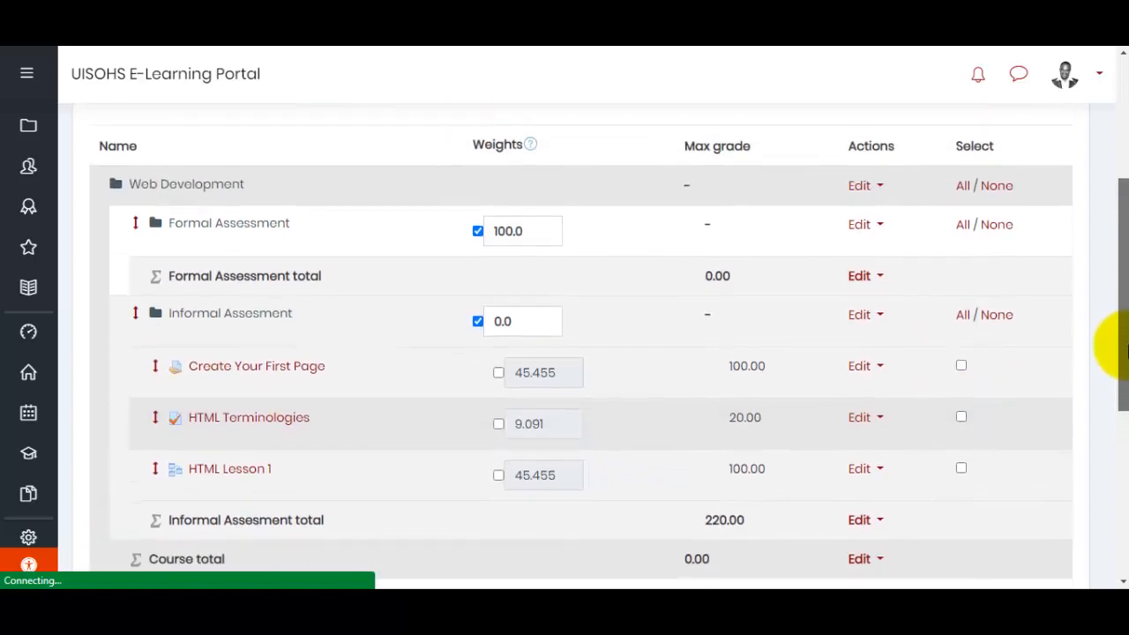
left_click_drag(1125, 351, 1124, 307)
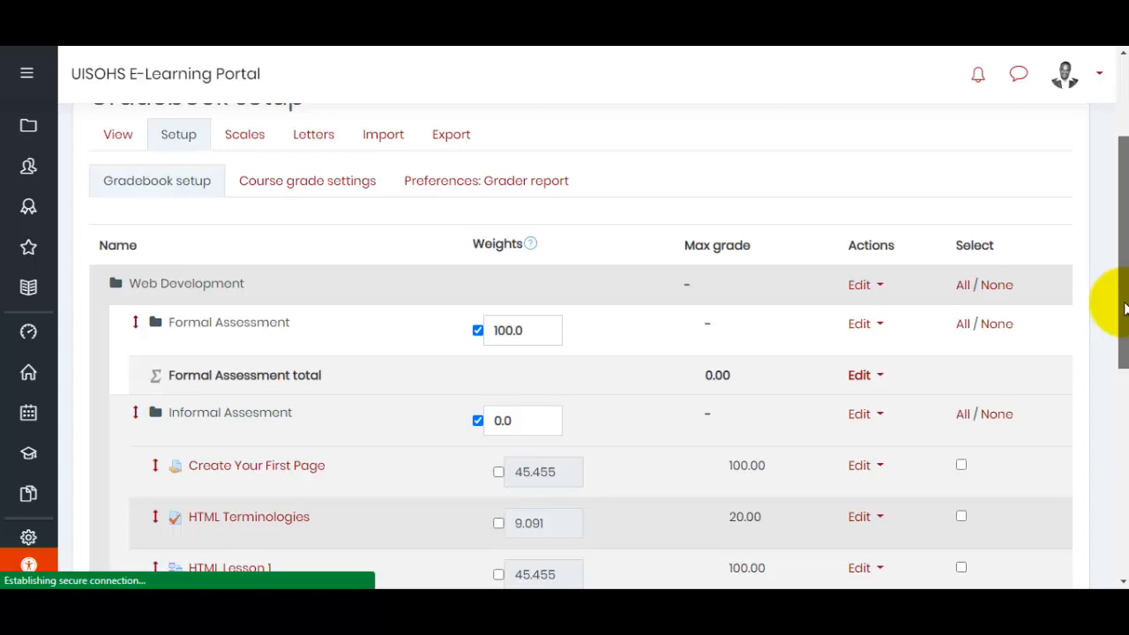
- Add a grade item named "Mini Pat" to the Formal Assessment category with an adjusted weight of 70 and save it
left_click_drag(1124, 307, 1122, 432)
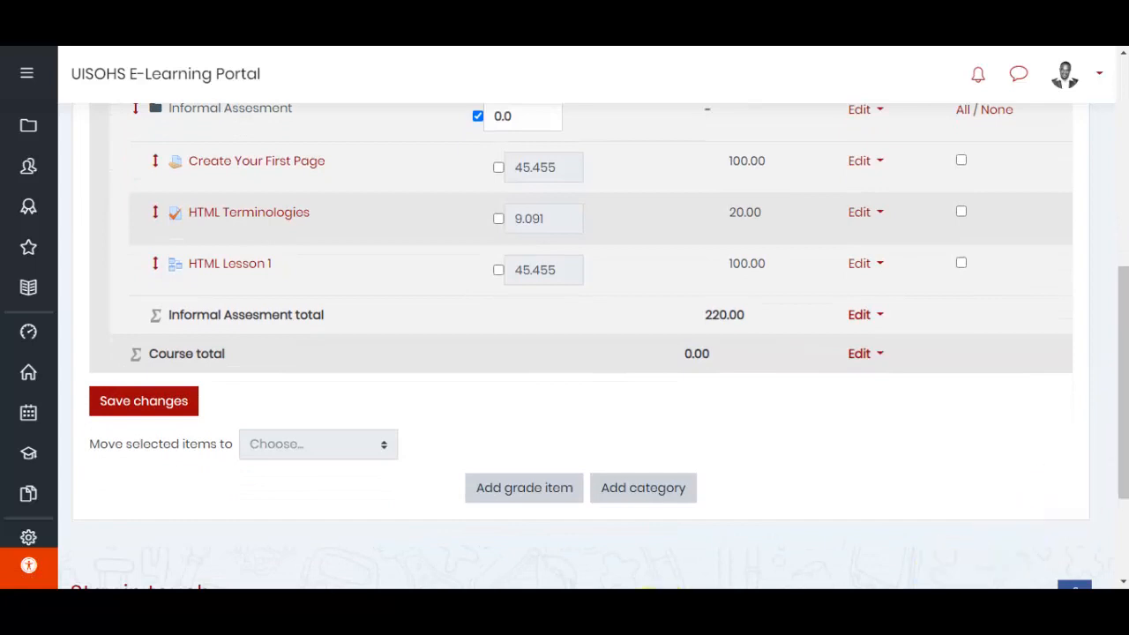
left_click(515, 503)
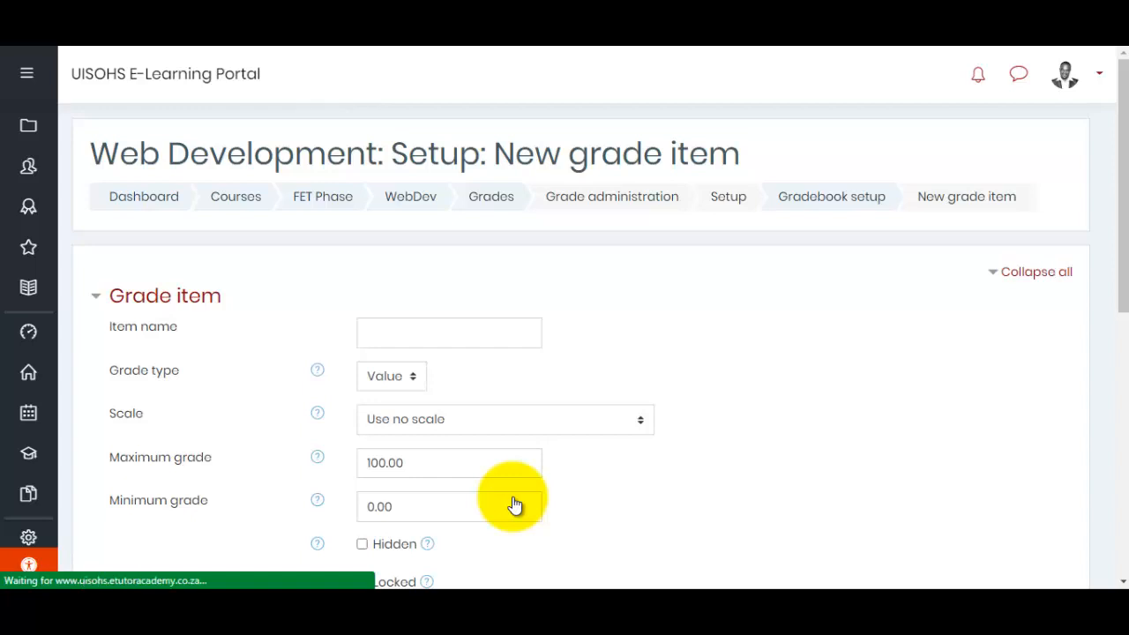
left_click(369, 335)
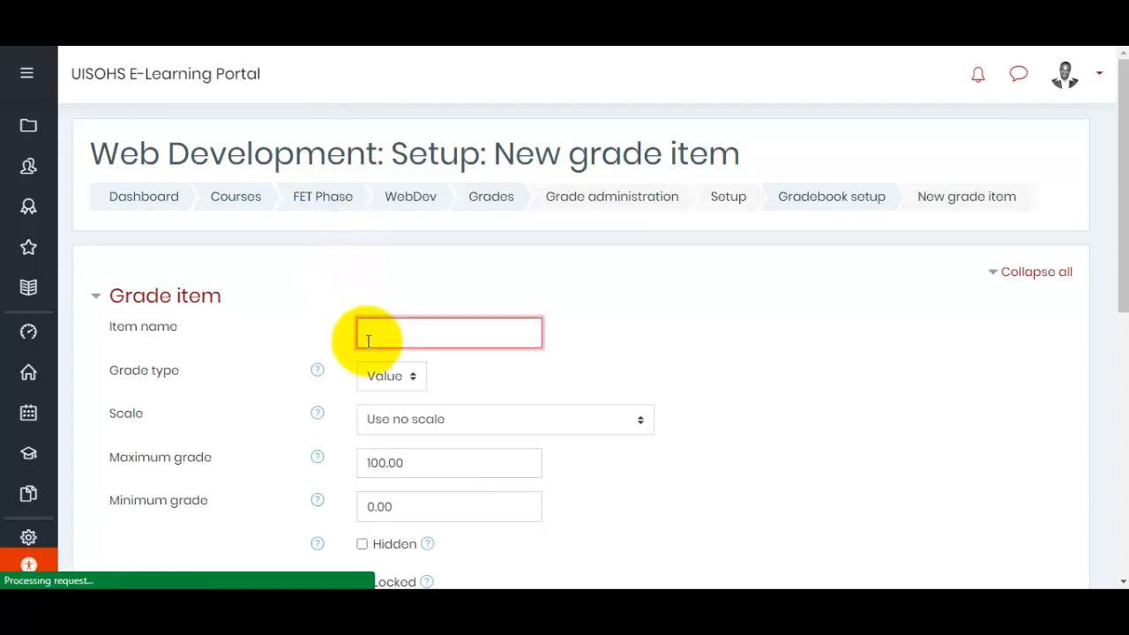
type("Mini Pat")
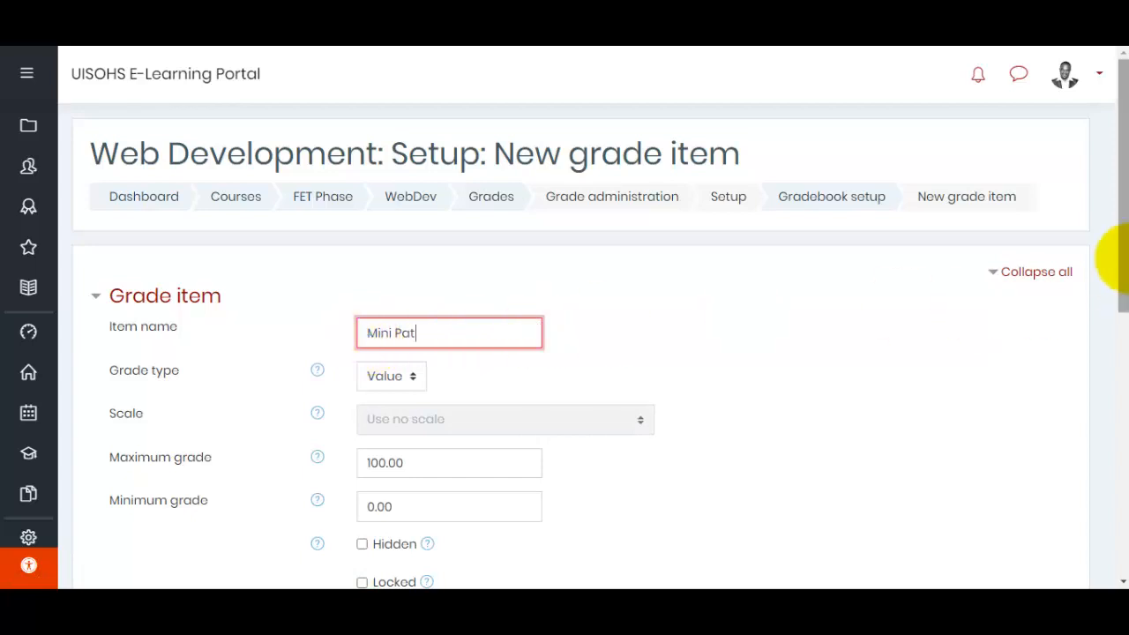
left_click_drag(1116, 291, 1113, 458)
left_click(363, 311)
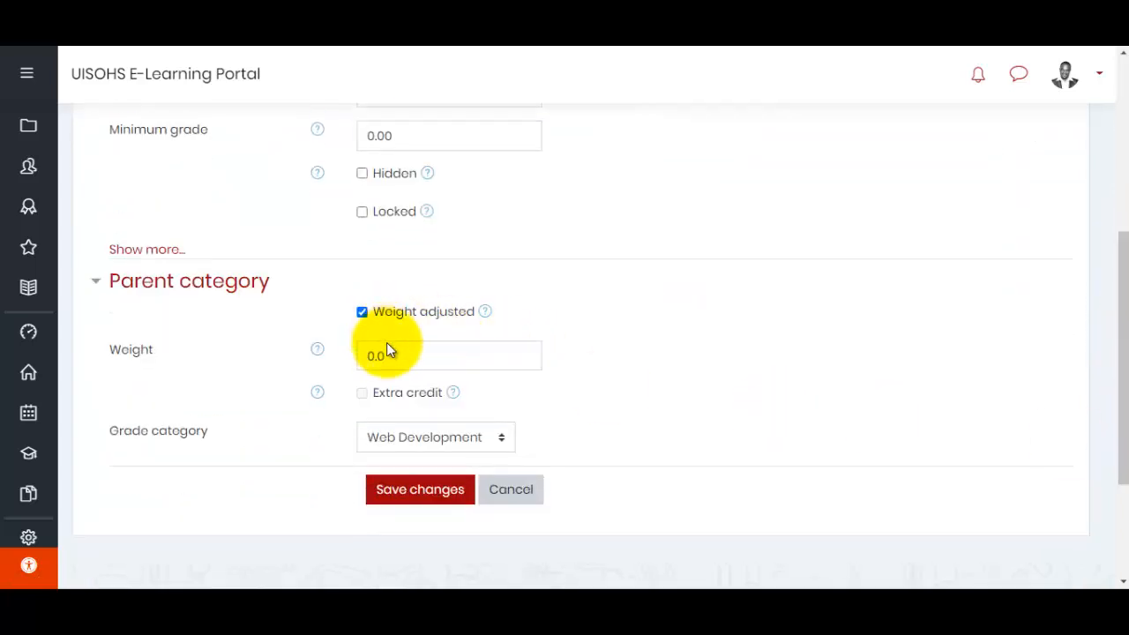
double_click(391, 353)
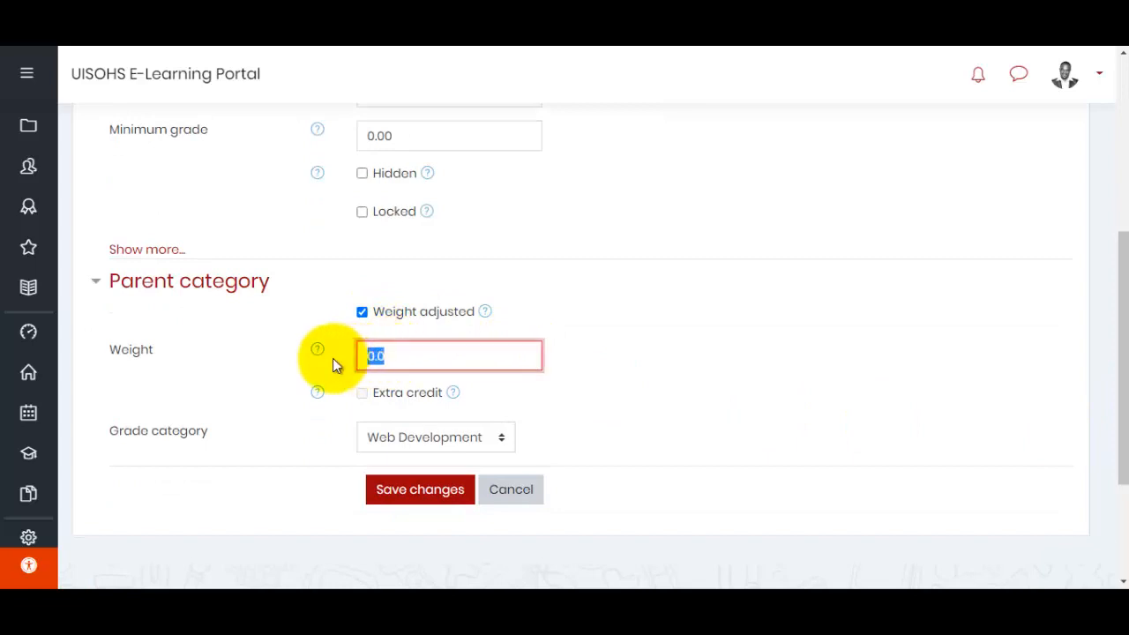
type("70")
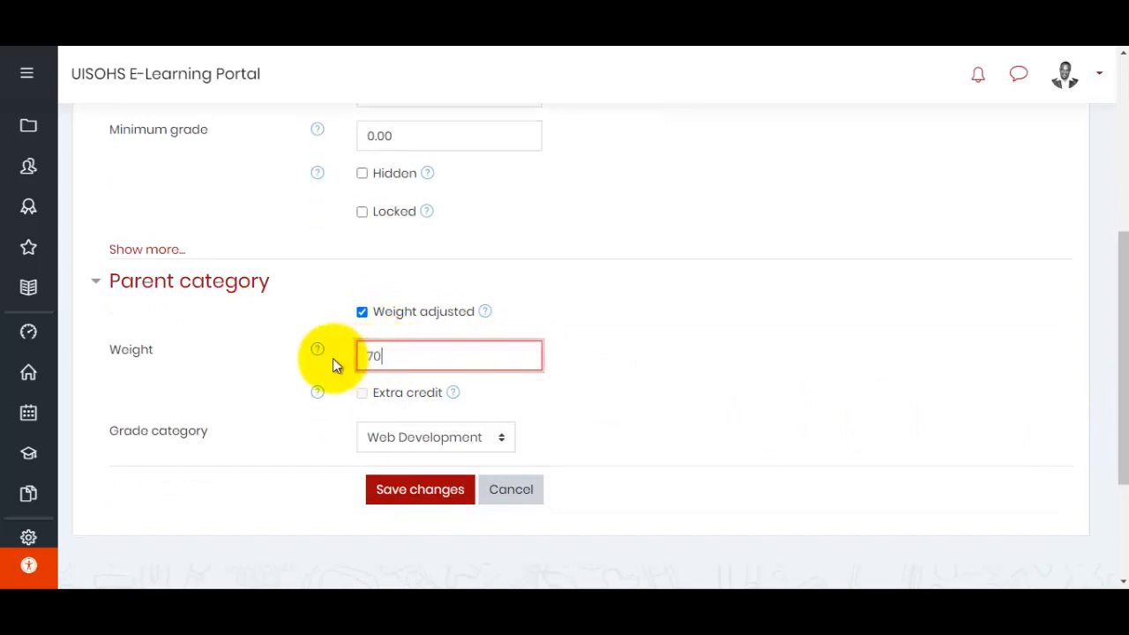
left_click(502, 444)
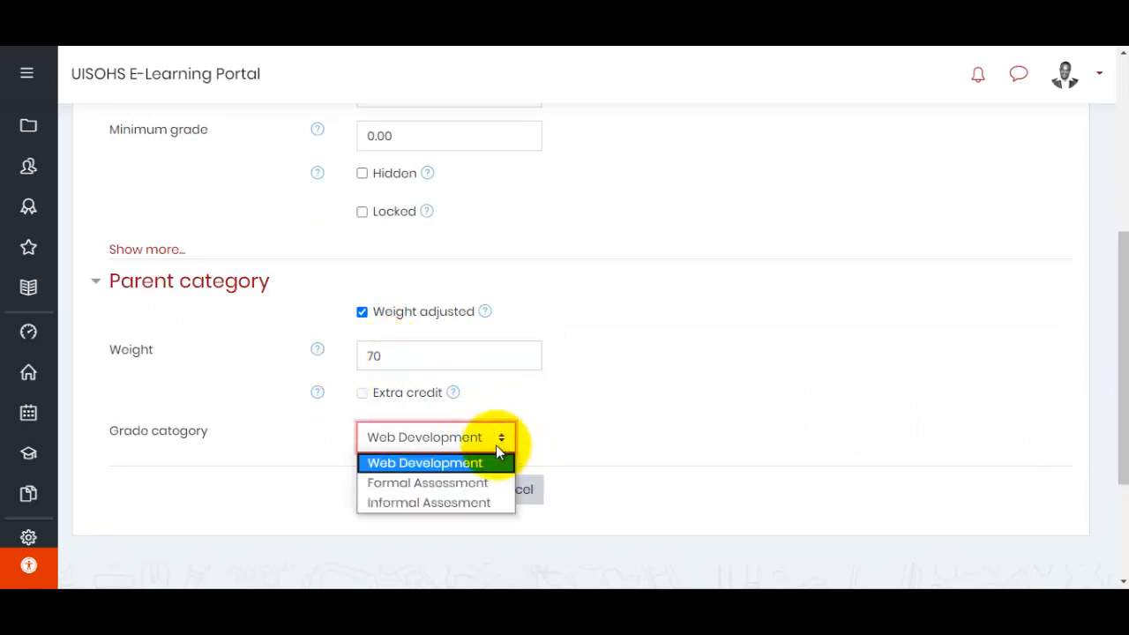
left_click(463, 483)
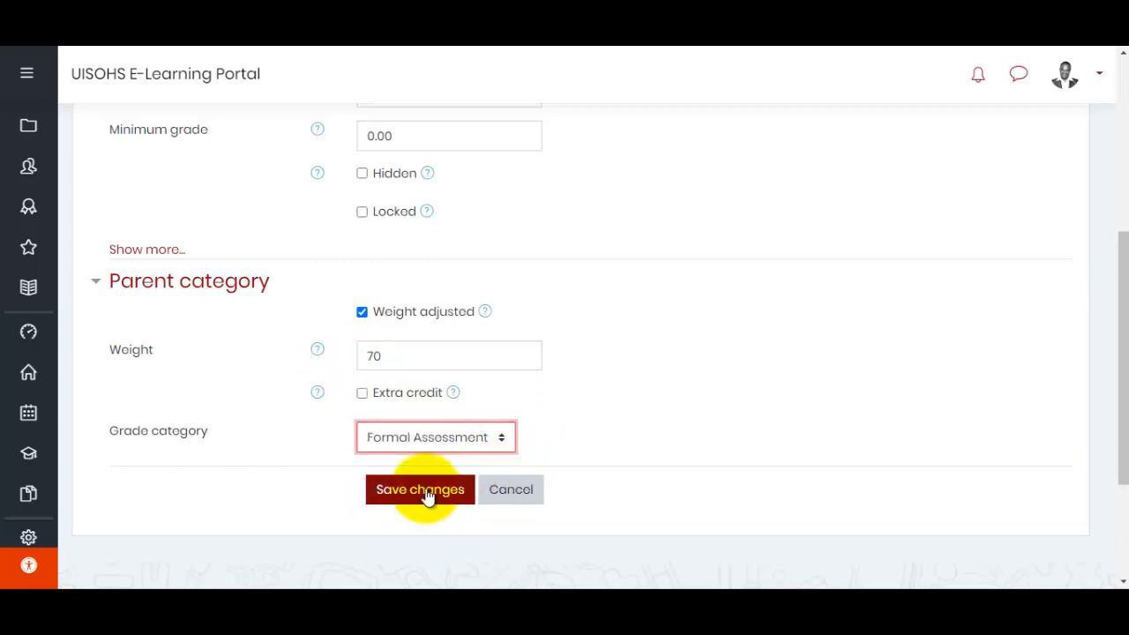
left_click(420, 489)
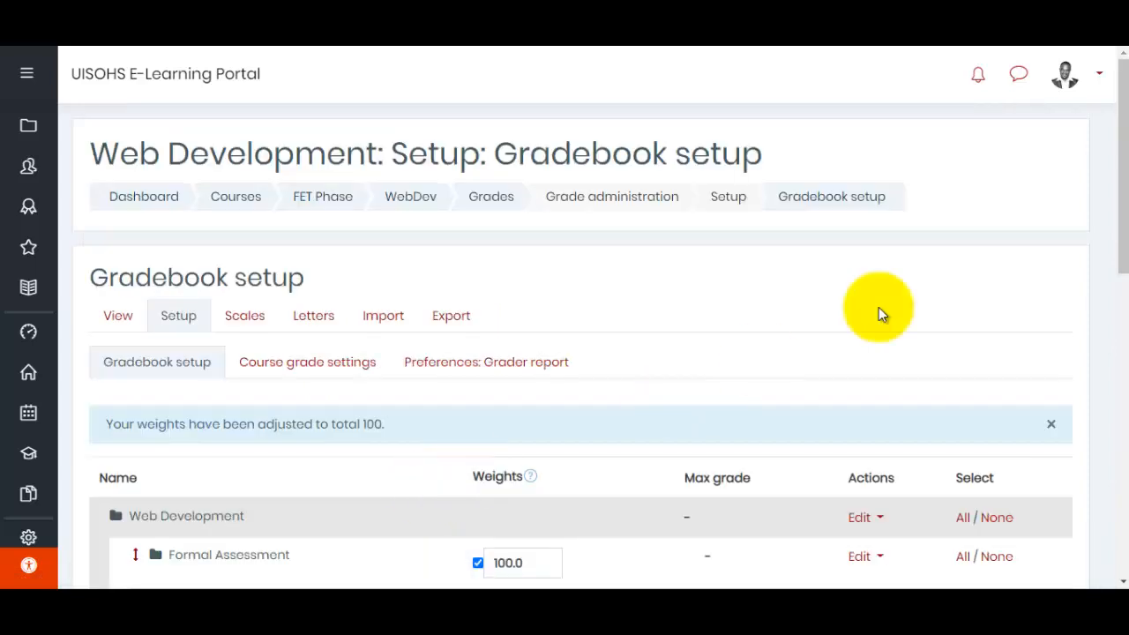
- Add a grade item named "Test" to the Formal Assessment category with an adjusted weight of 70 and save it
left_click_drag(1121, 193, 1112, 302)
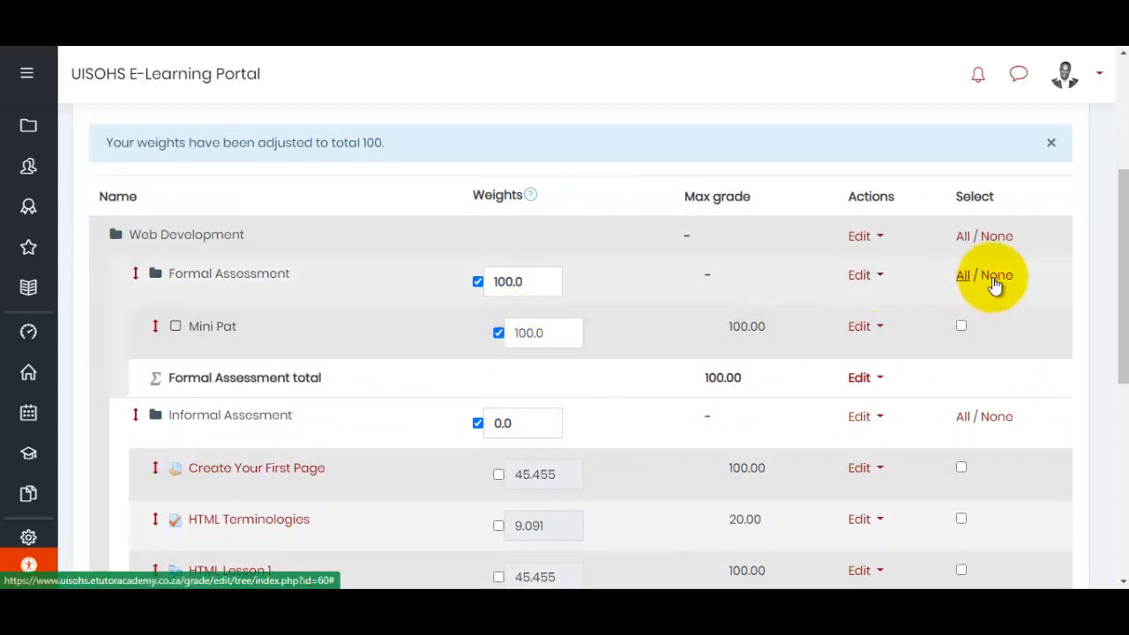
left_click_drag(1118, 308, 454, 451)
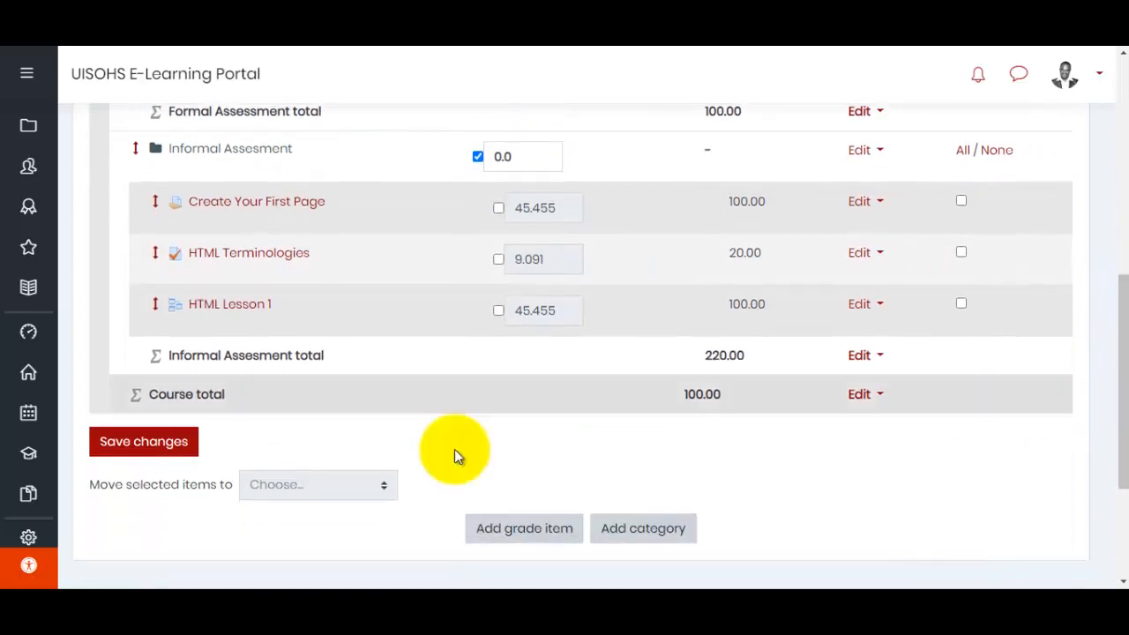
left_click(515, 533)
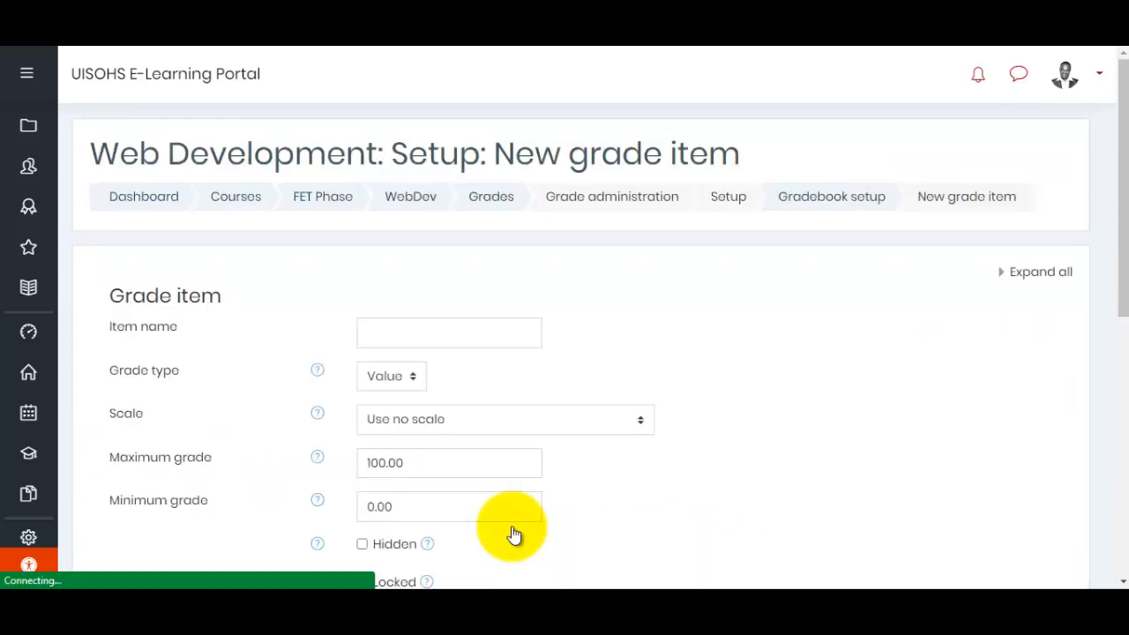
left_click(373, 327)
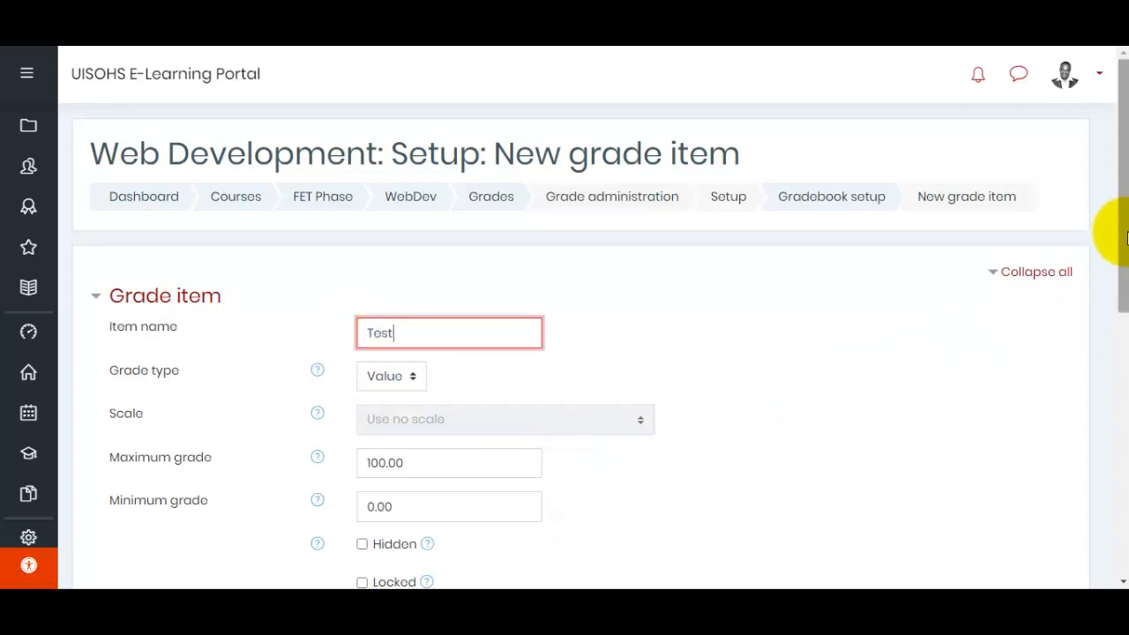
left_click_drag(1123, 234, 1120, 411)
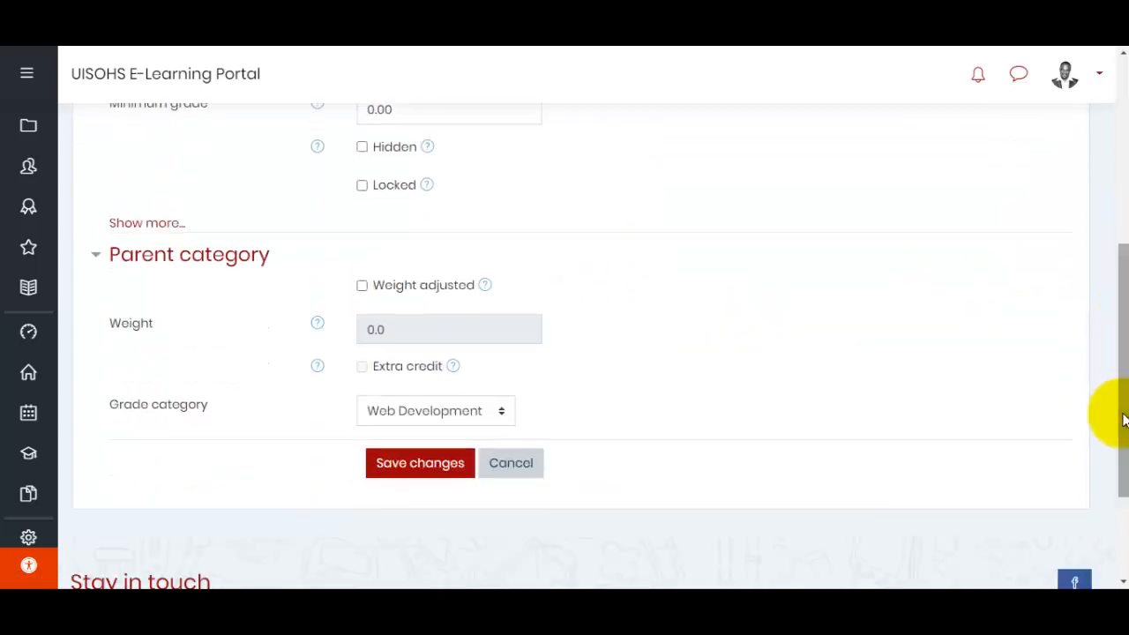
left_click(361, 287)
left_click_drag(399, 335, 342, 335)
type("70")
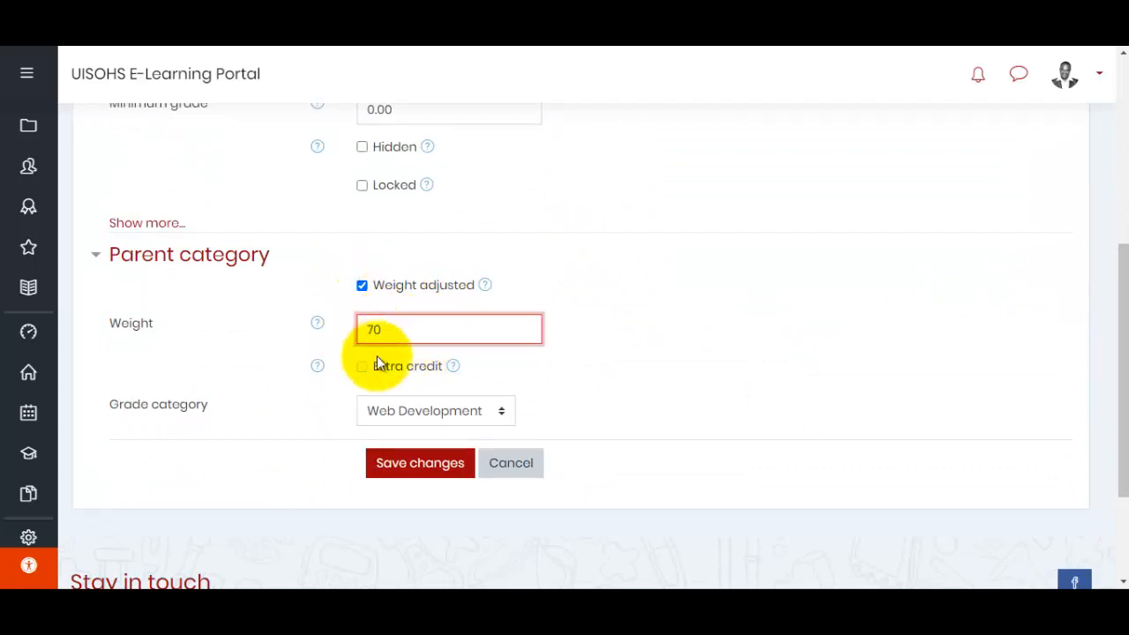
left_click(501, 413)
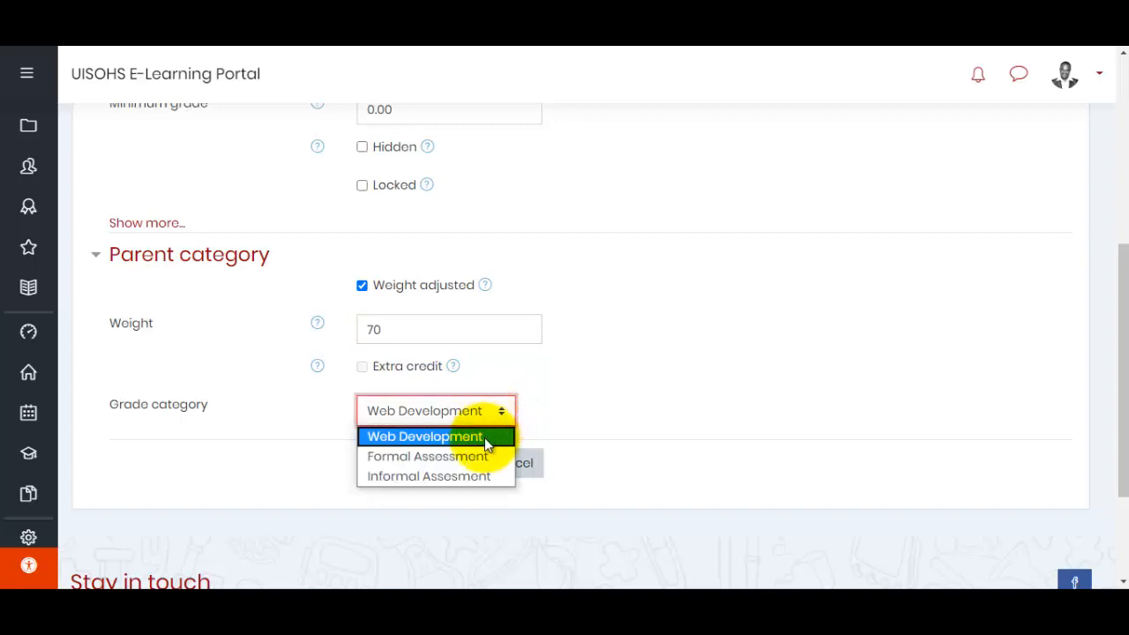
left_click(484, 456)
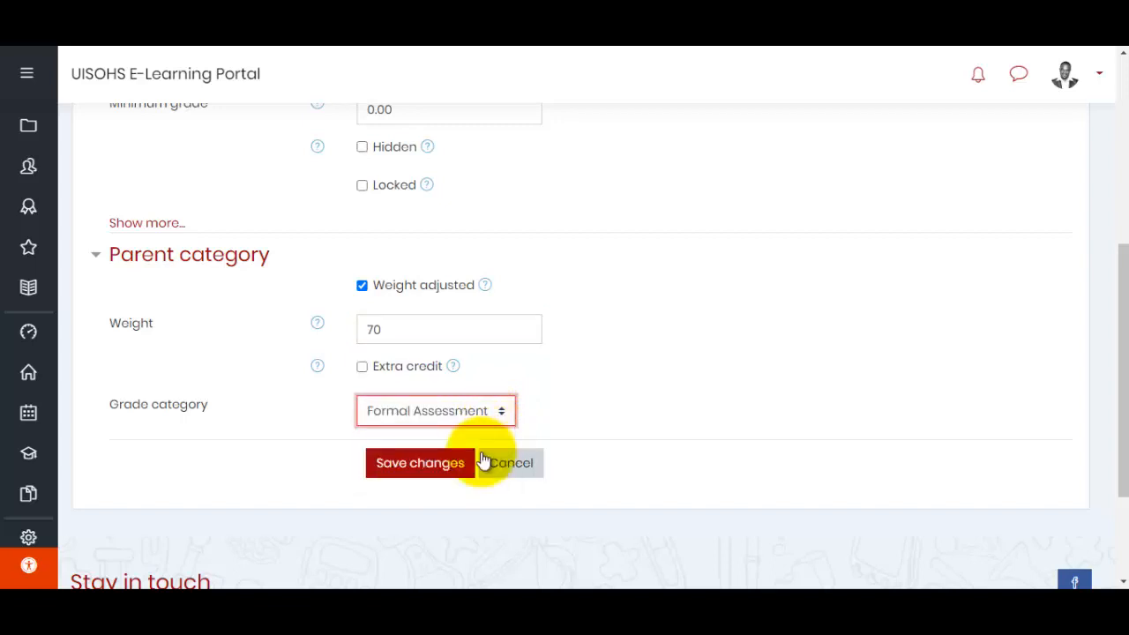
left_click(419, 475)
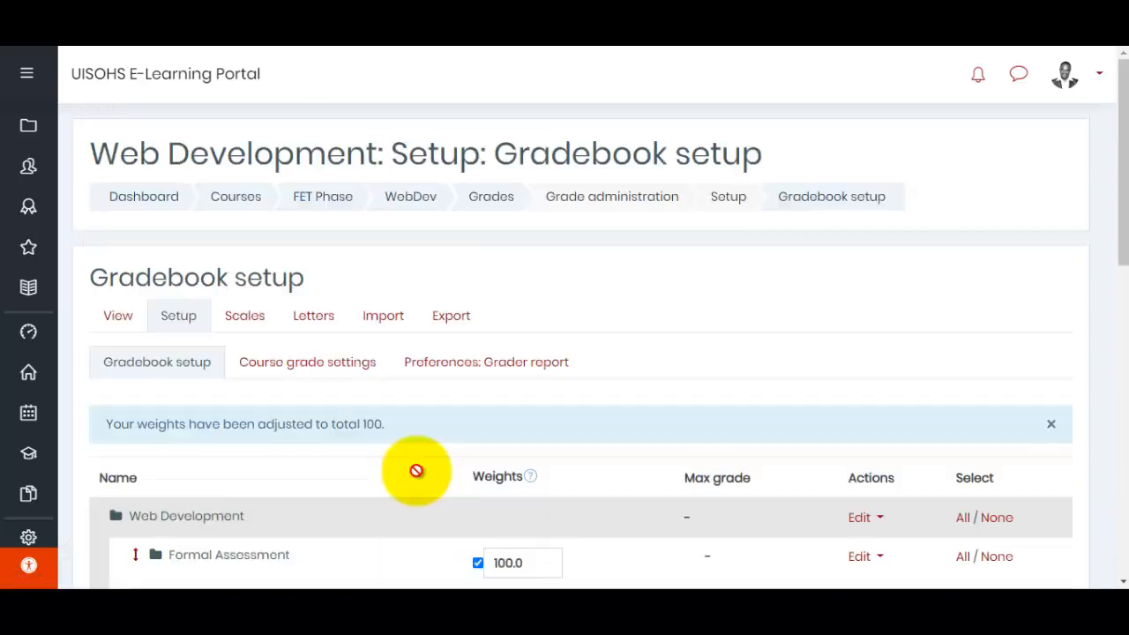
- Set the Formal Assessment weights to 70 for Mini Pat and 30 for Test, and save the gradebook changes
left_click_drag(1120, 214, 1116, 333)
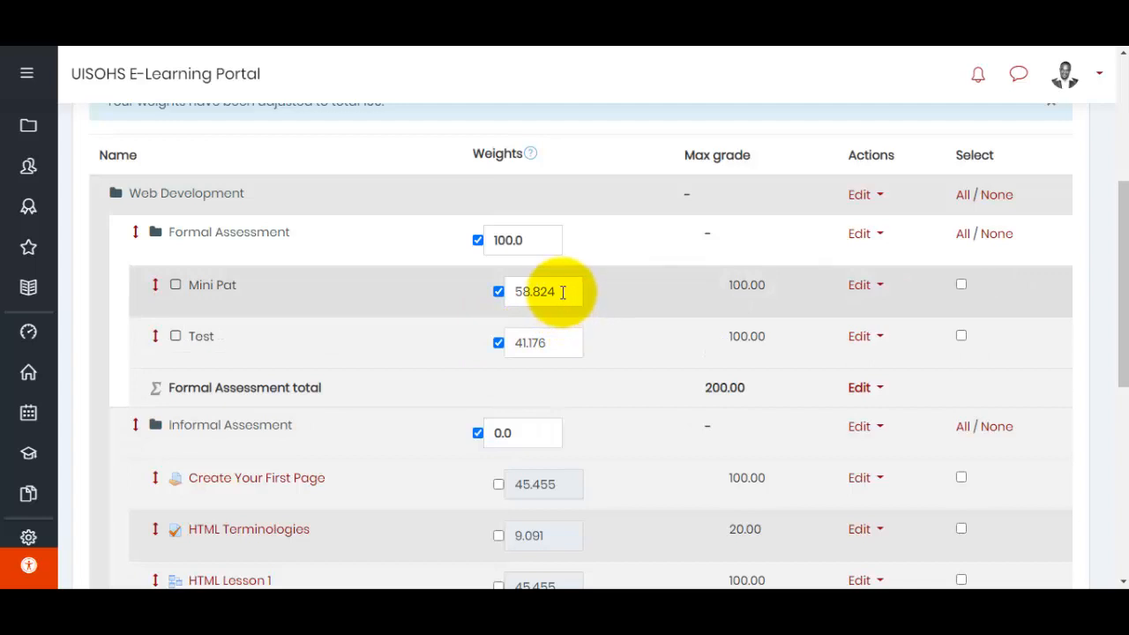
left_click_drag(558, 292, 495, 300)
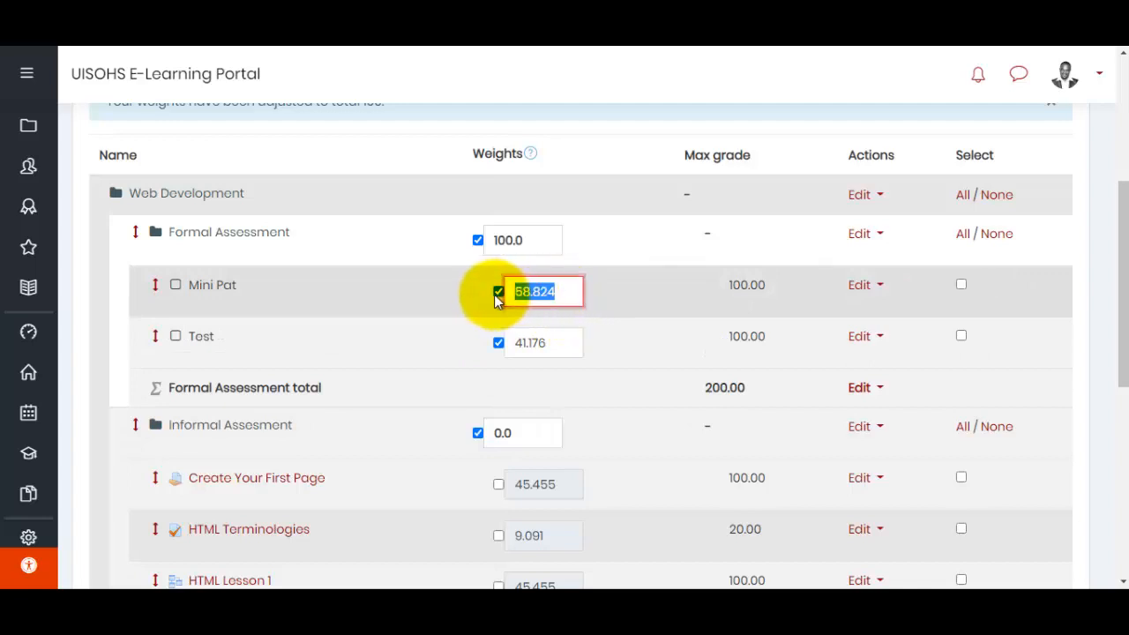
type("70")
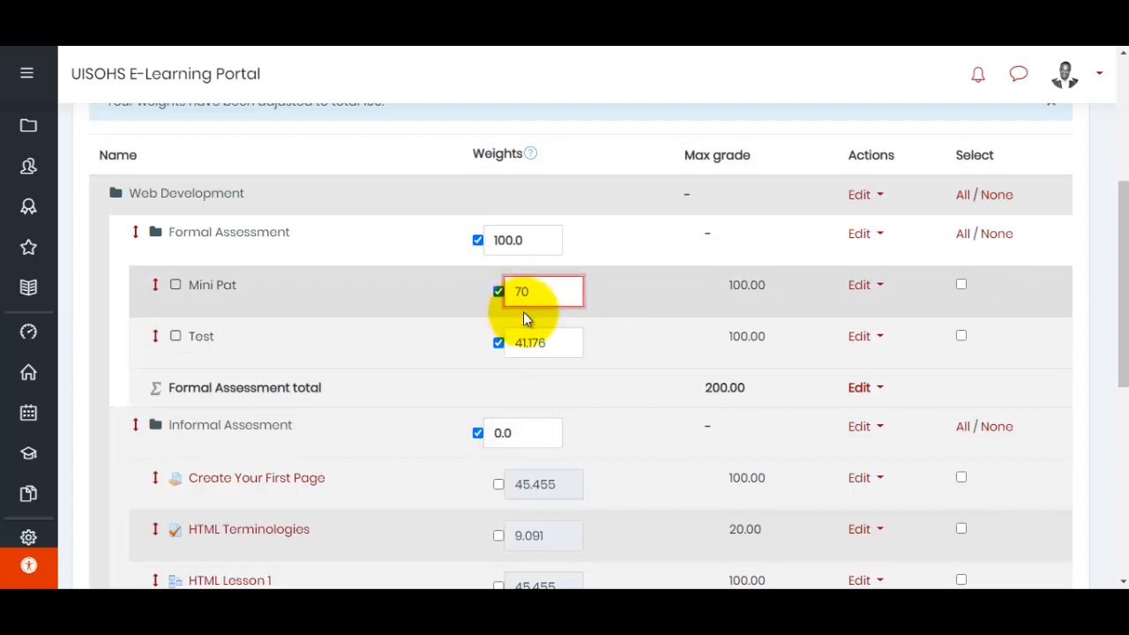
left_click_drag(557, 340, 466, 362)
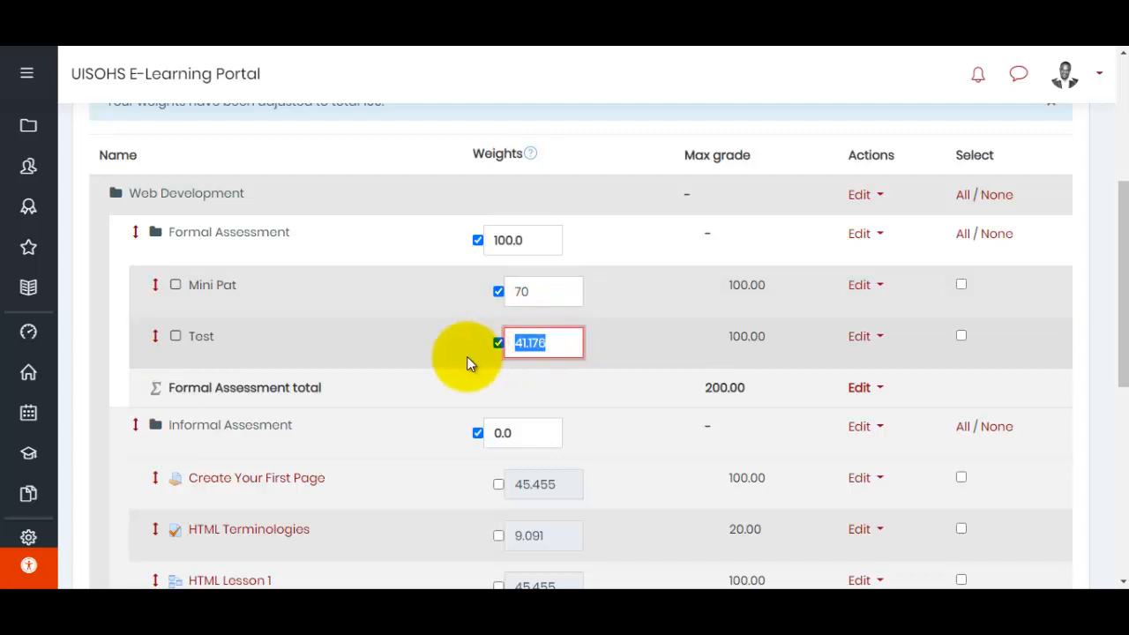
type("30")
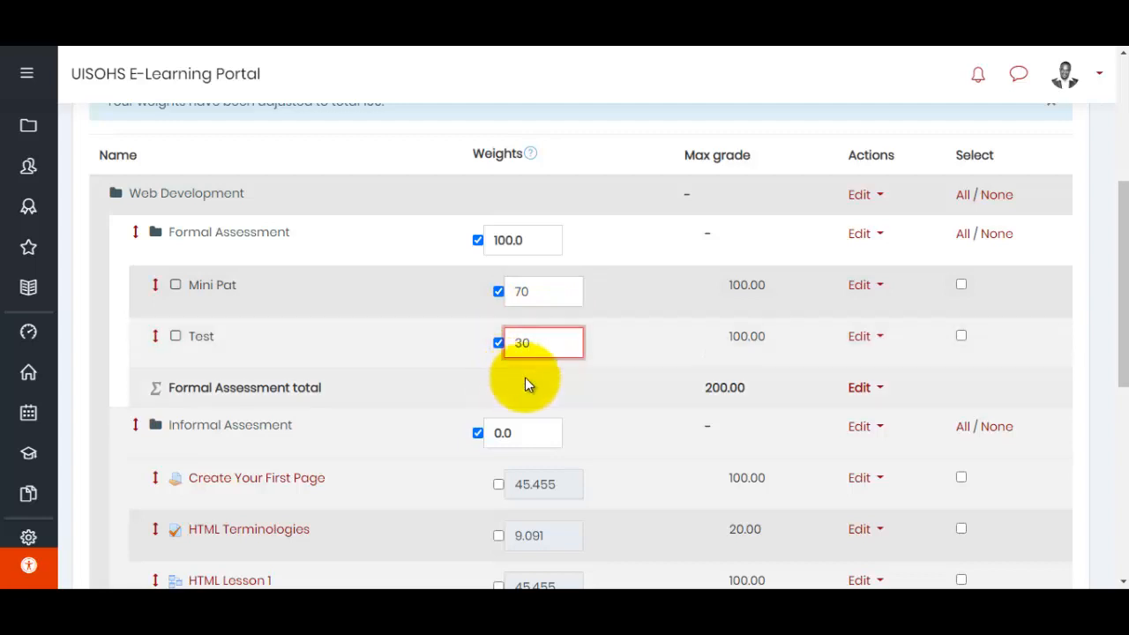
left_click_drag(1120, 353, 1123, 428)
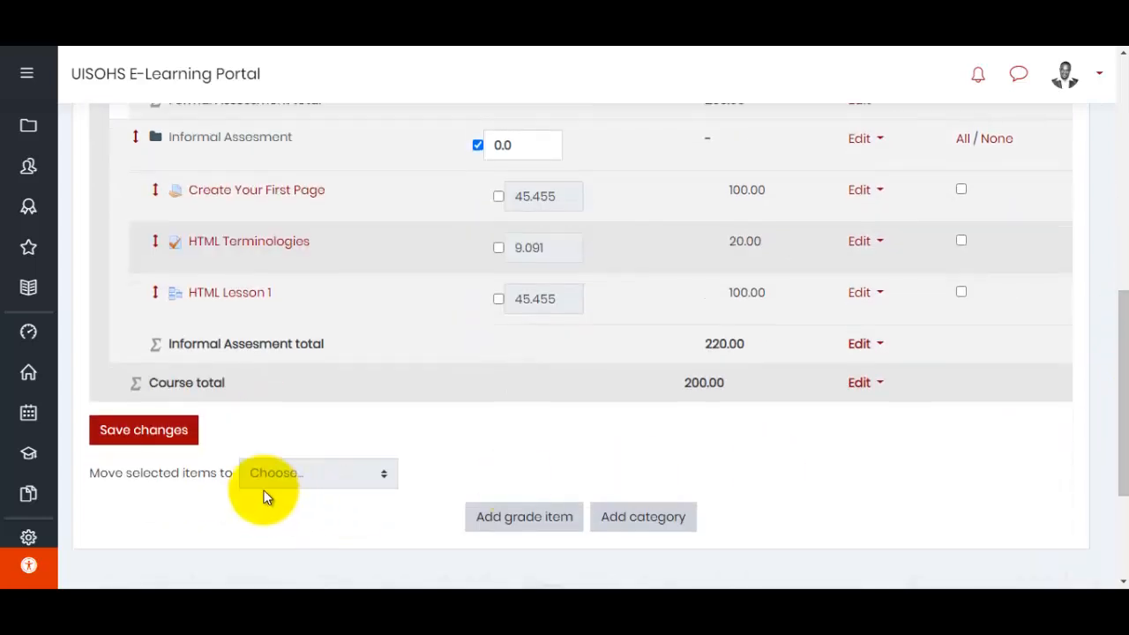
left_click(180, 438)
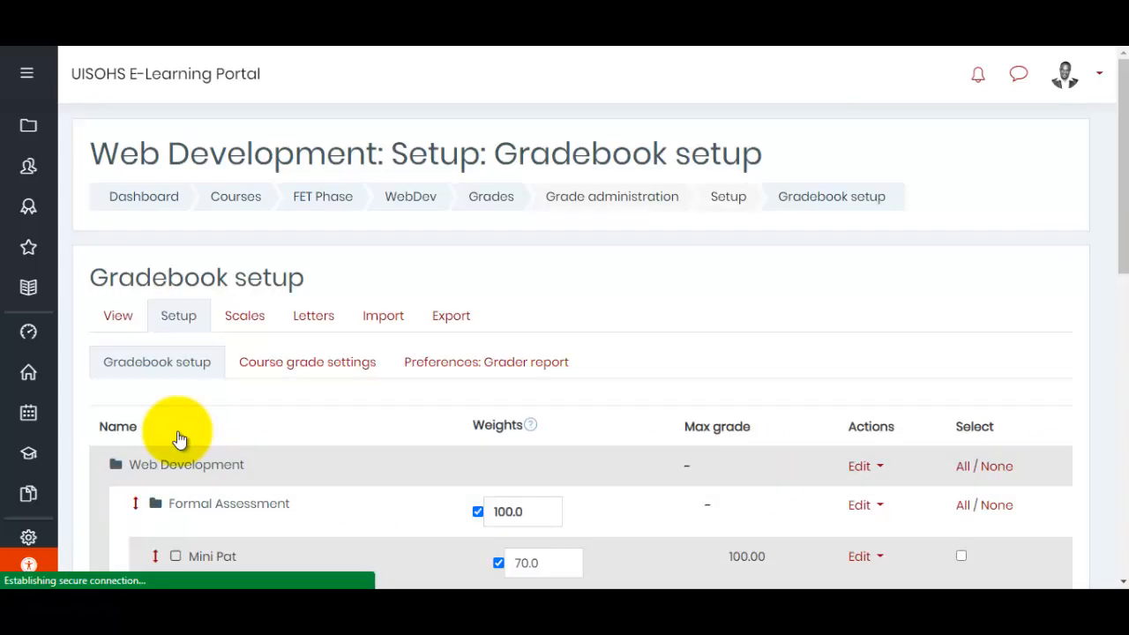
- Review the saved weights and maximum grades of the formal and informal assessment items down to the course total
left_click_drag(1114, 189, 1108, 327)
scroll(1058, 322, "up", 1)
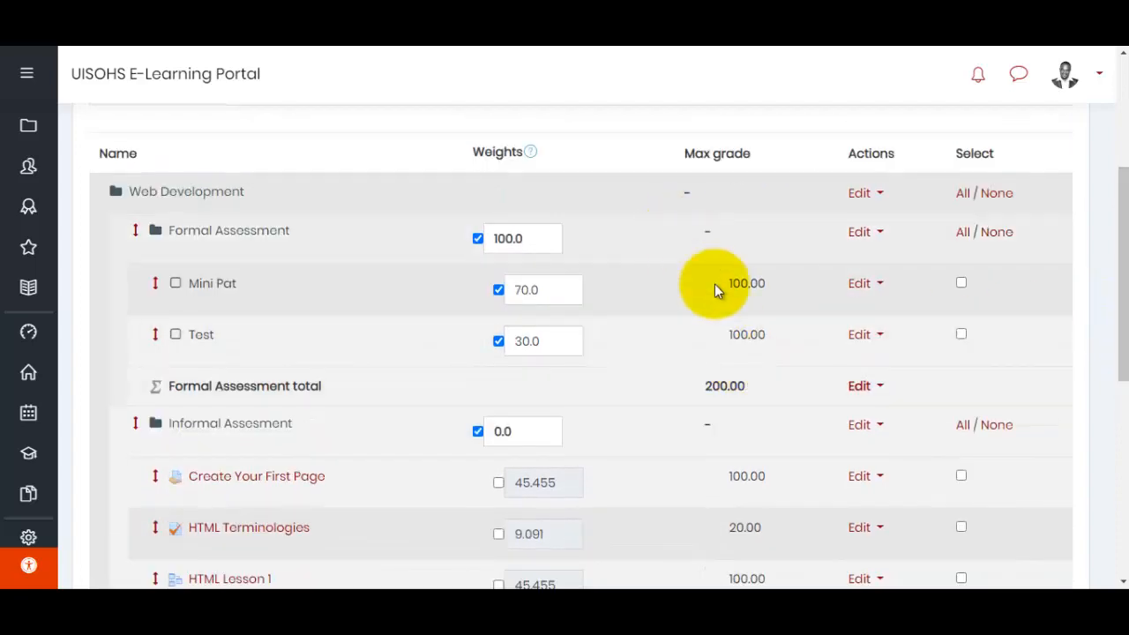
left_click(533, 292)
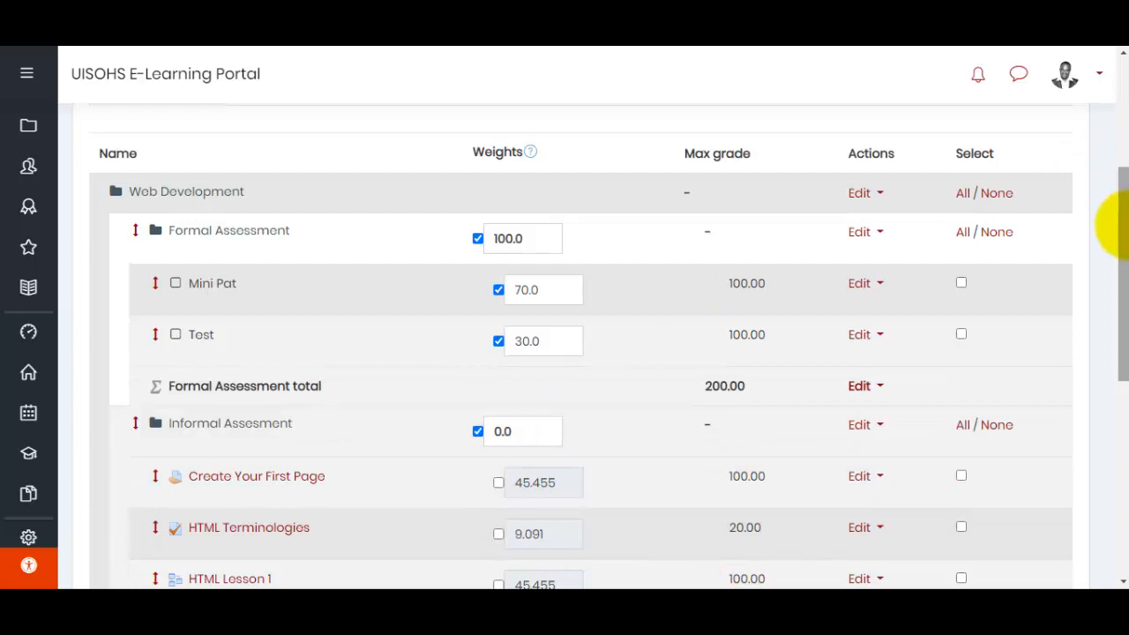
left_click_drag(1116, 227, 912, 359)
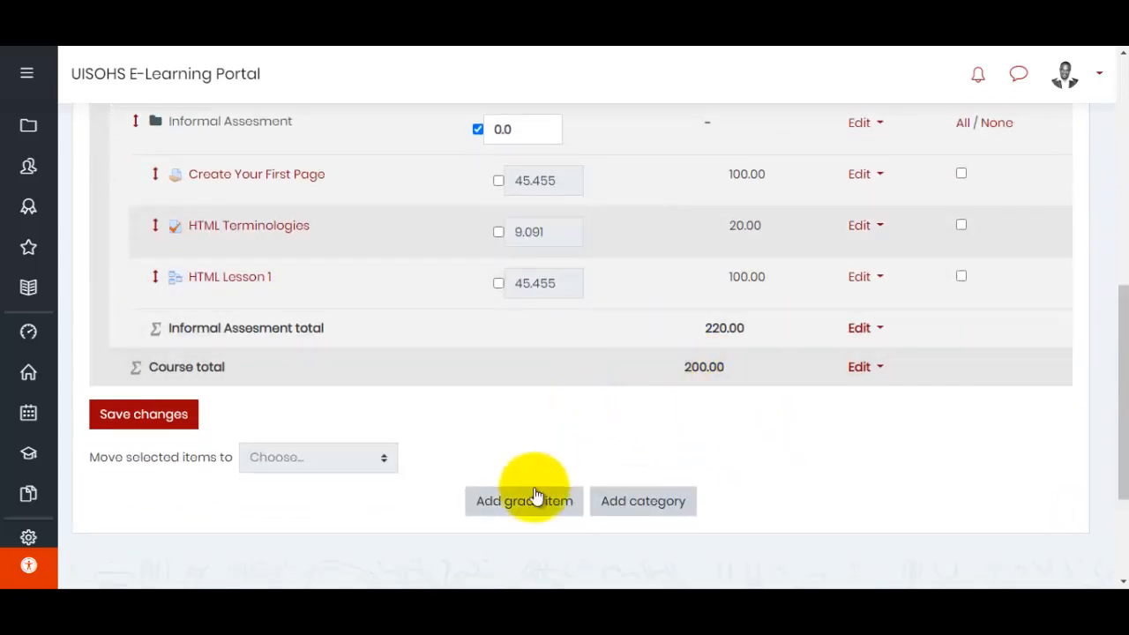
- Leave the gradebook setup for the Dashboard and look over the courses in the Course overview
left_click_drag(1110, 396, 1116, 196)
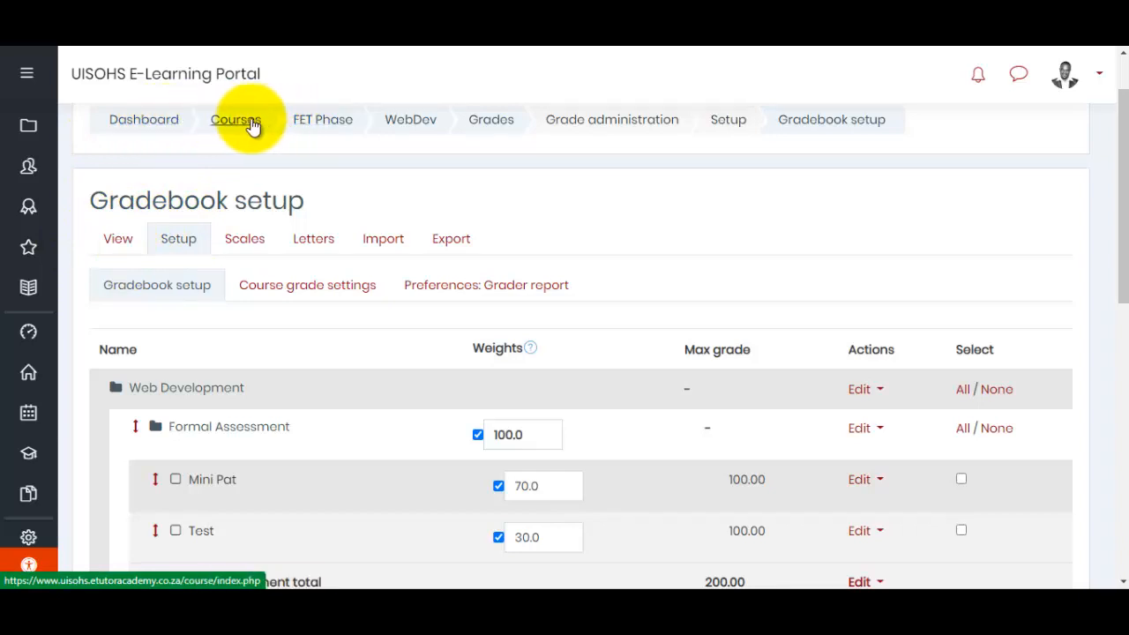
left_click(141, 130)
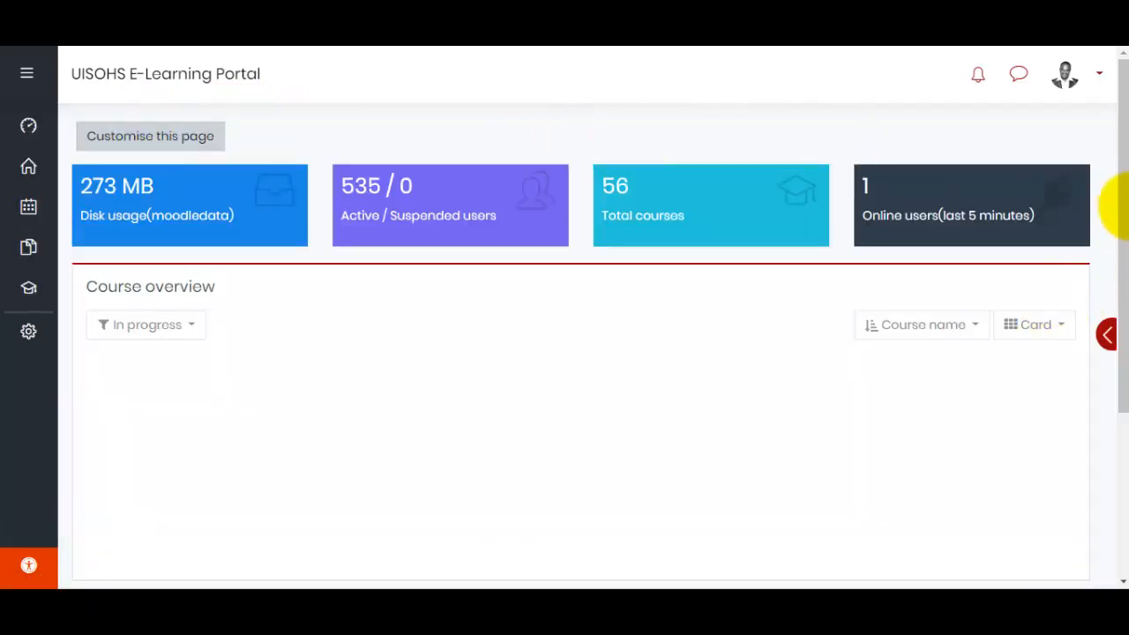
left_click_drag(1114, 180, 1120, 260)
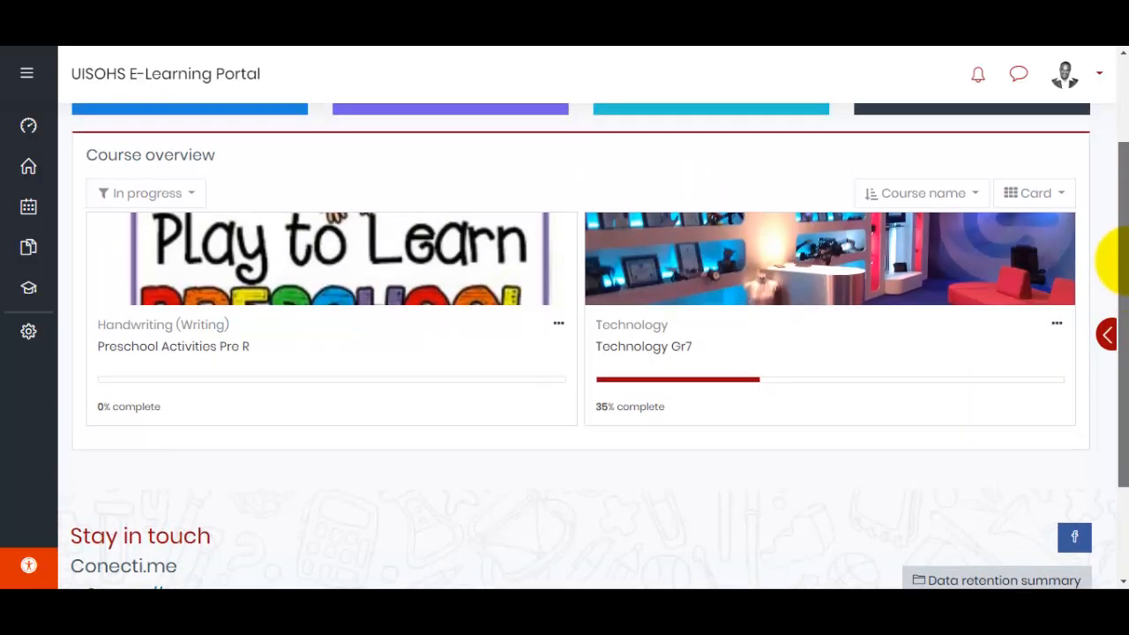